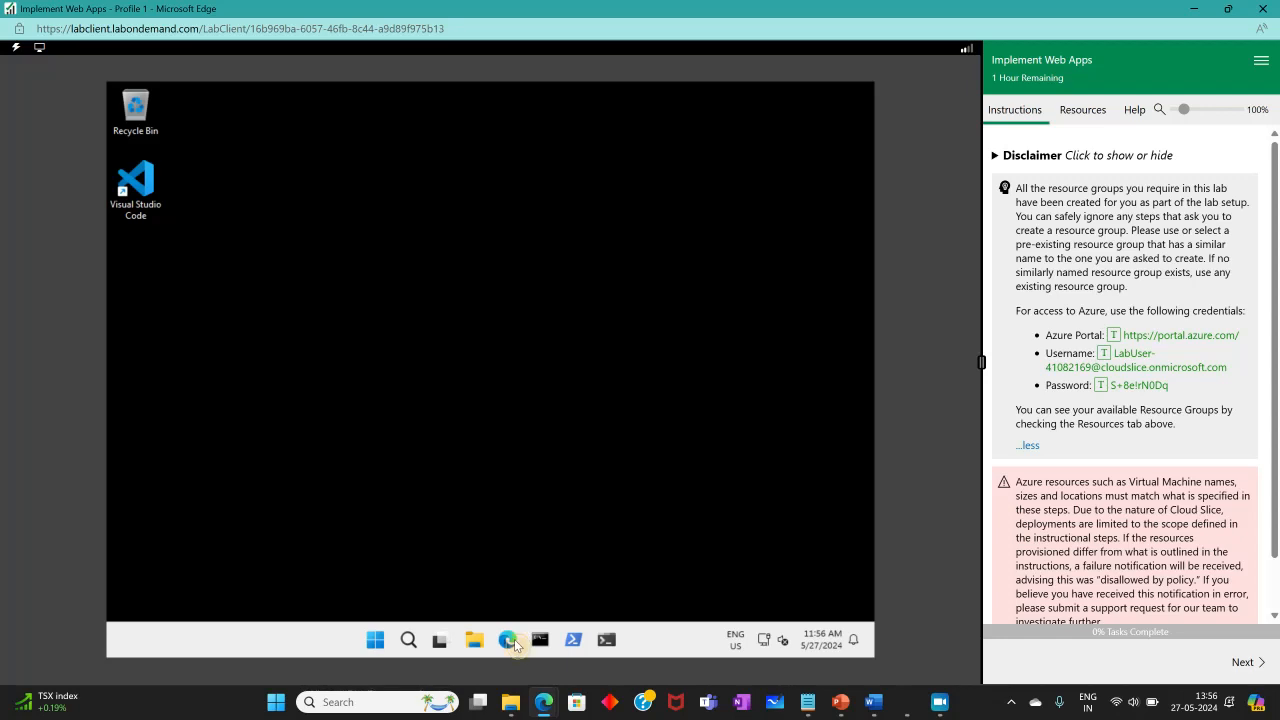
Open Edge in the lab virtual machine and navigate to the Azure portal.
click(514, 643)
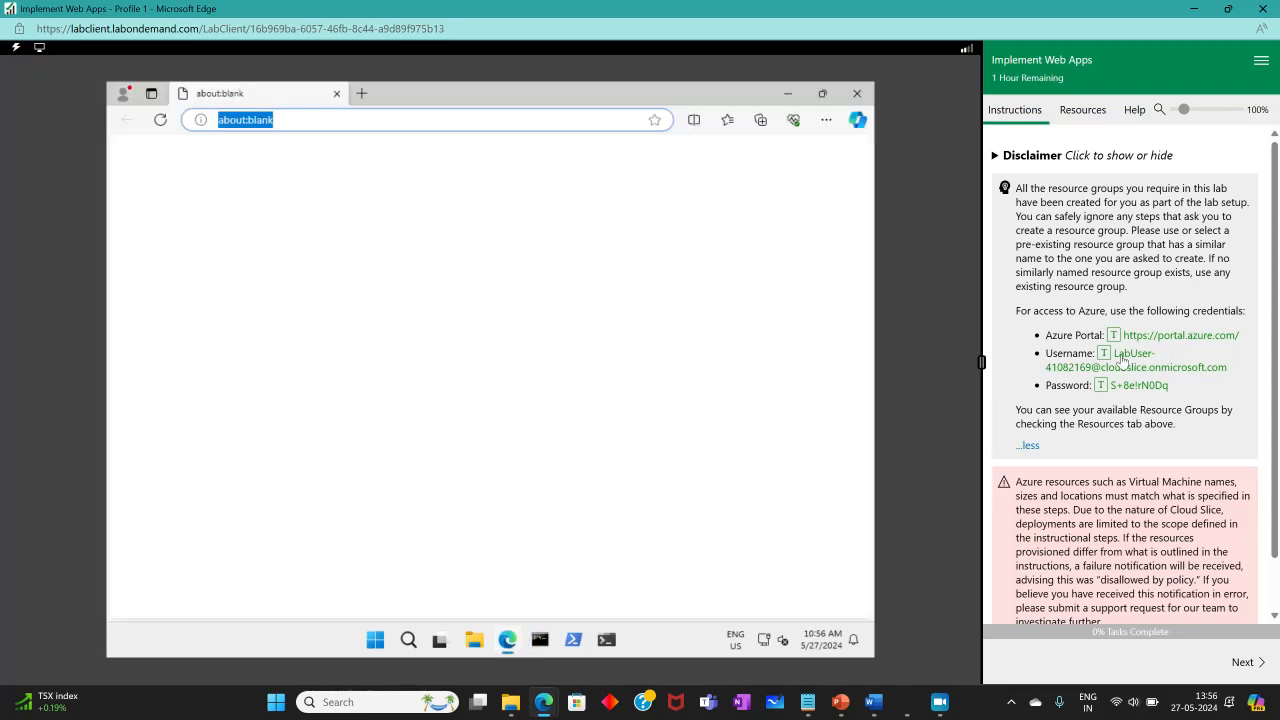
click(1113, 335)
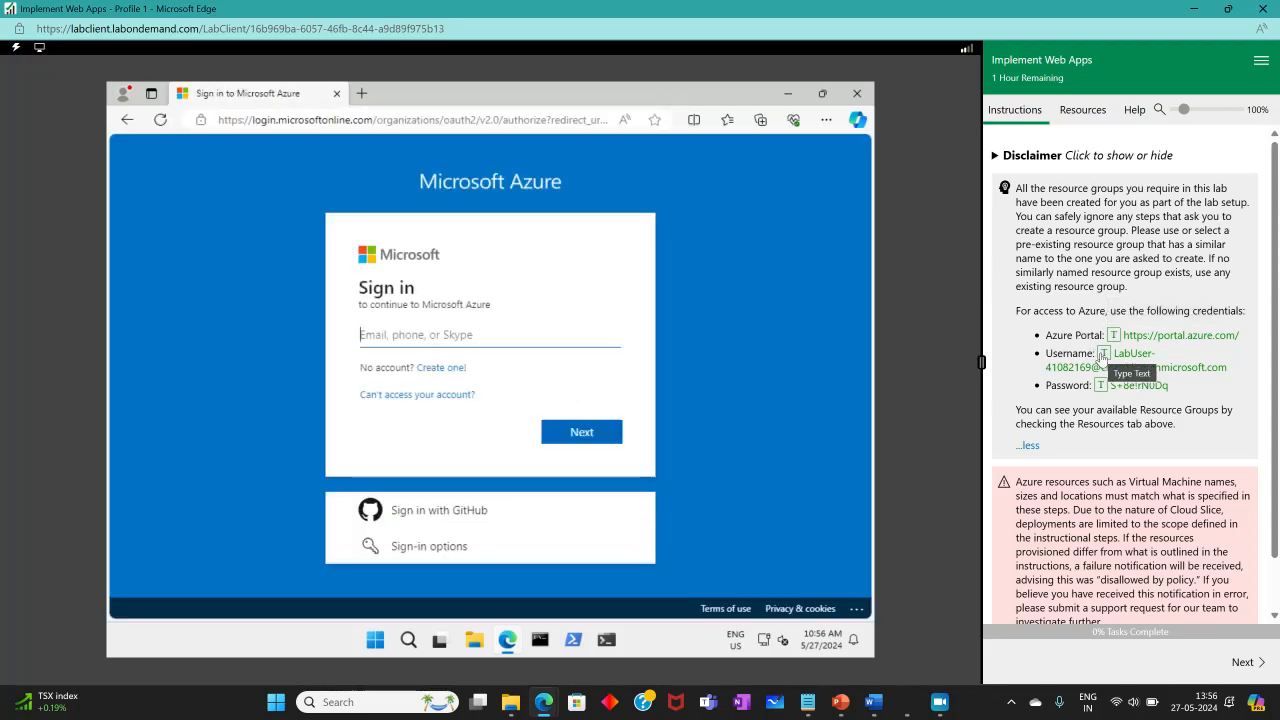
Sign in to Azure with the lab username and the lab account password.
click(1102, 355)
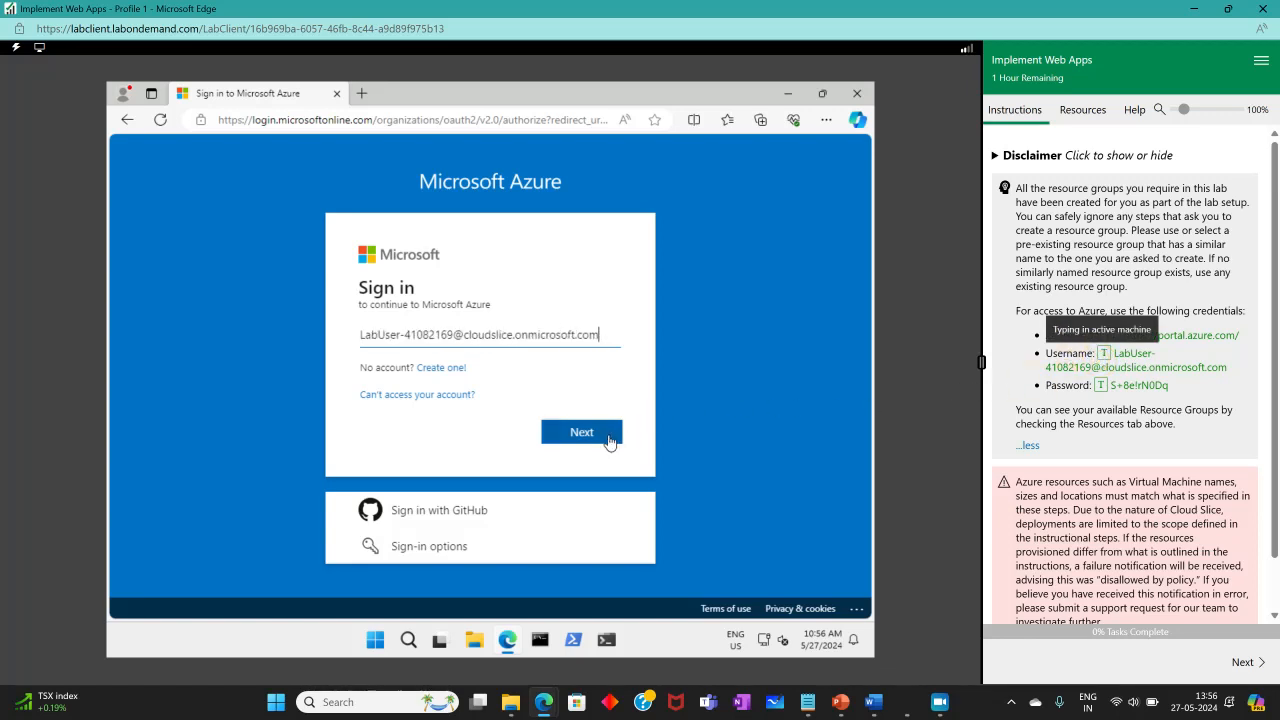
click(610, 441)
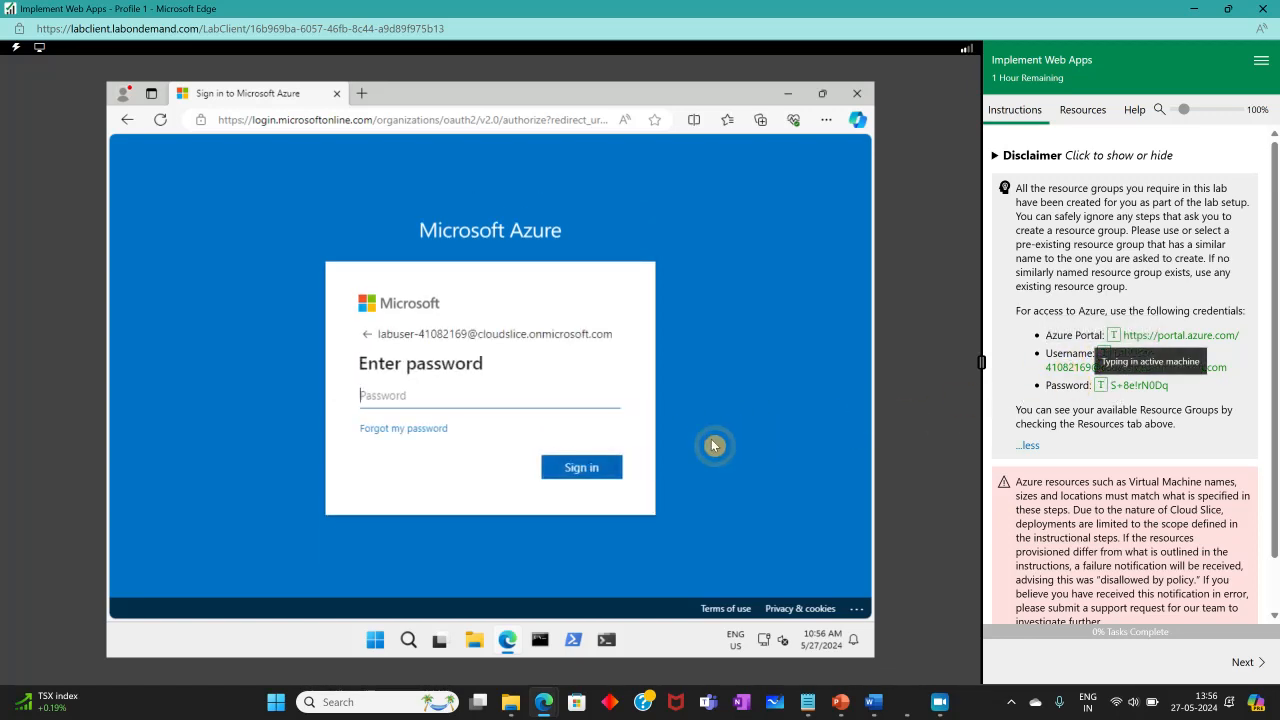
click(580, 467)
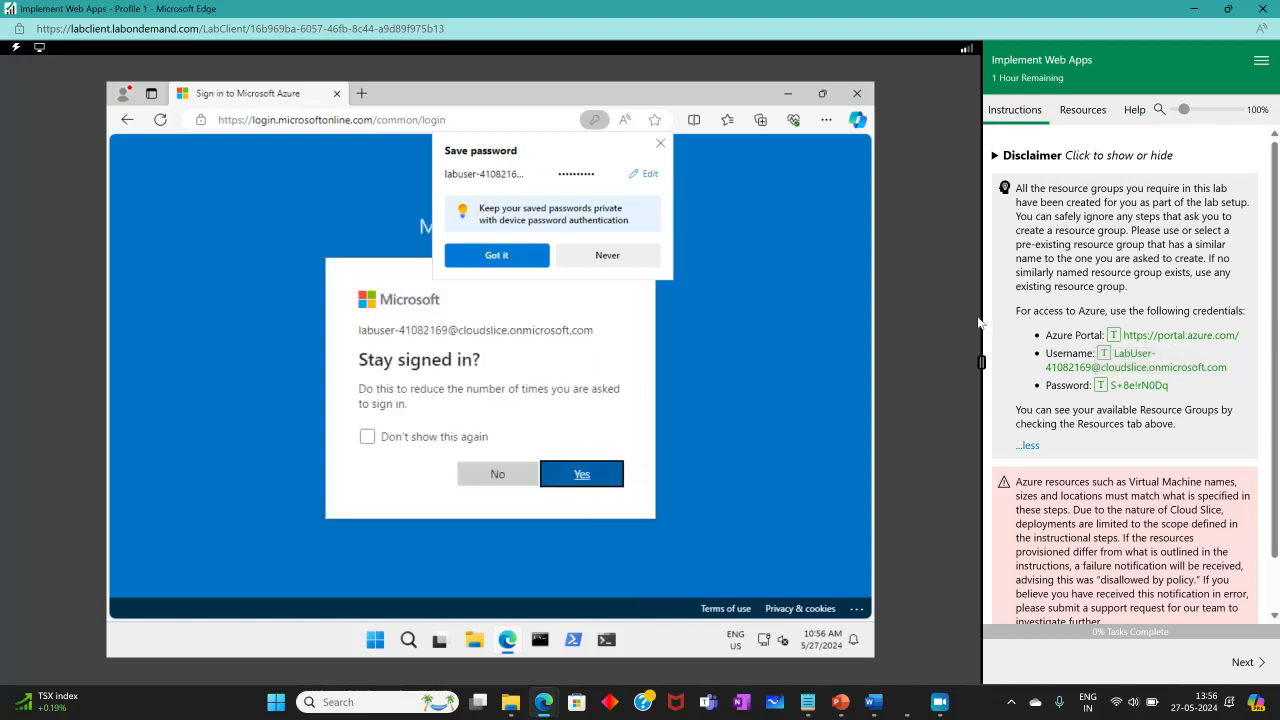
Dismiss the save-password prompt and choose to stay signed in.
click(588, 258)
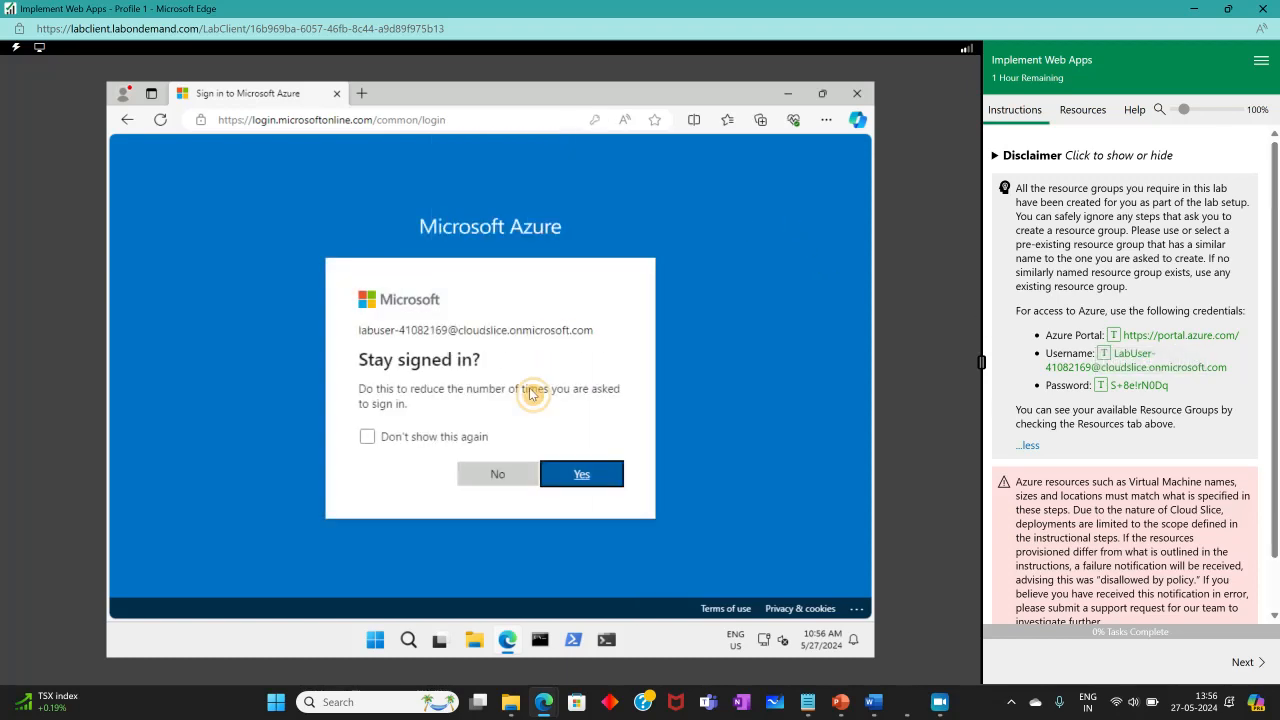
click(580, 474)
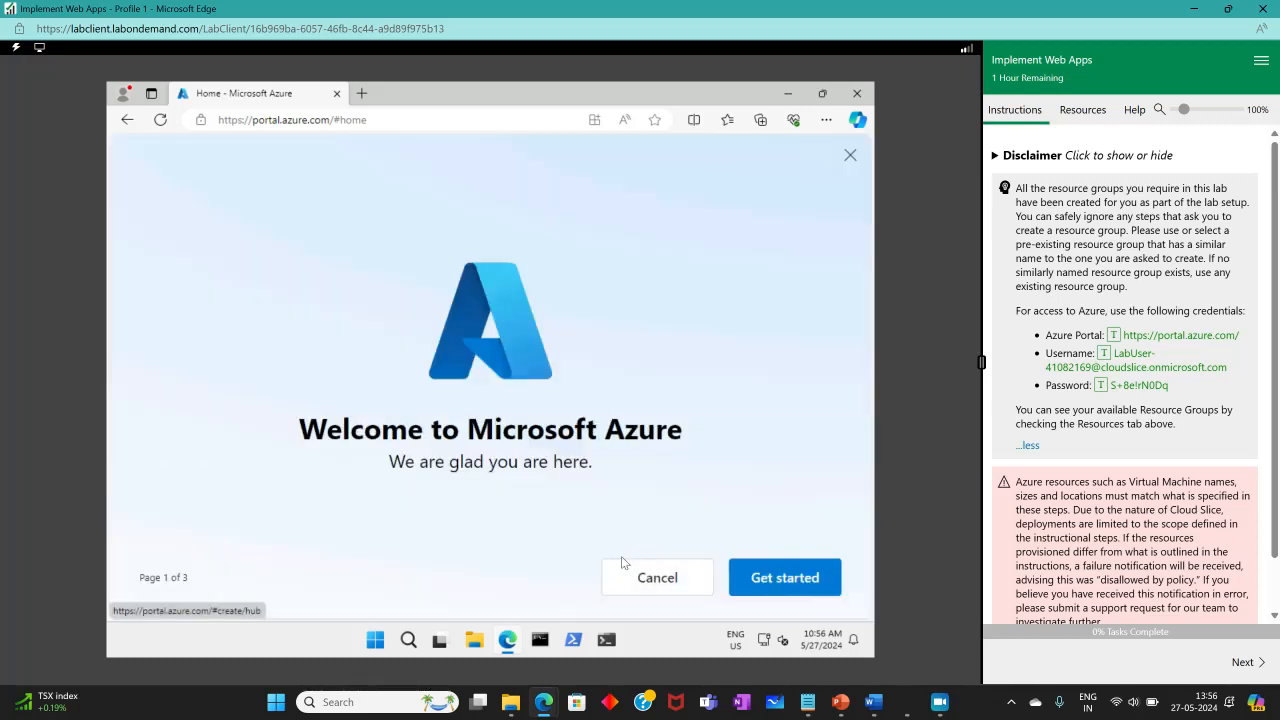
Close the portal welcome tour and Quickstart tip, and advance the lab instructions to the first page.
click(697, 570)
click(1242, 662)
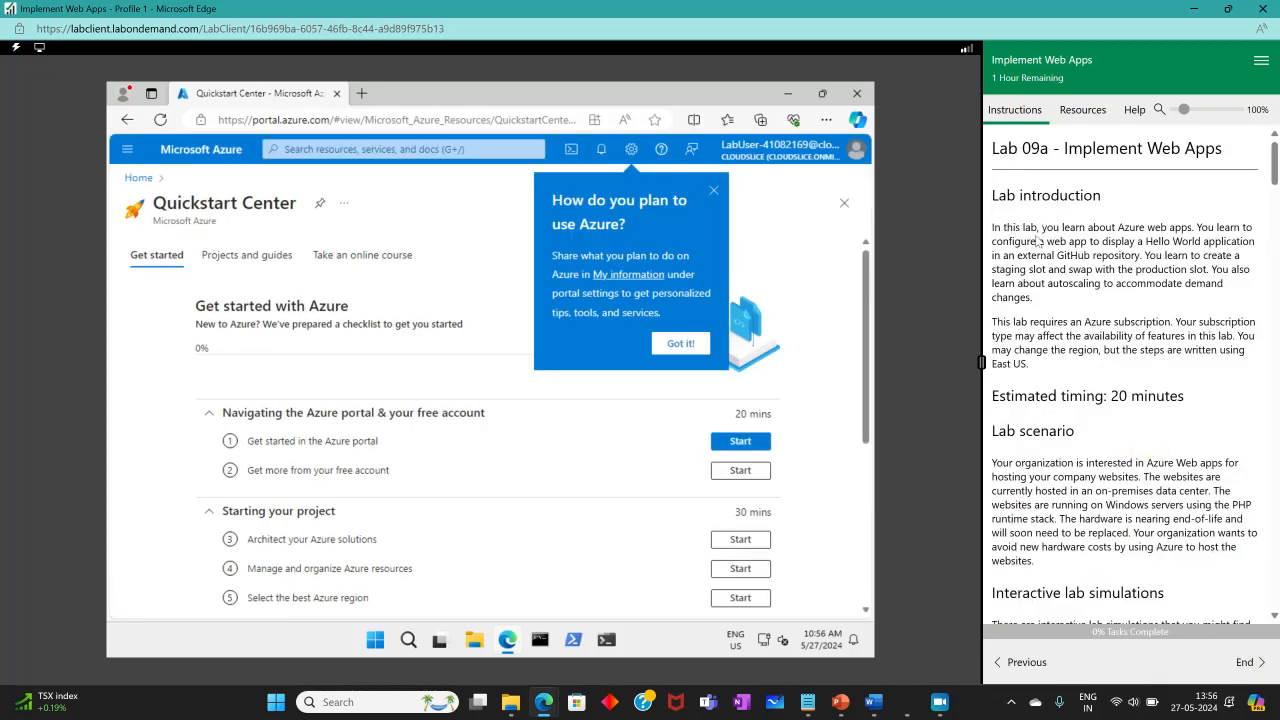
click(672, 347)
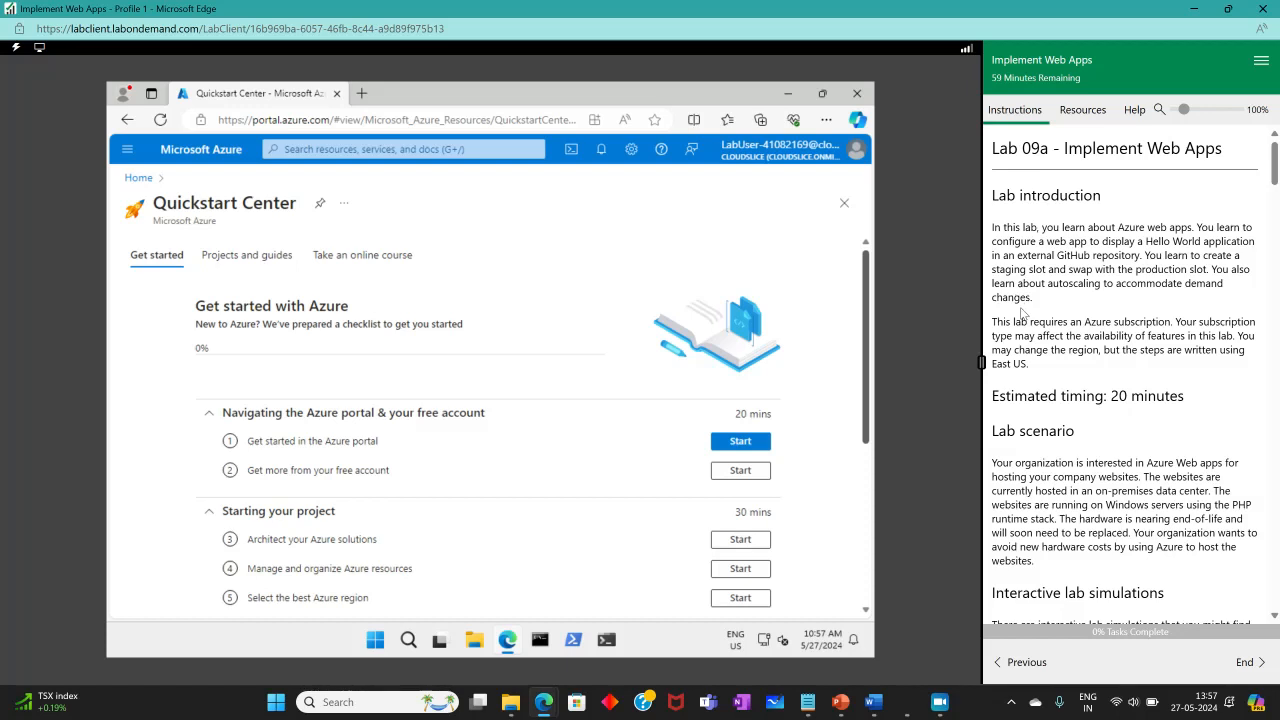
Read the lab introduction, the architecture diagram, and the Task 1 instructions.
scroll(1030, 318, down, 3)
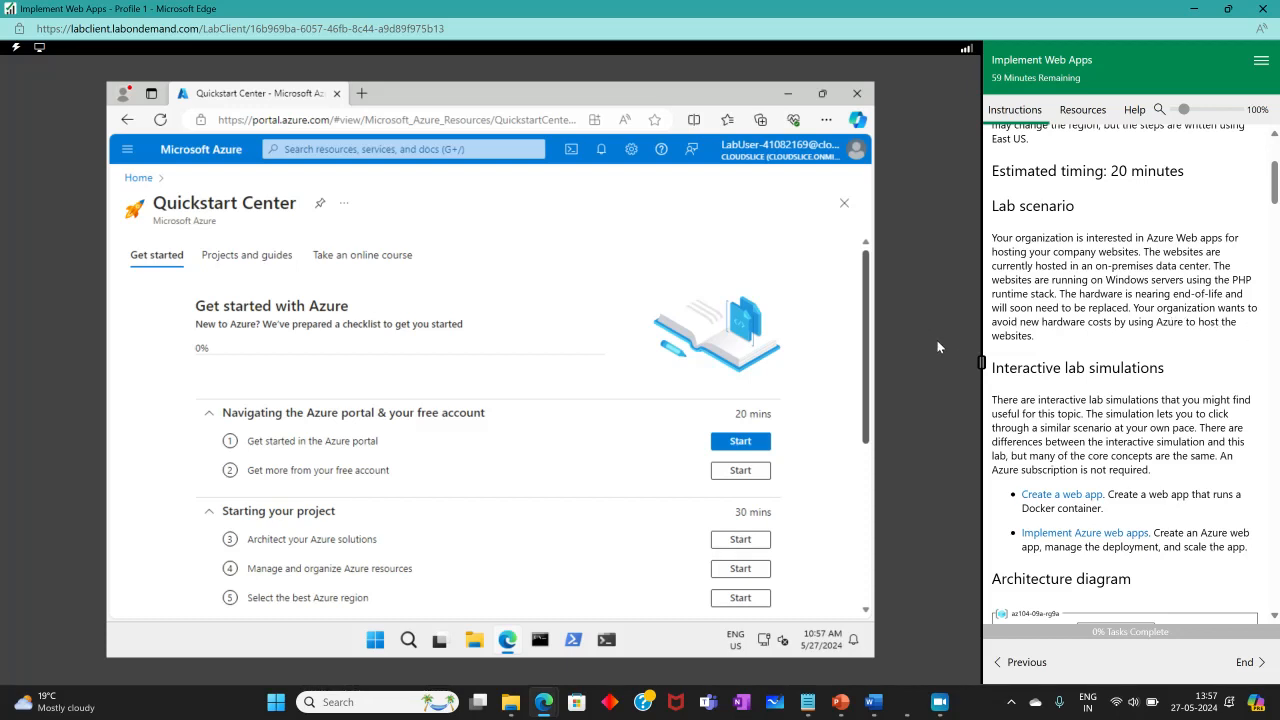
scroll(1092, 360, down, 3)
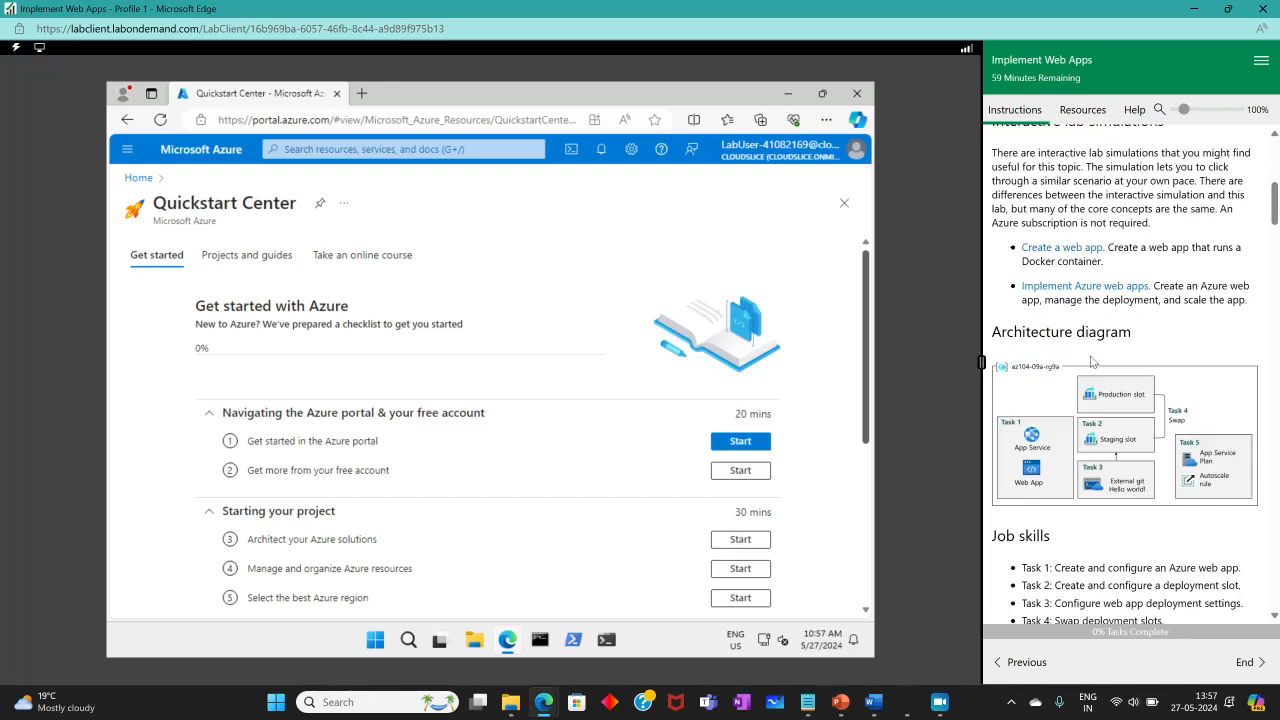
click(1183, 385)
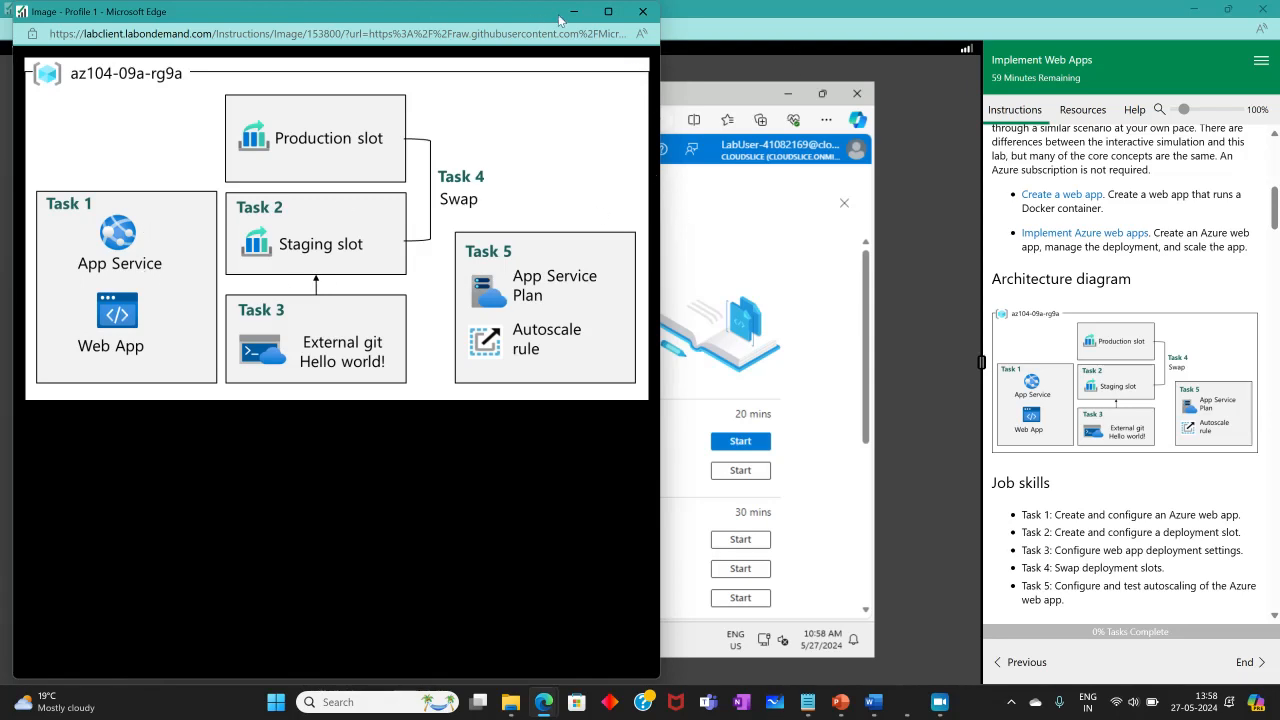
click(642, 11)
scroll(1100, 510, down, 5)
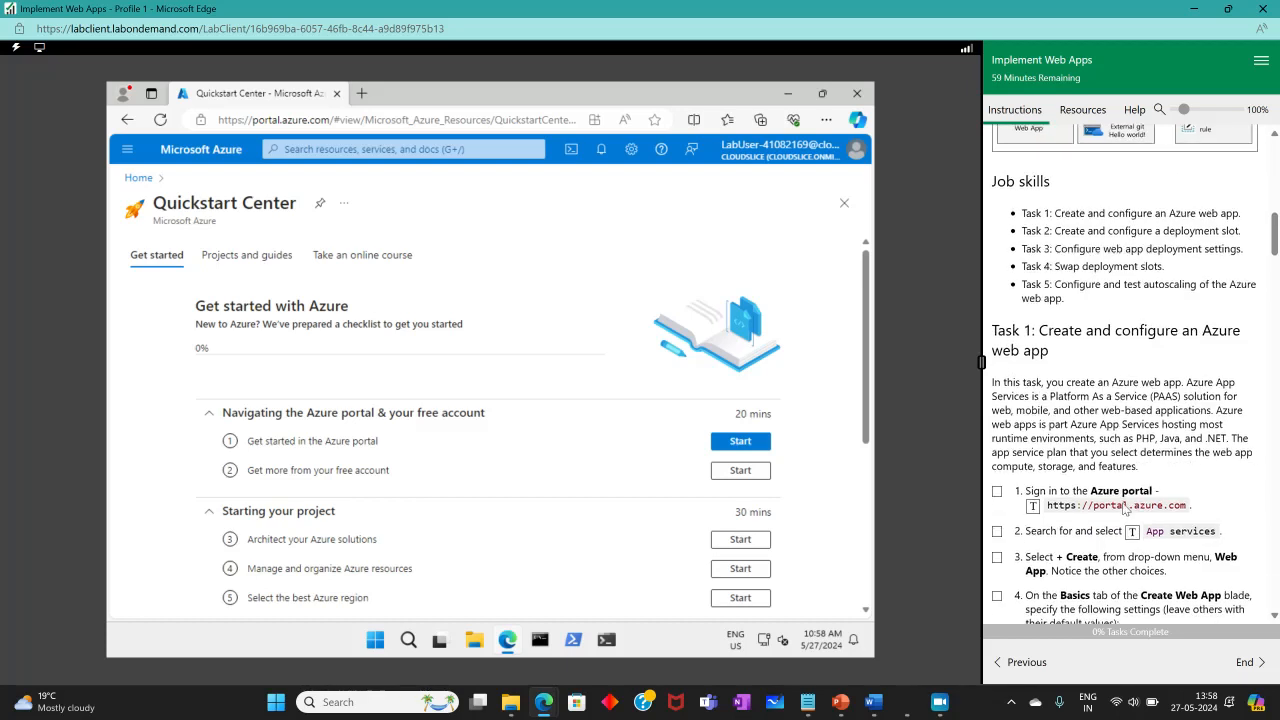
scroll(1125, 510, down, 3)
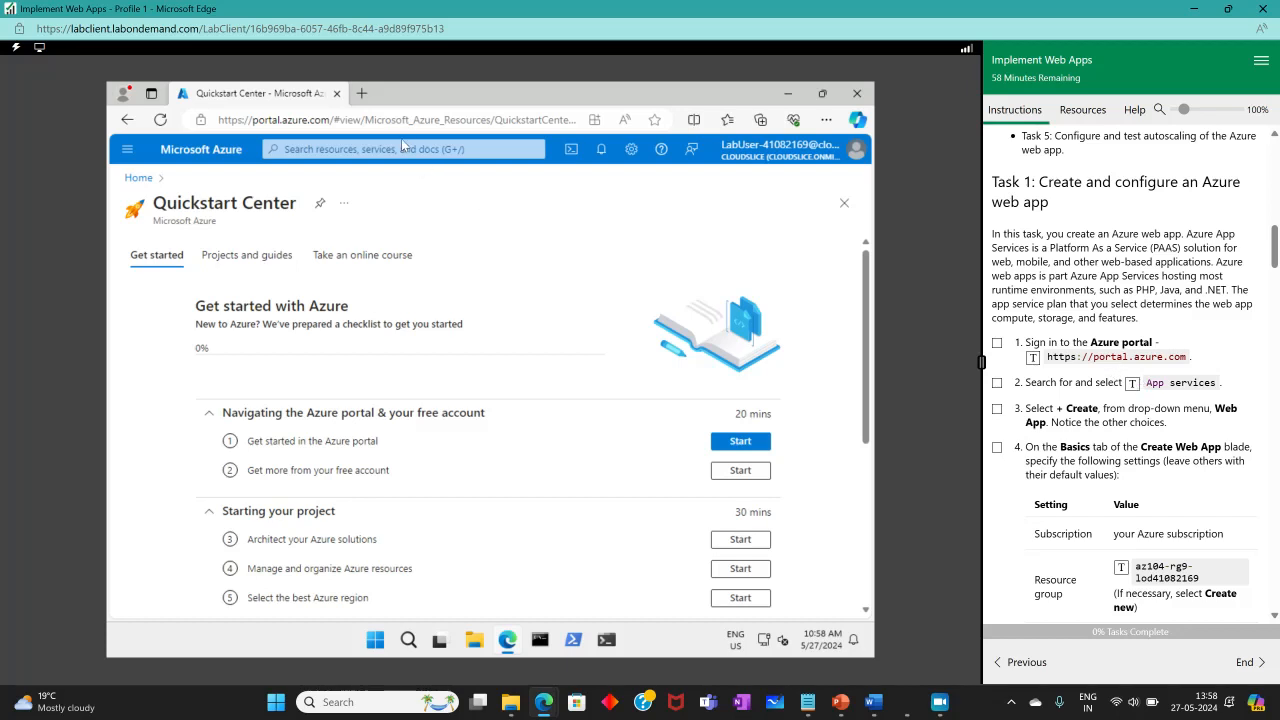
Search the portal for App services, confirm skipping ahead in the lab, and open App Services.
click(372, 148)
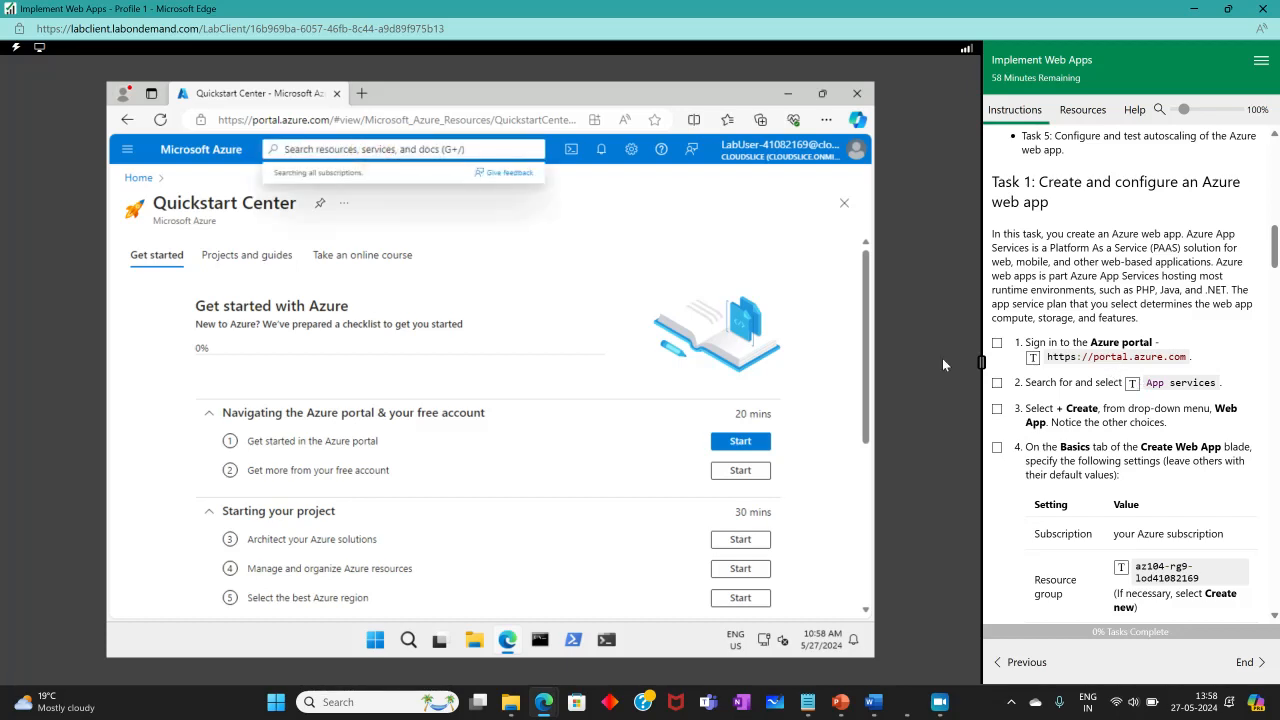
click(1131, 383)
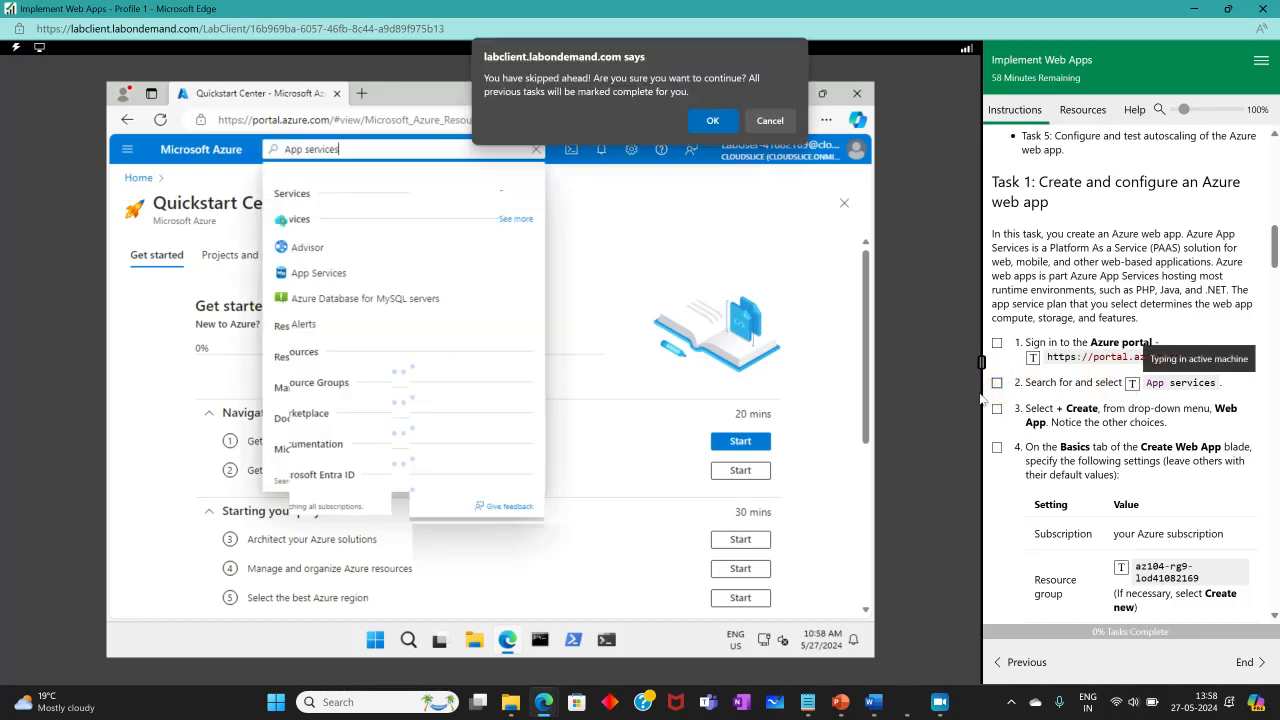
click(712, 121)
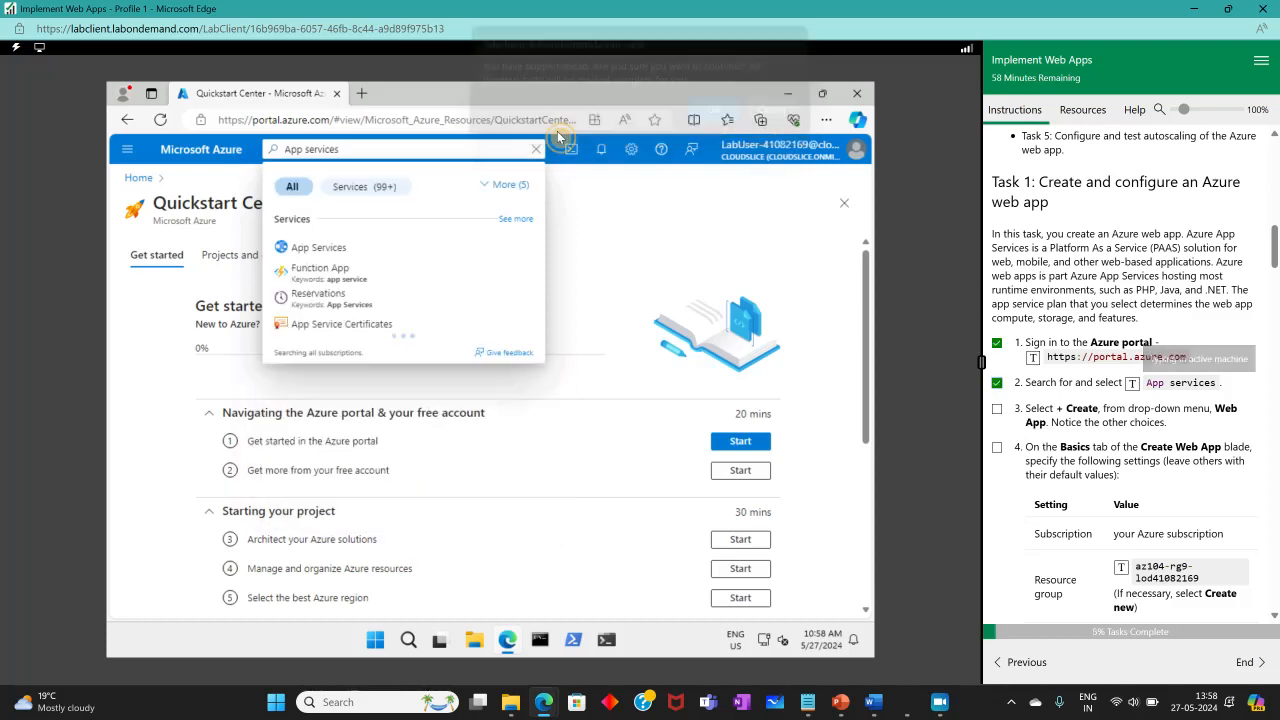
click(300, 247)
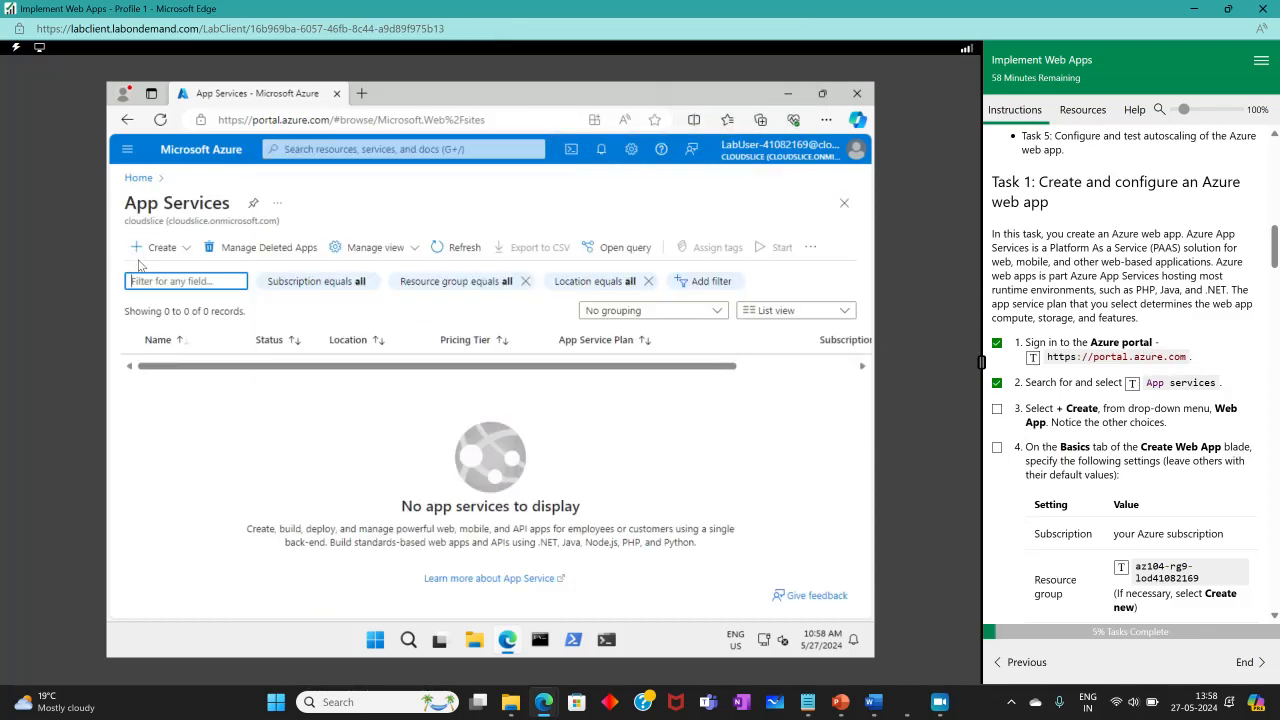
Start creating a new Web App from App Services, ticking the matching instruction step.
click(152, 247)
click(997, 409)
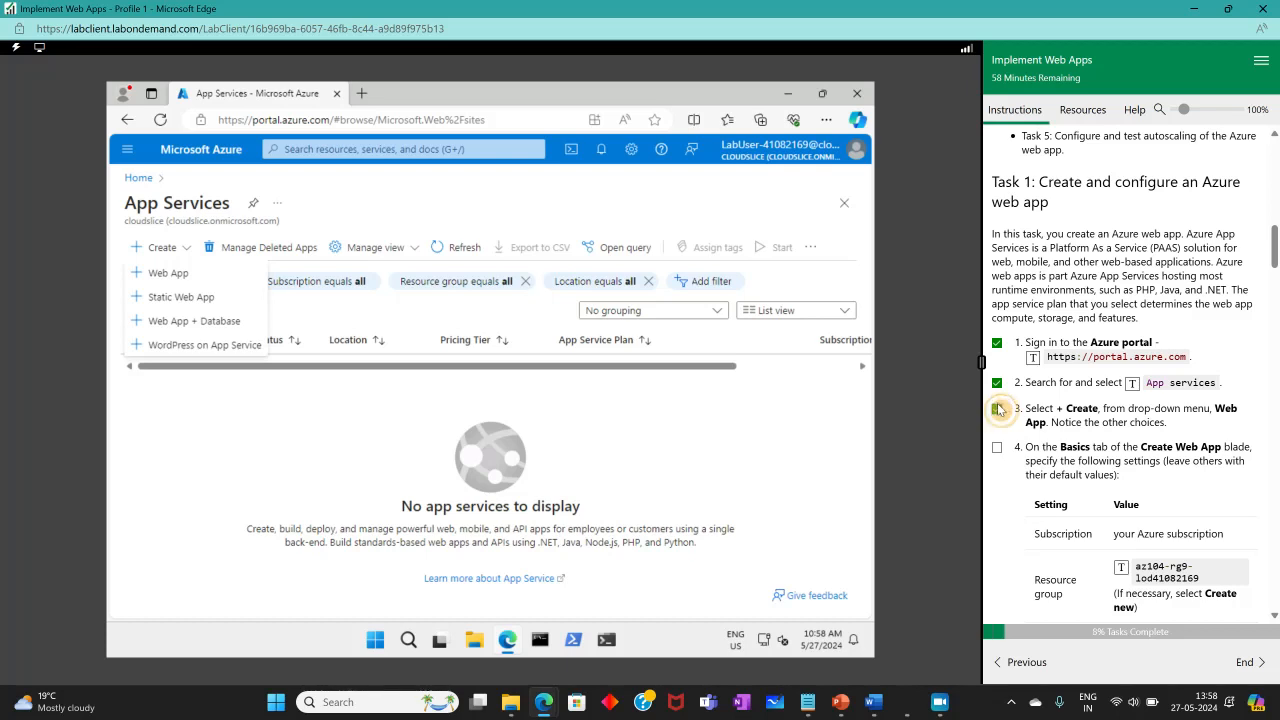
click(196, 277)
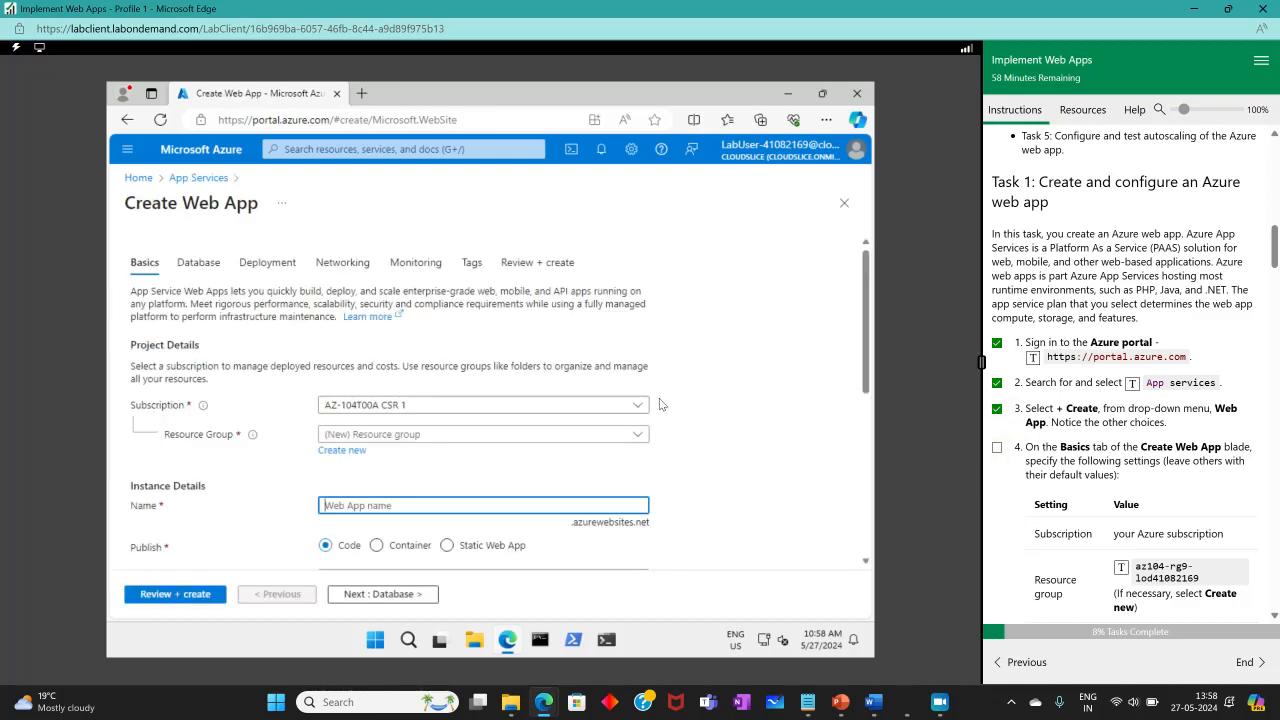
Select resource group az104-rg9-lod41082169 and name the web app WebApp41082169.
scroll(655, 404, down, 4)
scroll(655, 404, up, 3)
scroll(1120, 400, down, 5)
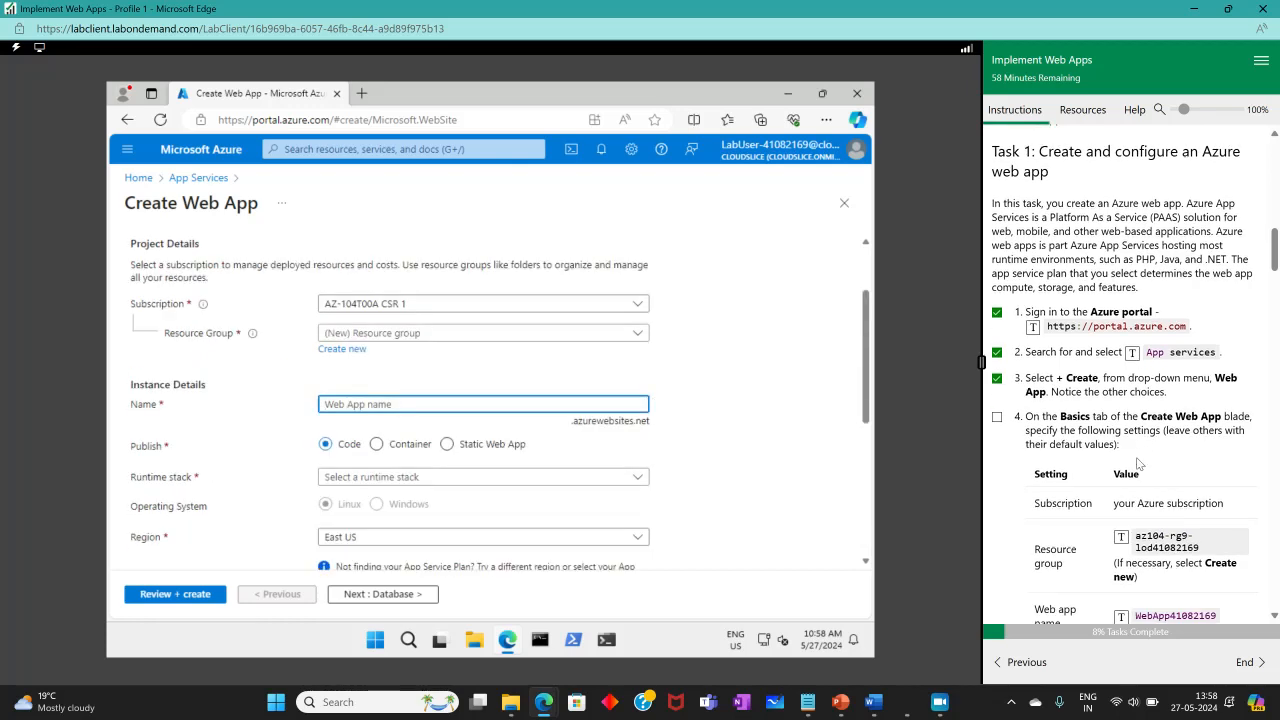
click(432, 333)
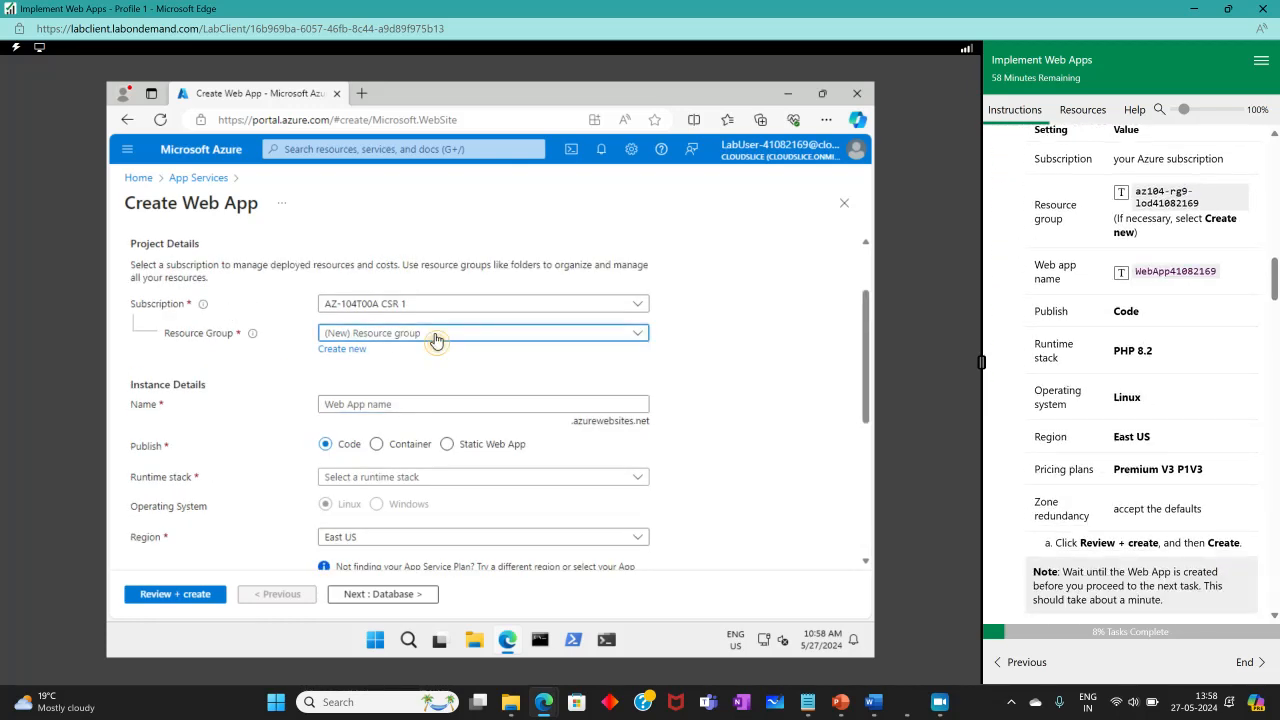
click(362, 381)
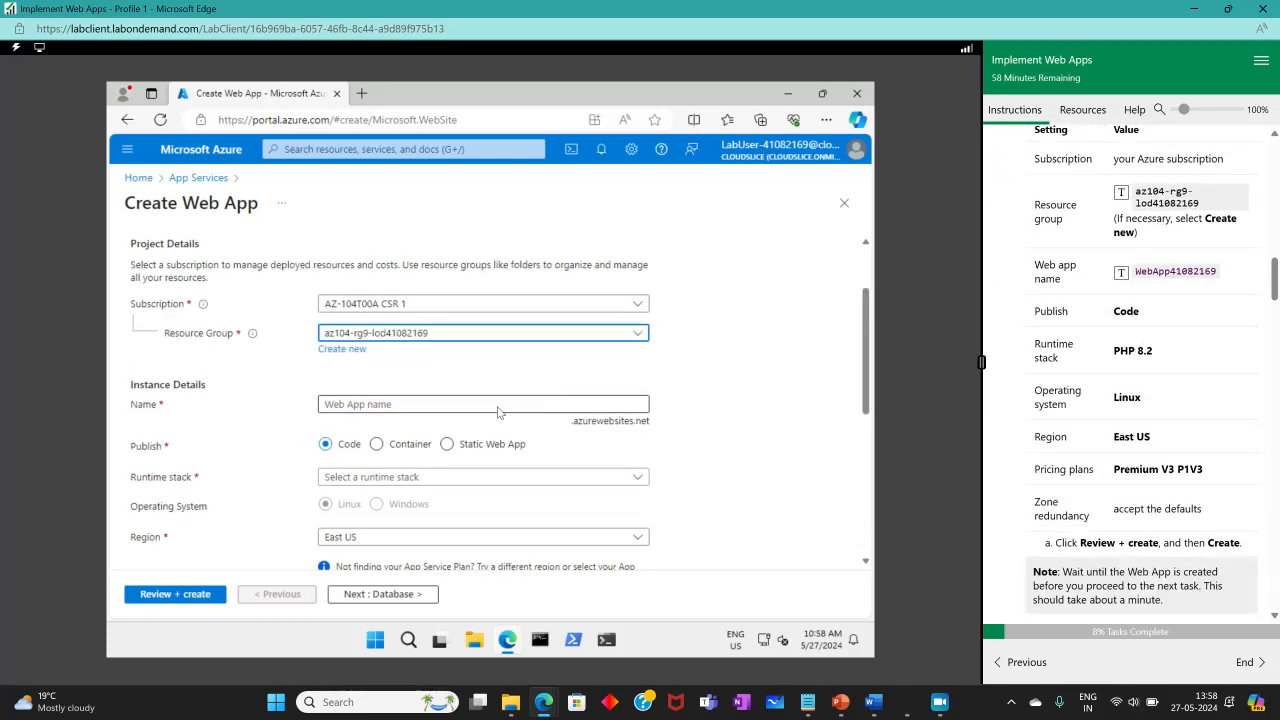
click(433, 404)
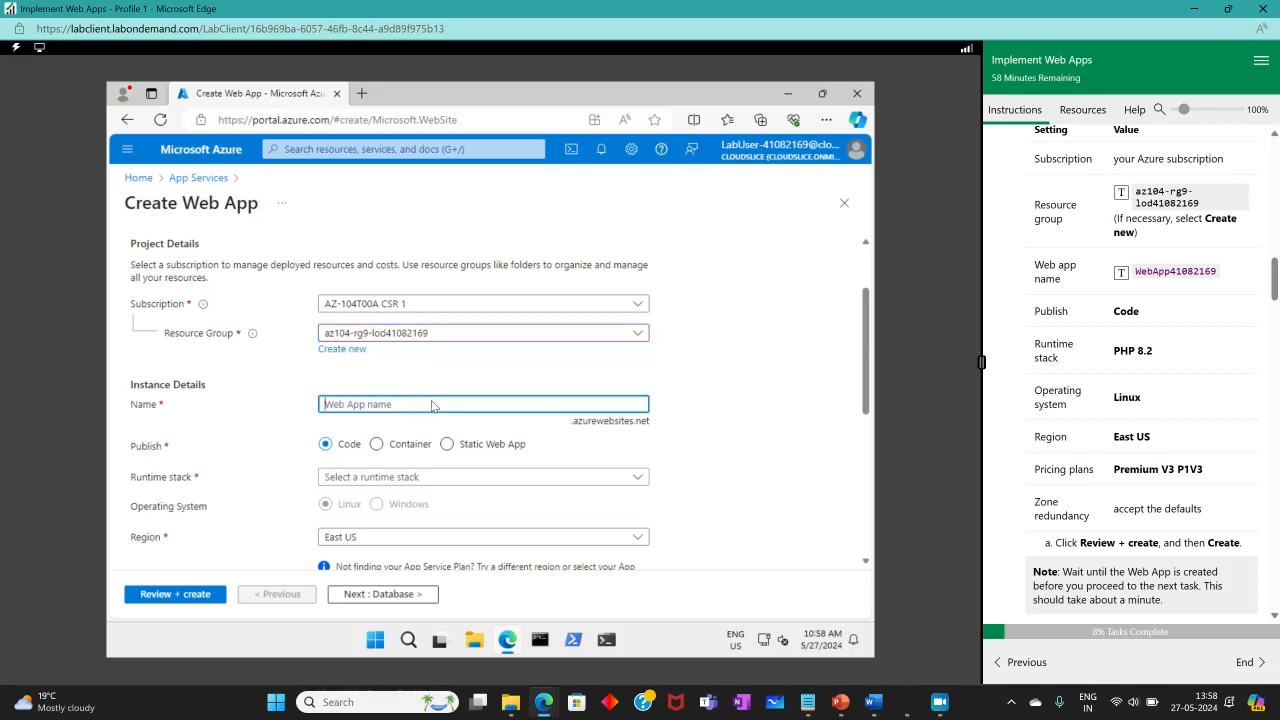
click(1122, 275)
Set the runtime stack to PHP 8.2.
click(438, 478)
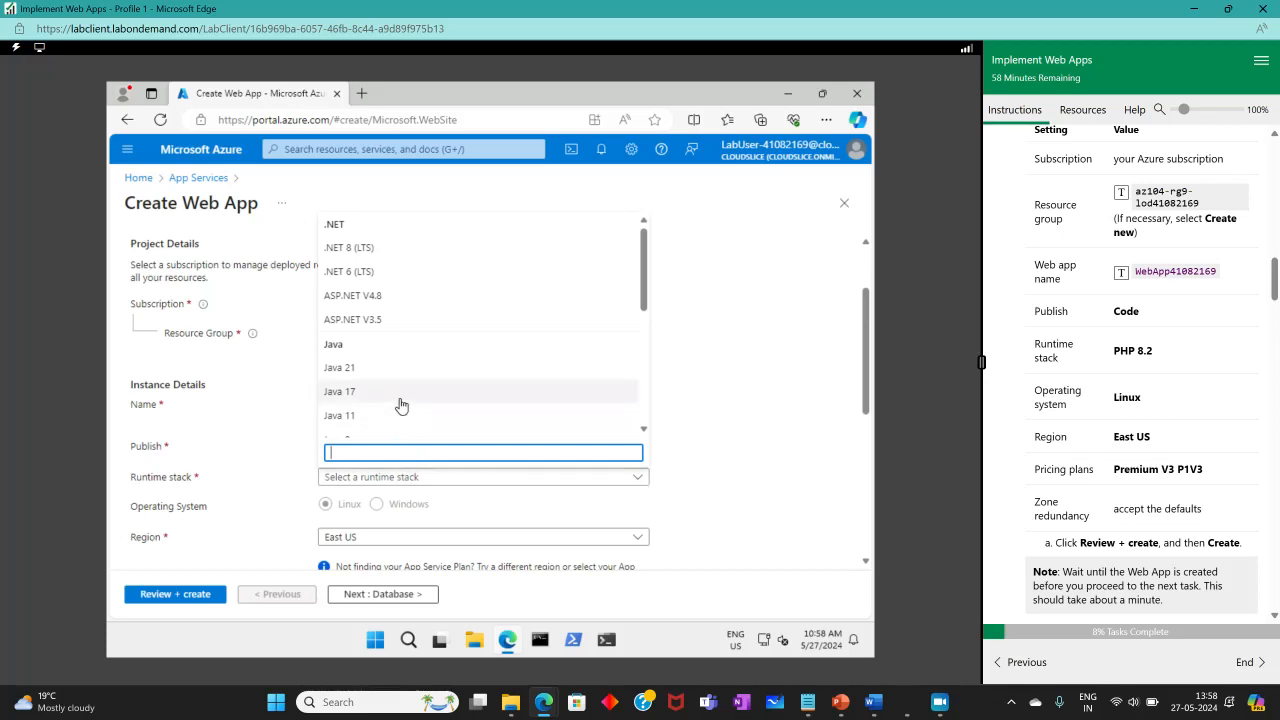
text(ph)
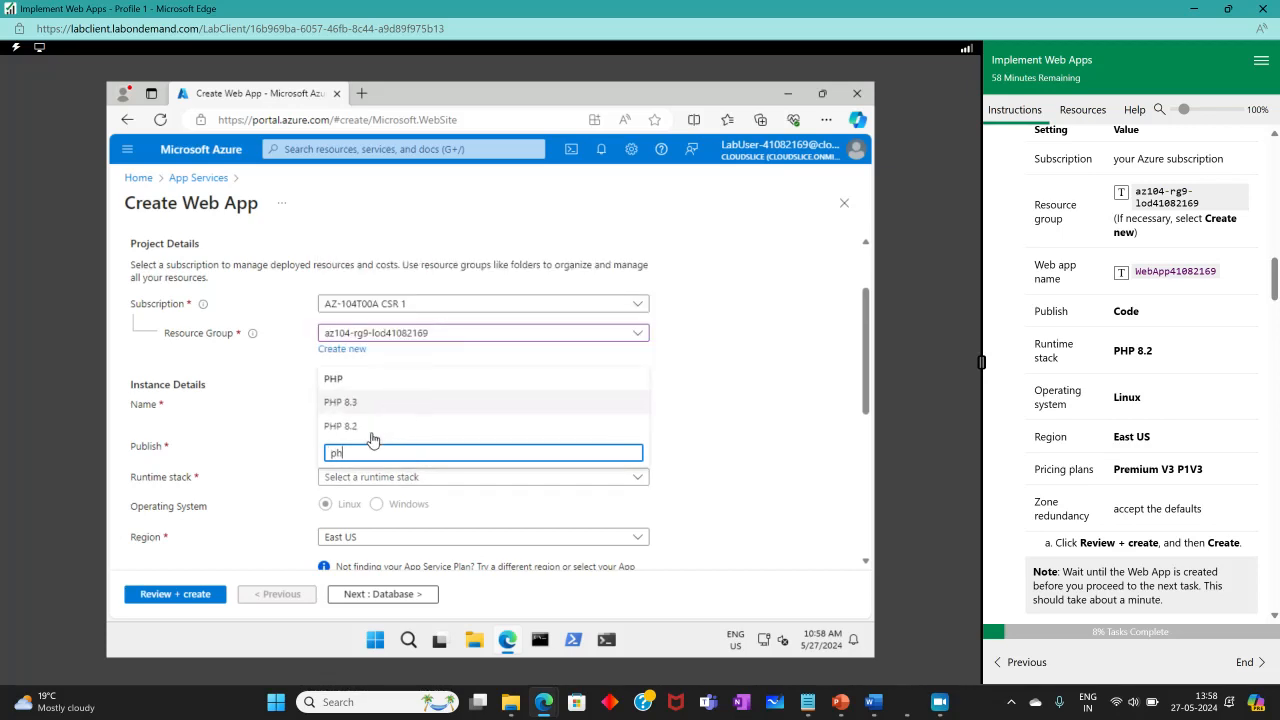
click(371, 426)
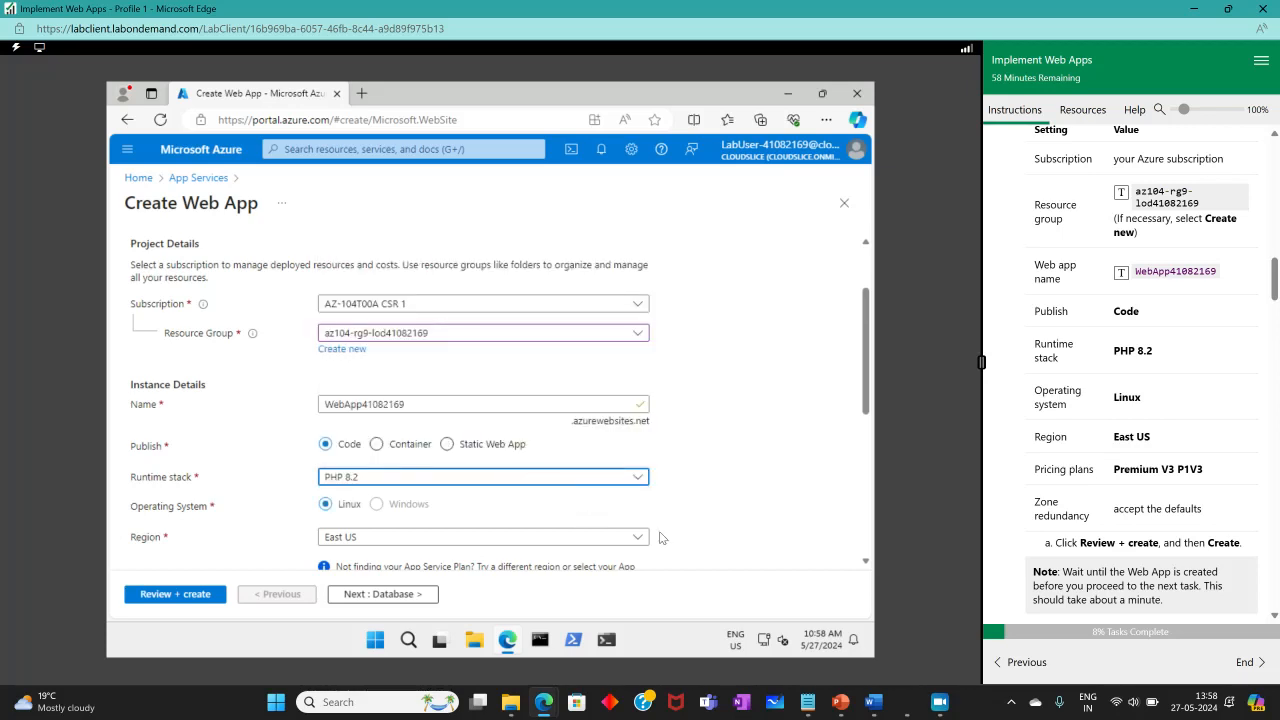
Set the pricing plan to Premium V3 P1V3.
scroll(511, 526, down, 1)
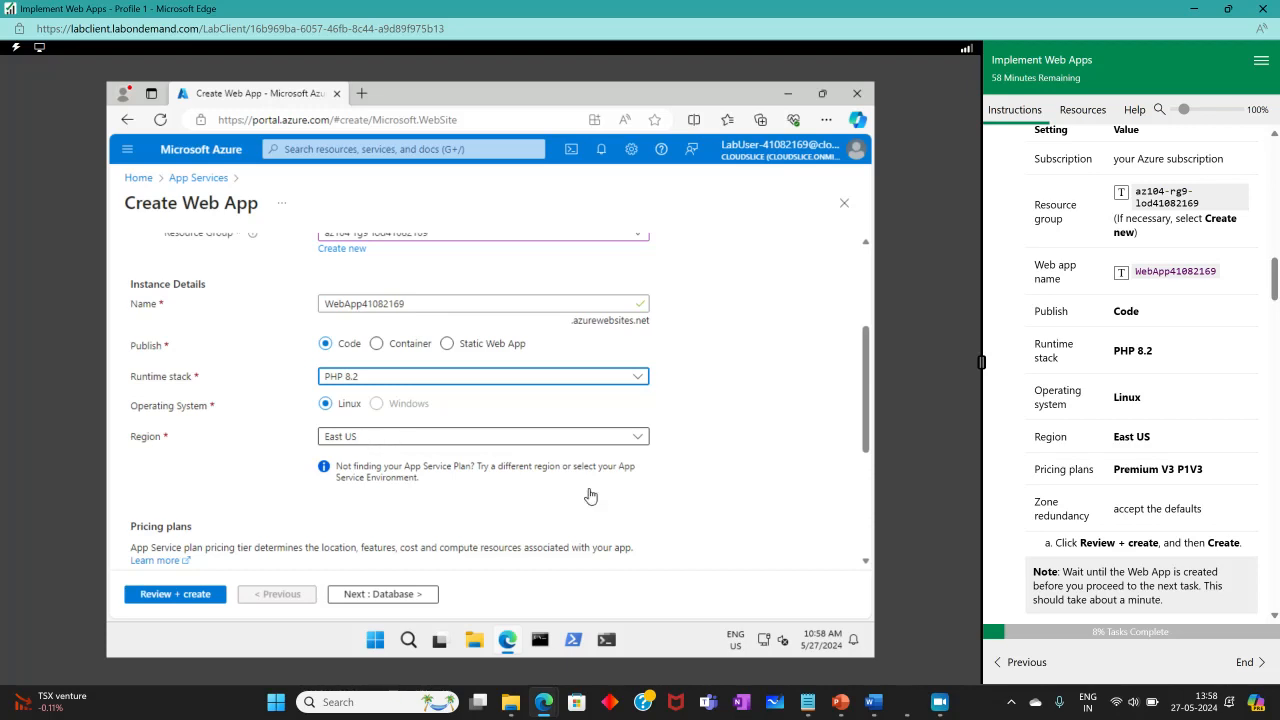
scroll(670, 514, down, 3)
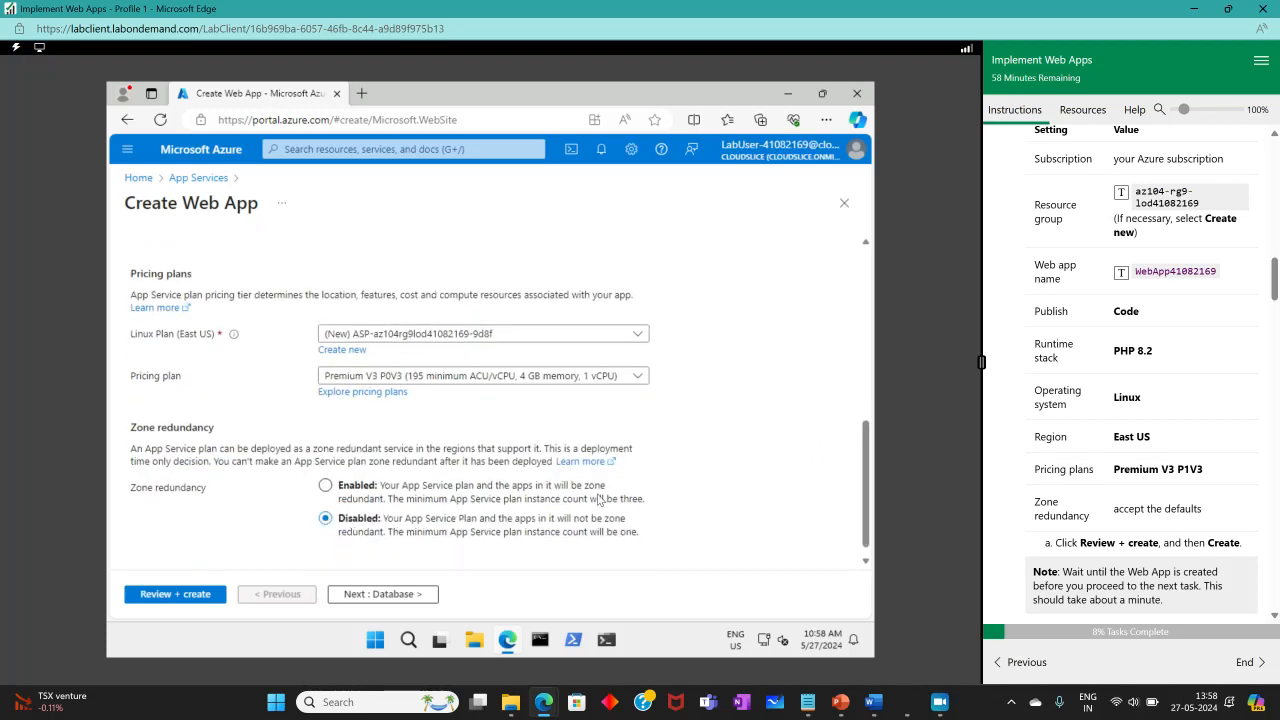
click(583, 377)
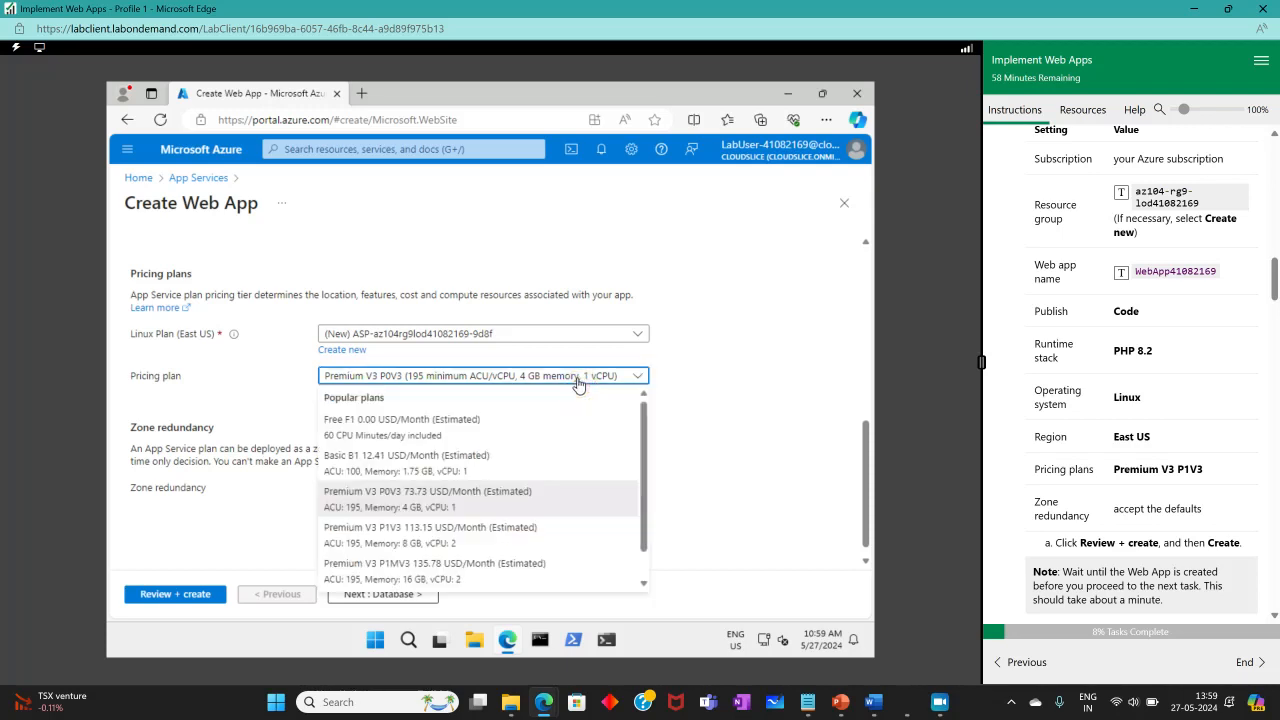
click(421, 535)
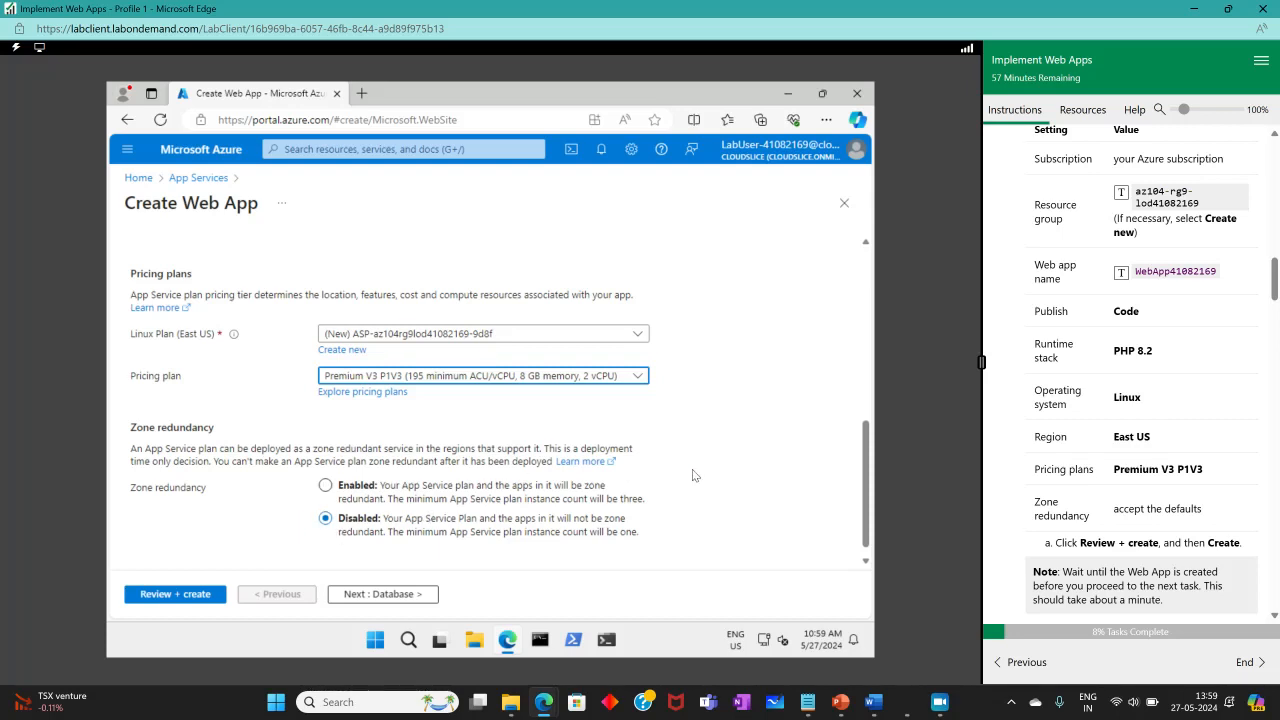
Review and create the web app, then check the next lab instructions.
click(186, 596)
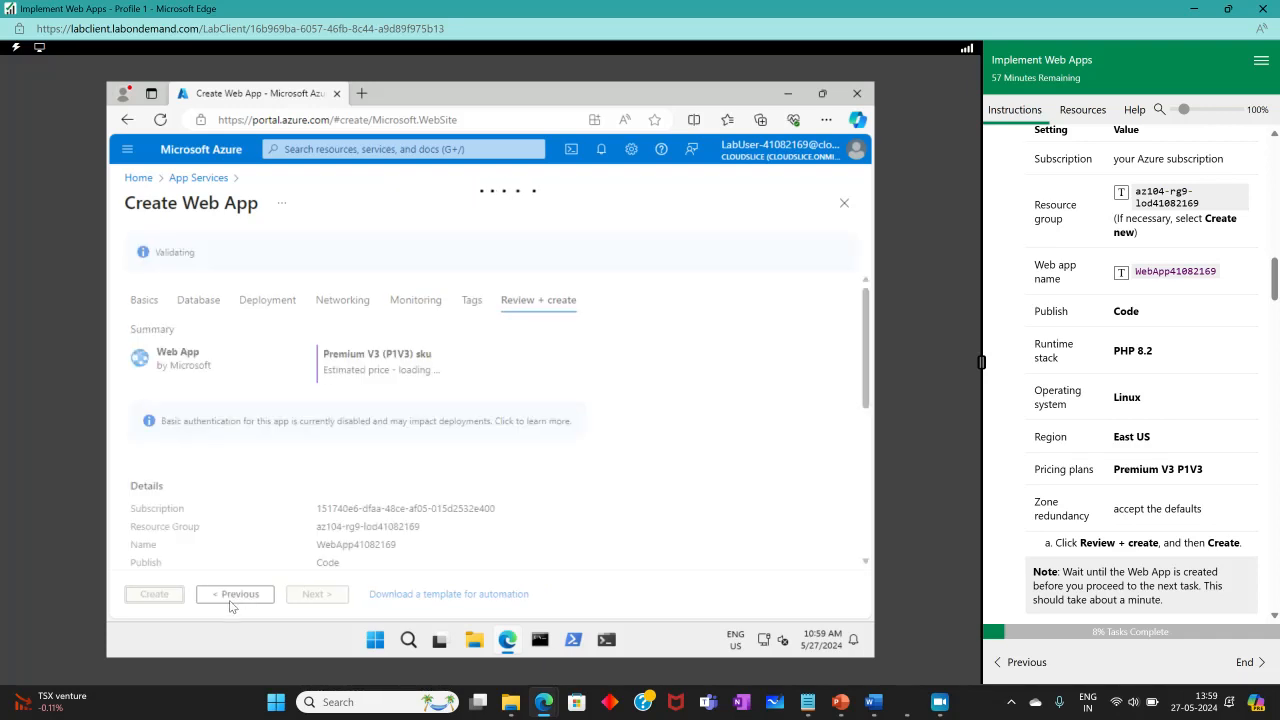
click(152, 596)
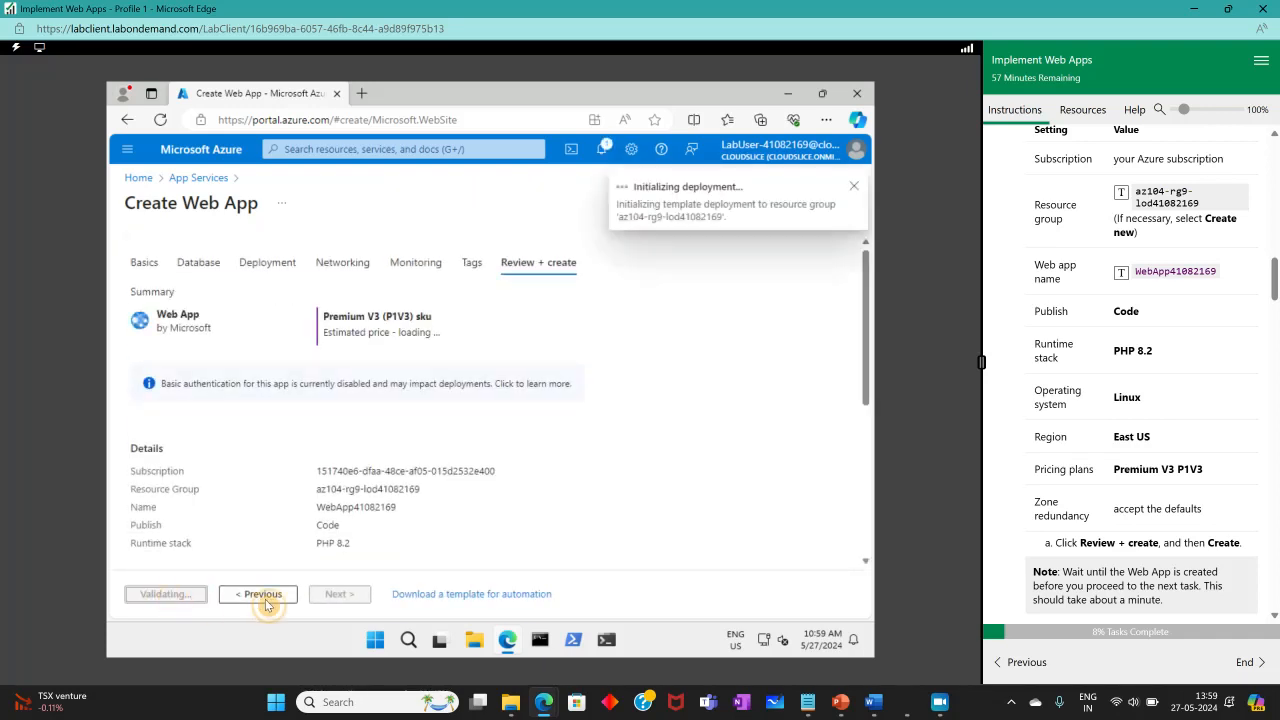
scroll(1027, 277, up, 3)
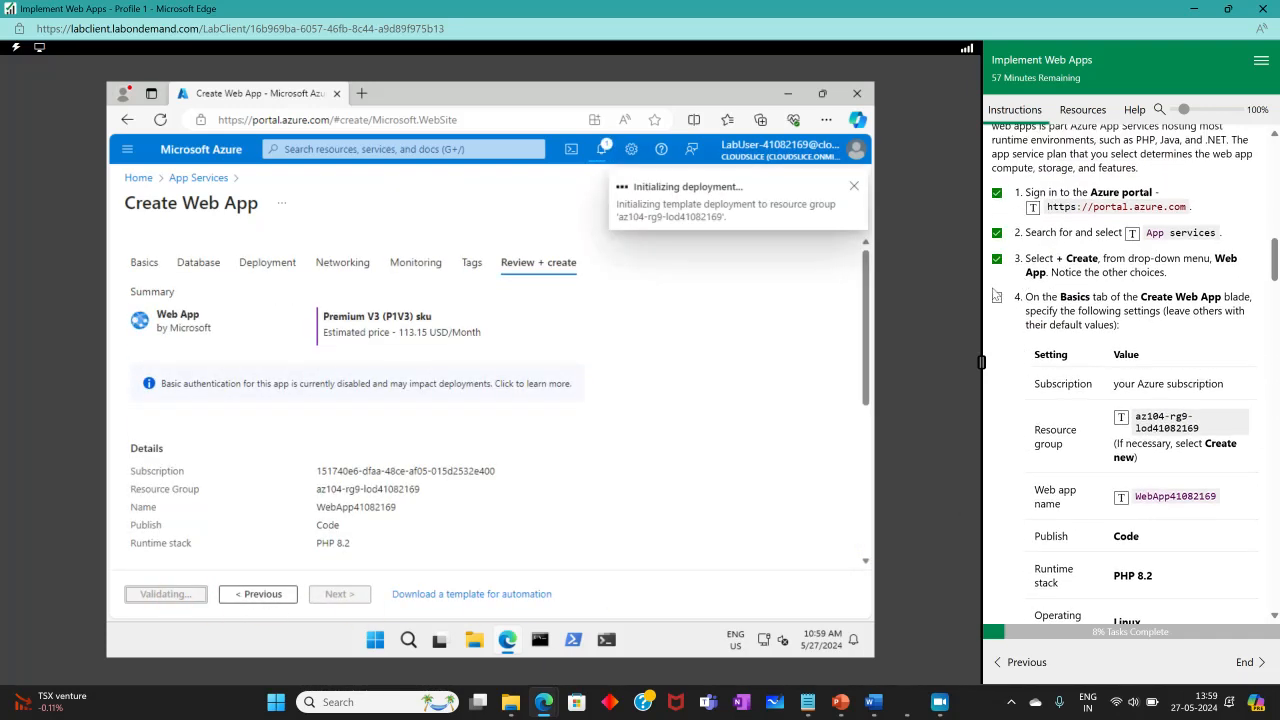
scroll(1036, 402, down, 10)
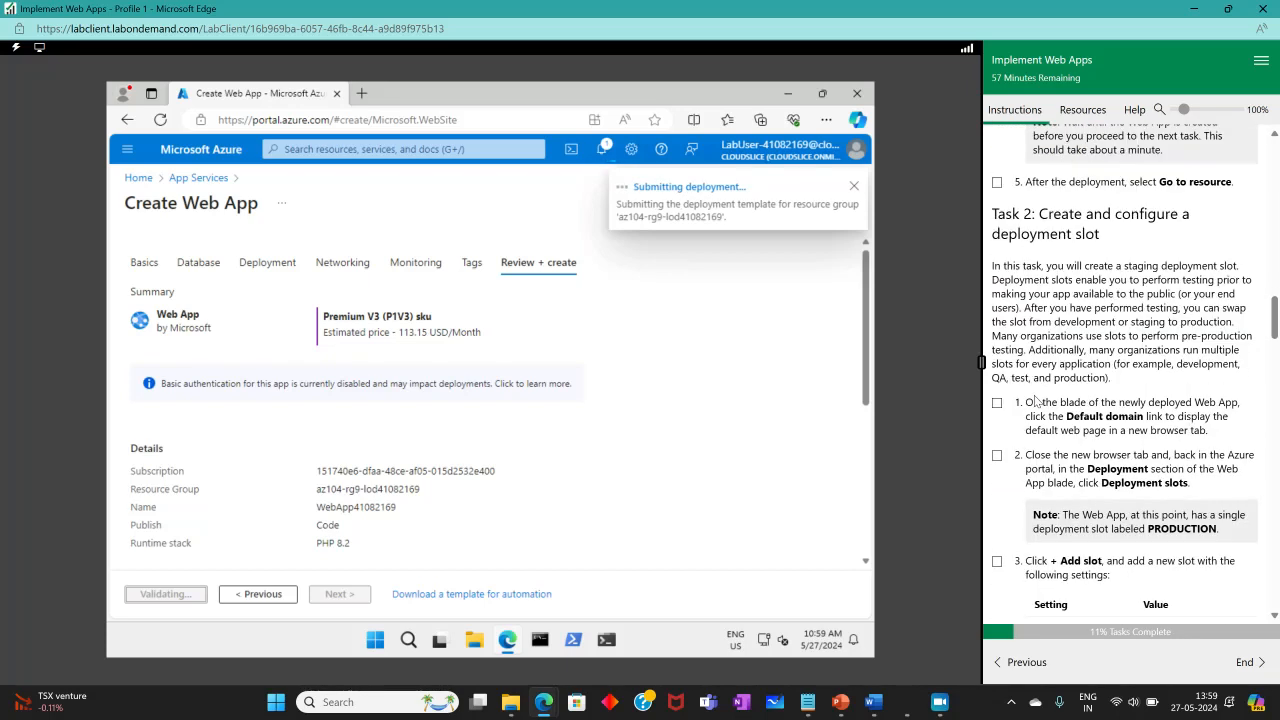
Tick off the finished instruction and open the newly deployed web app's resource page once deployment completes.
click(997, 183)
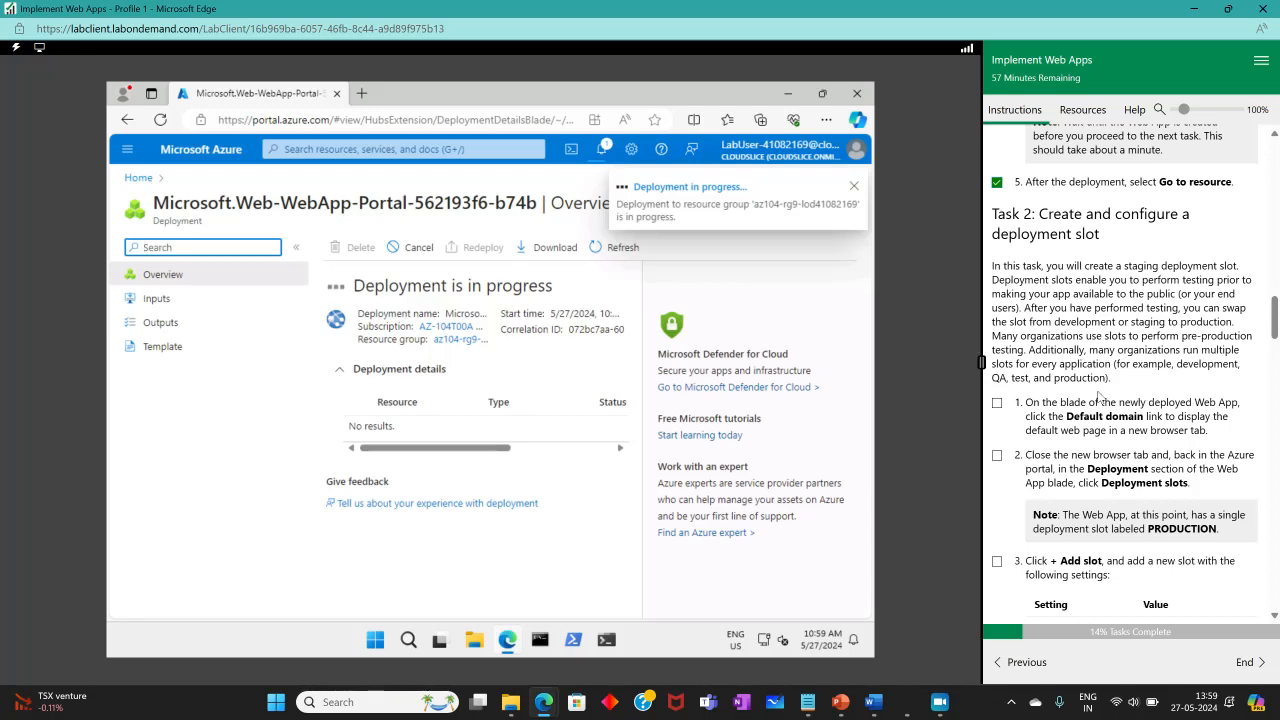
mouse_move(903, 712)
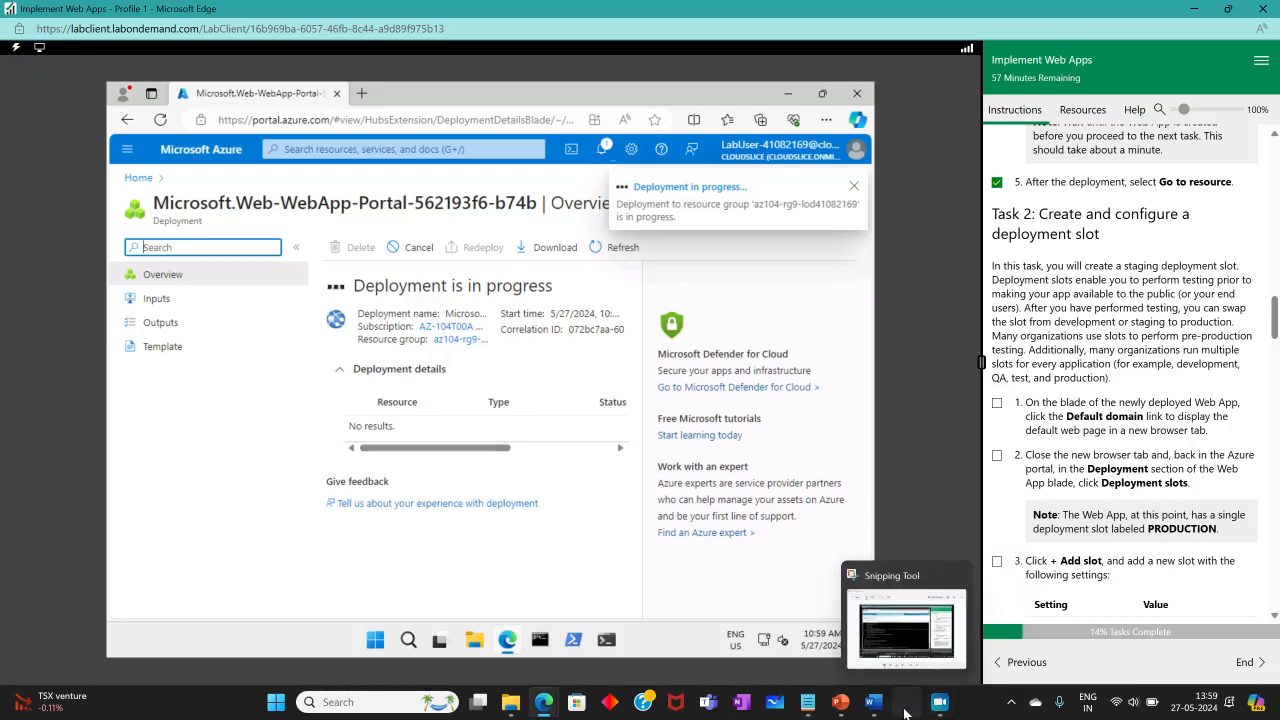
click(906, 628)
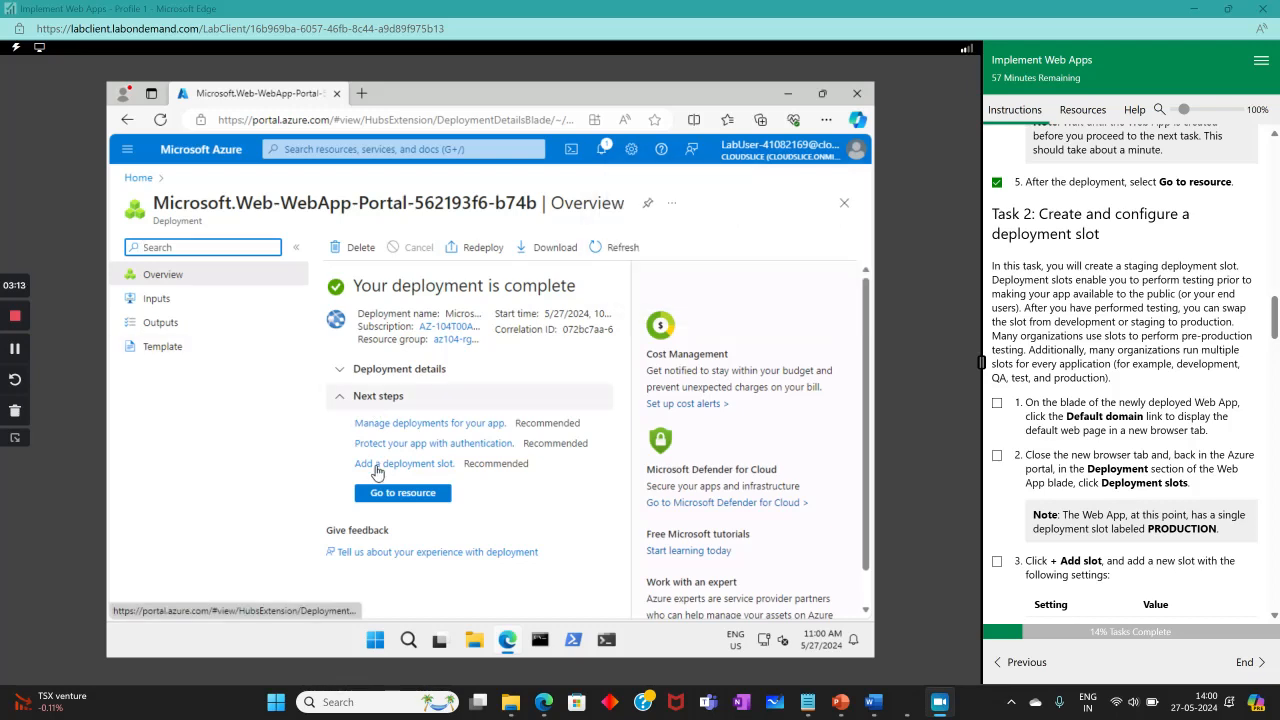
click(395, 492)
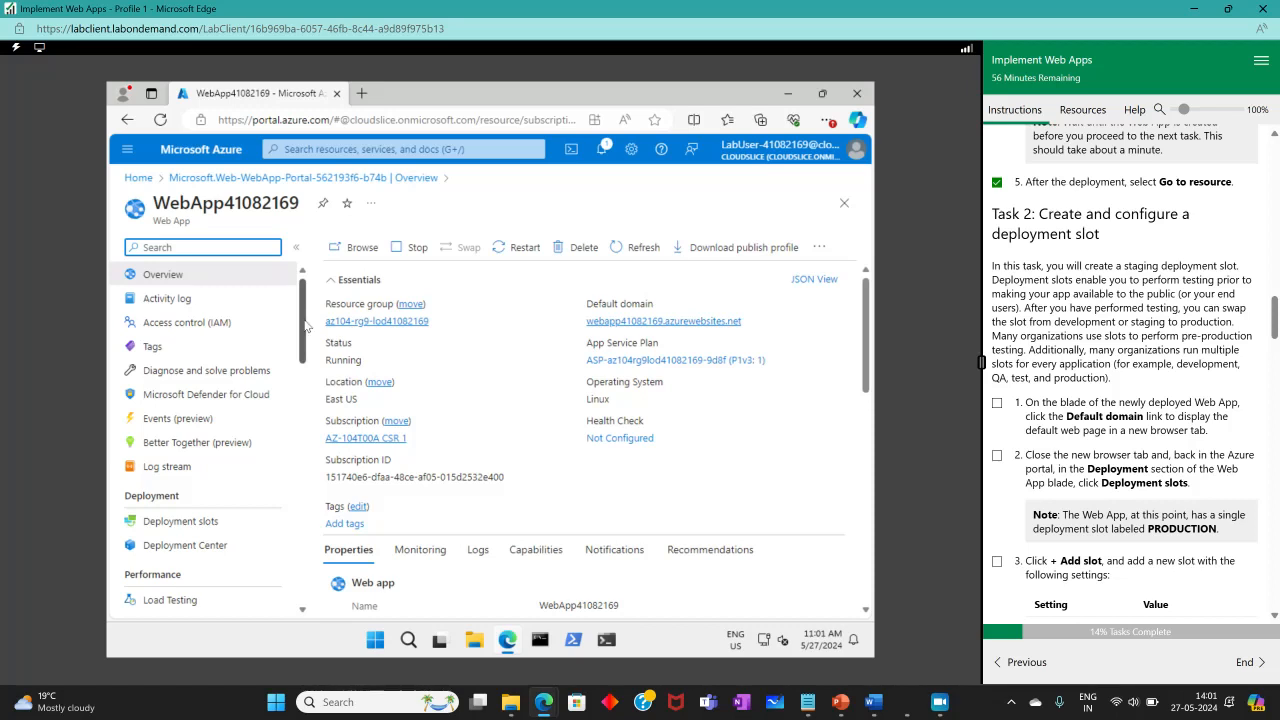
Review the web app's overview properties, then browse its default domain in a new tab.
drag(302, 336, 271, 300)
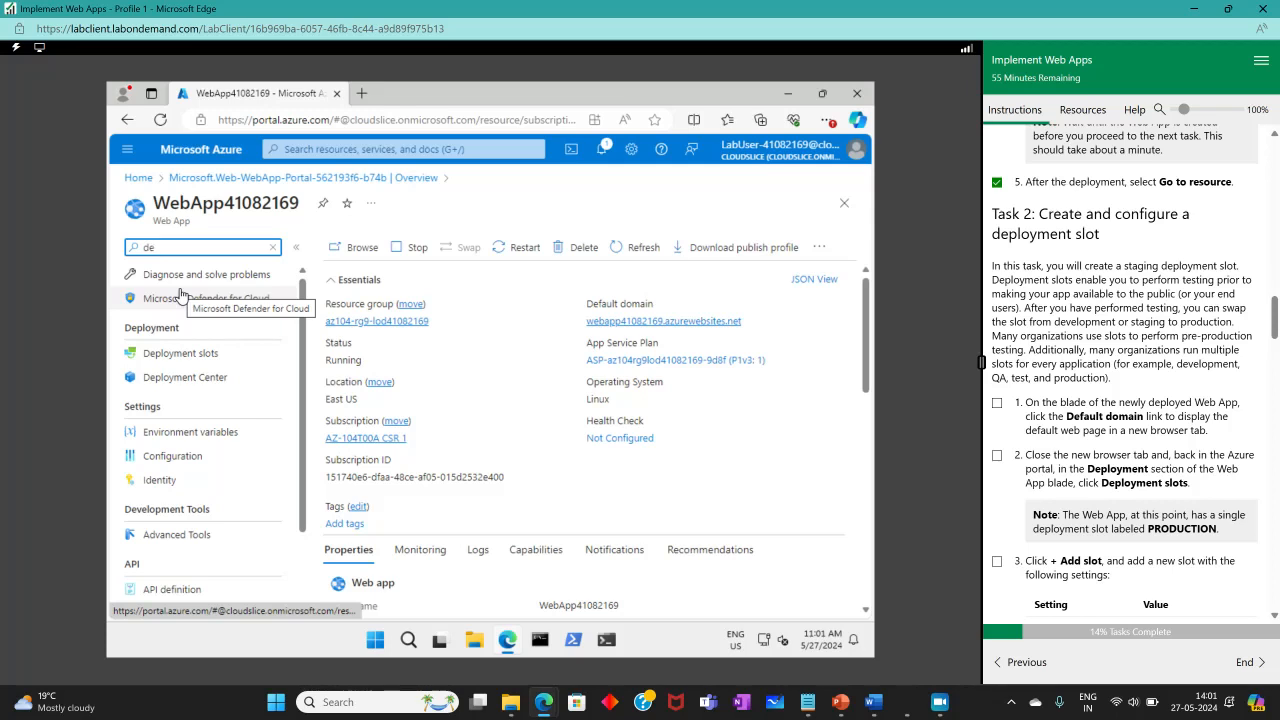
scroll(476, 369, down, 3)
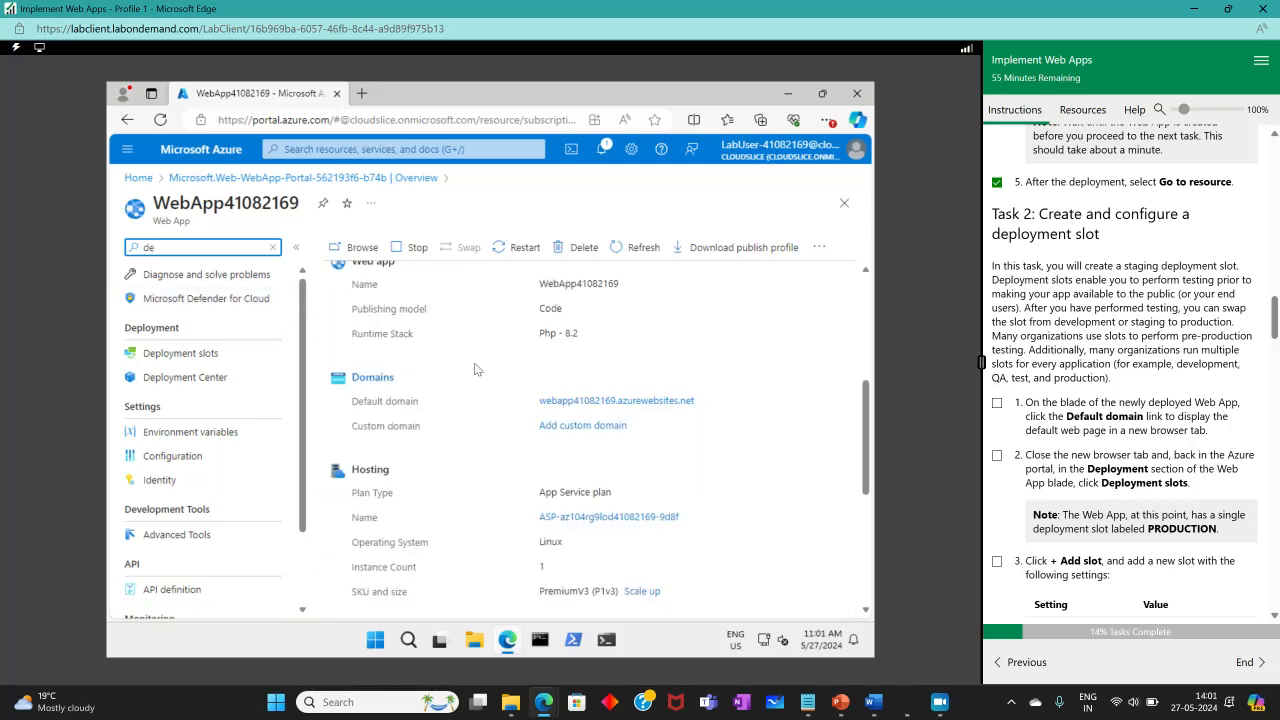
scroll(476, 369, up, 1)
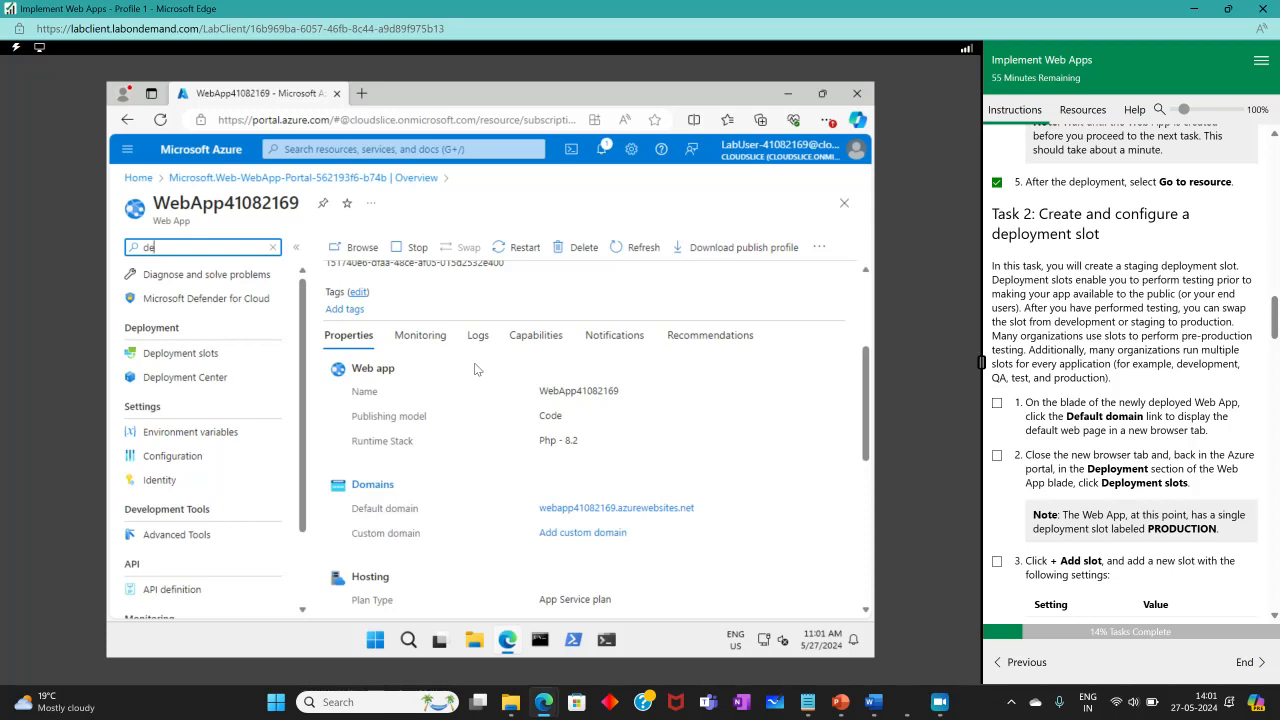
scroll(476, 369, up, 1)
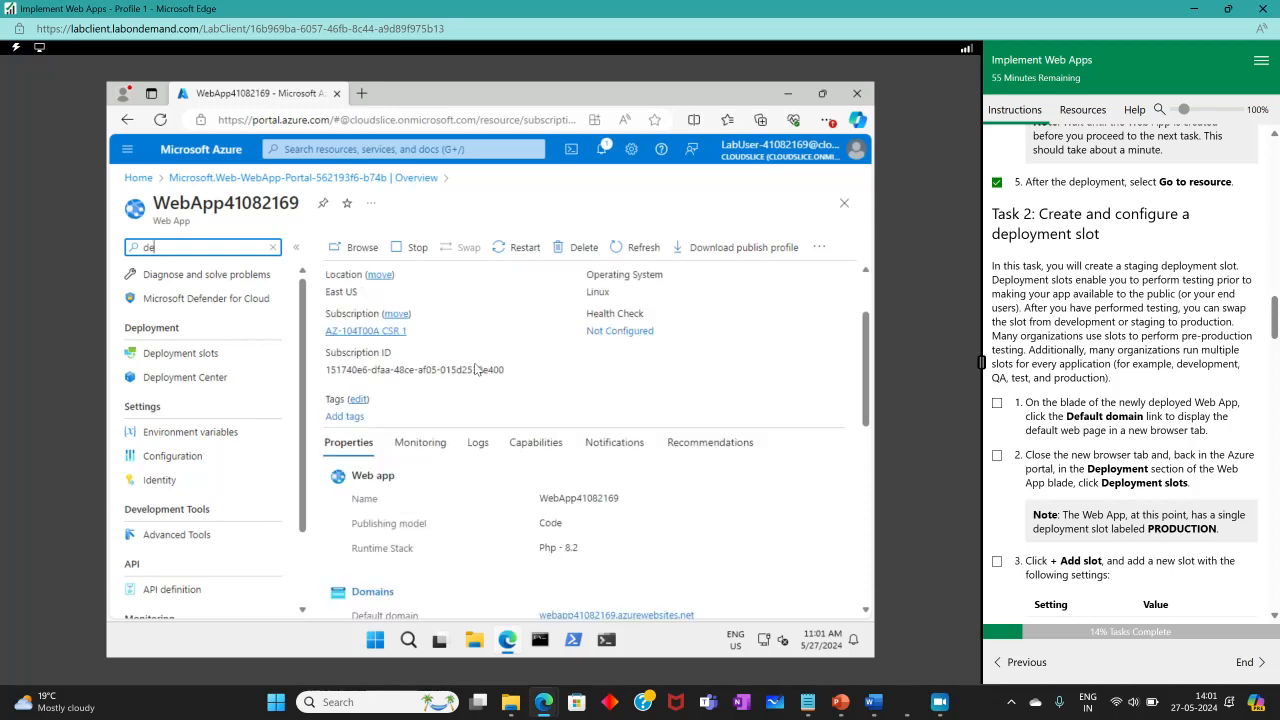
click(355, 250)
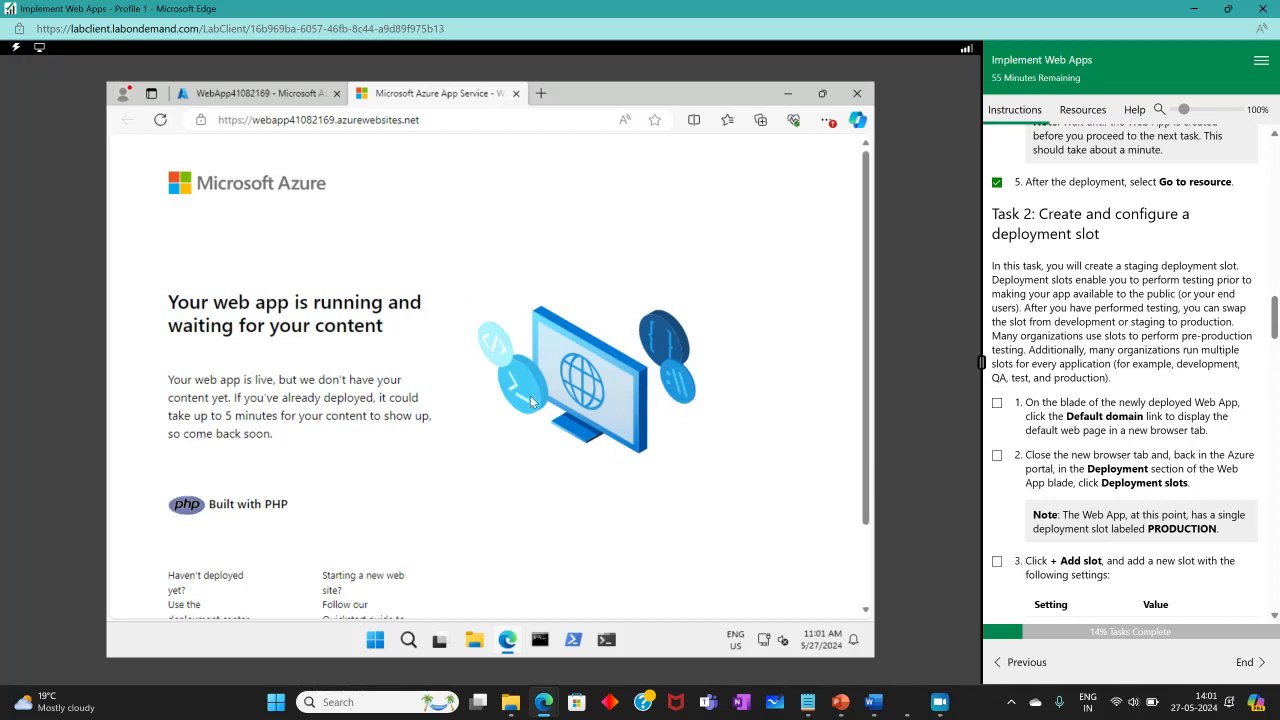
Return to the portal, tick off the browse instruction, and close the default web page tab.
click(288, 95)
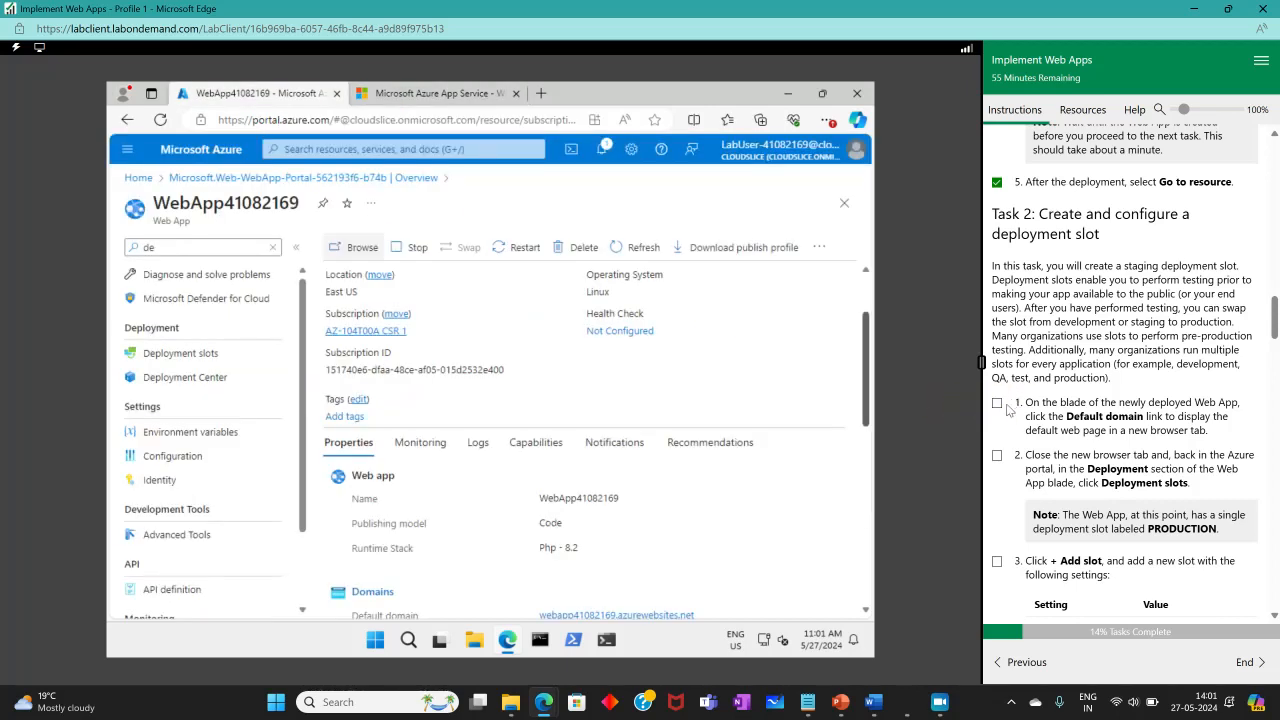
click(997, 404)
scroll(1178, 455, down, 3)
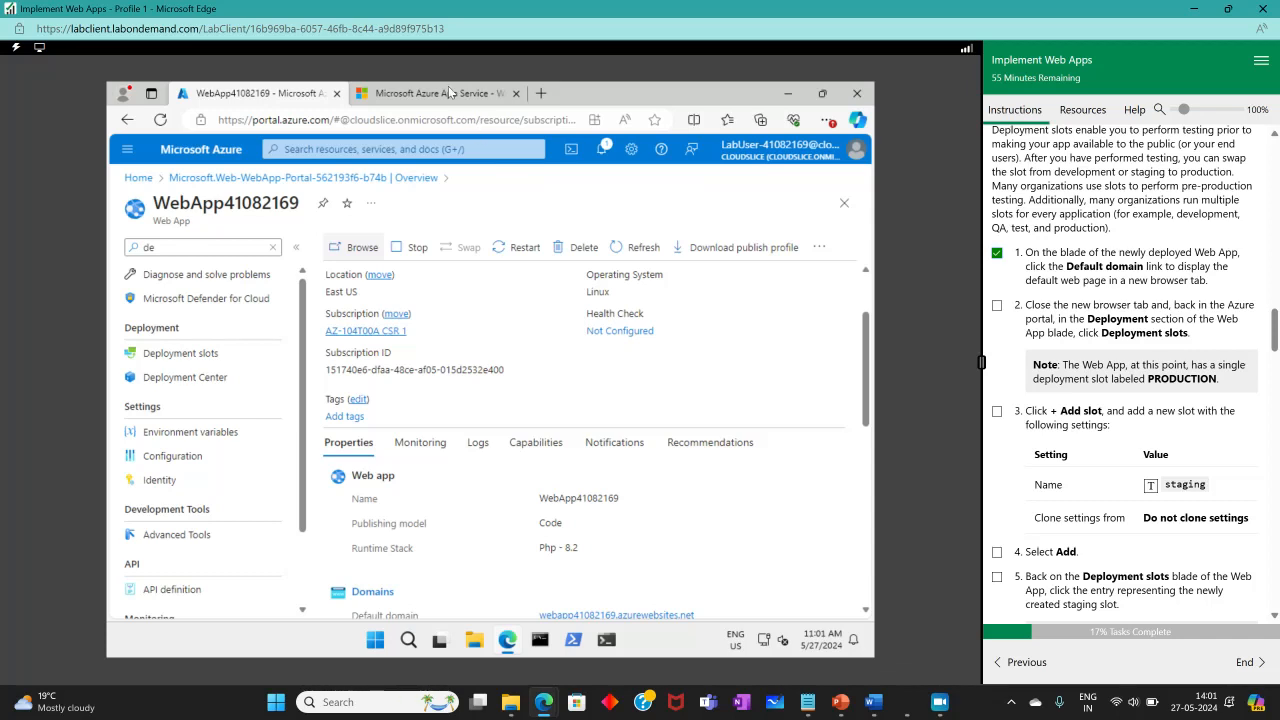
click(510, 93)
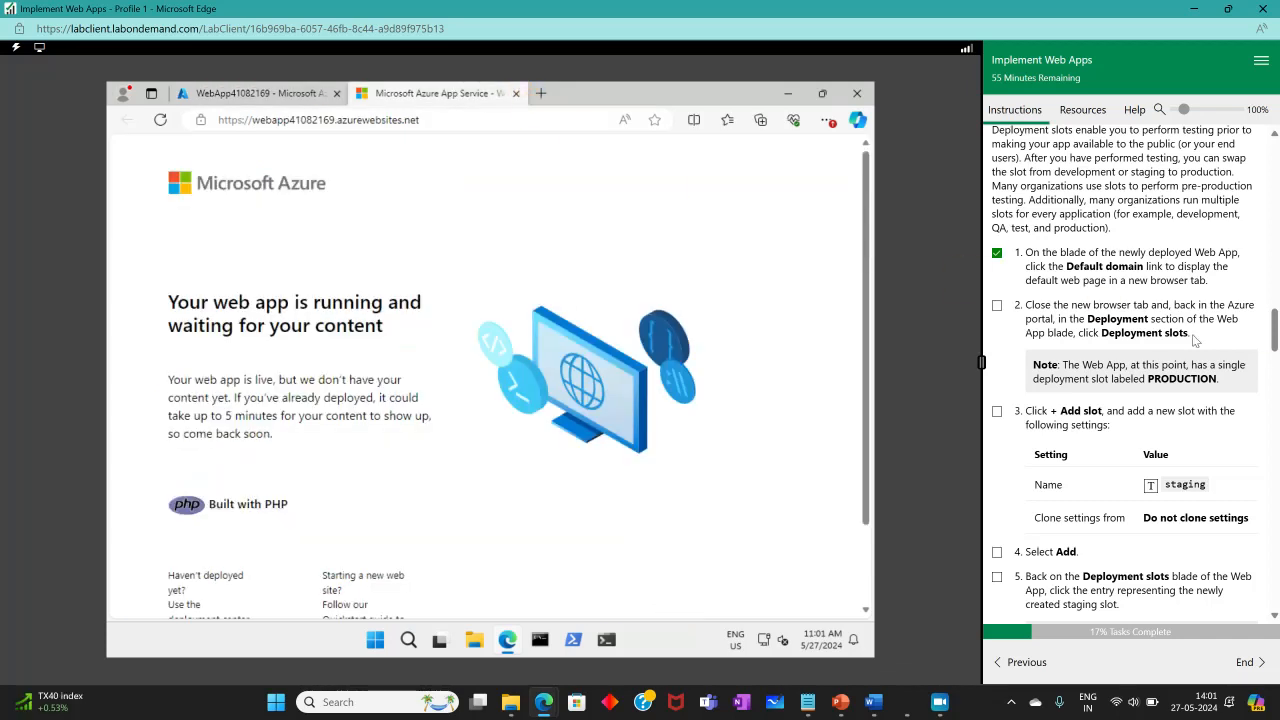
click(515, 93)
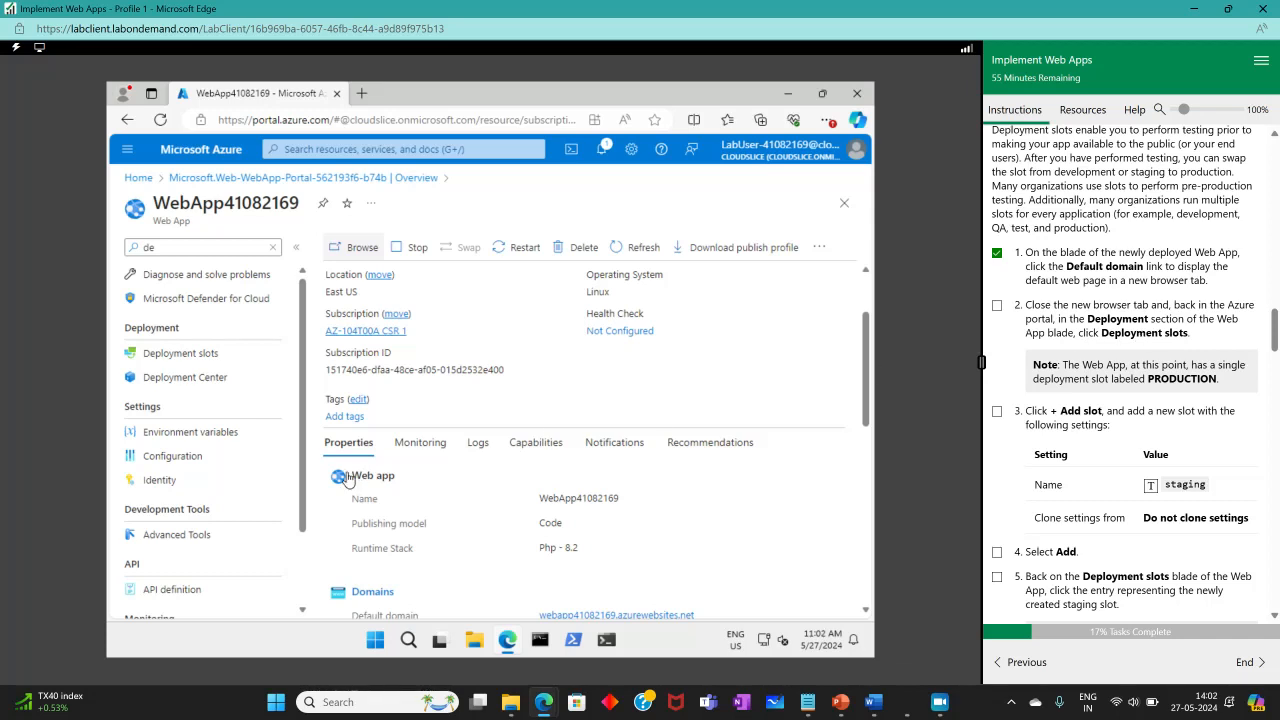
Clear the menu filter, open the web app's Deployment slots, and tick off that instruction.
click(272, 247)
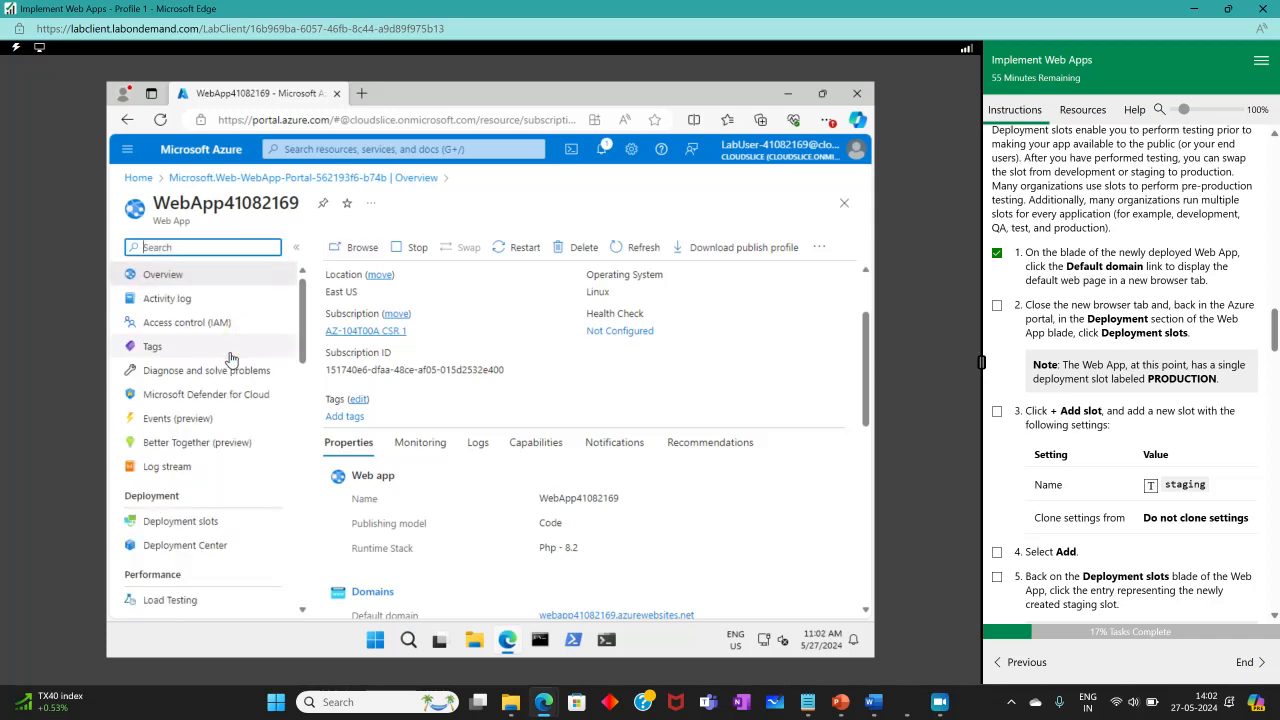
click(200, 521)
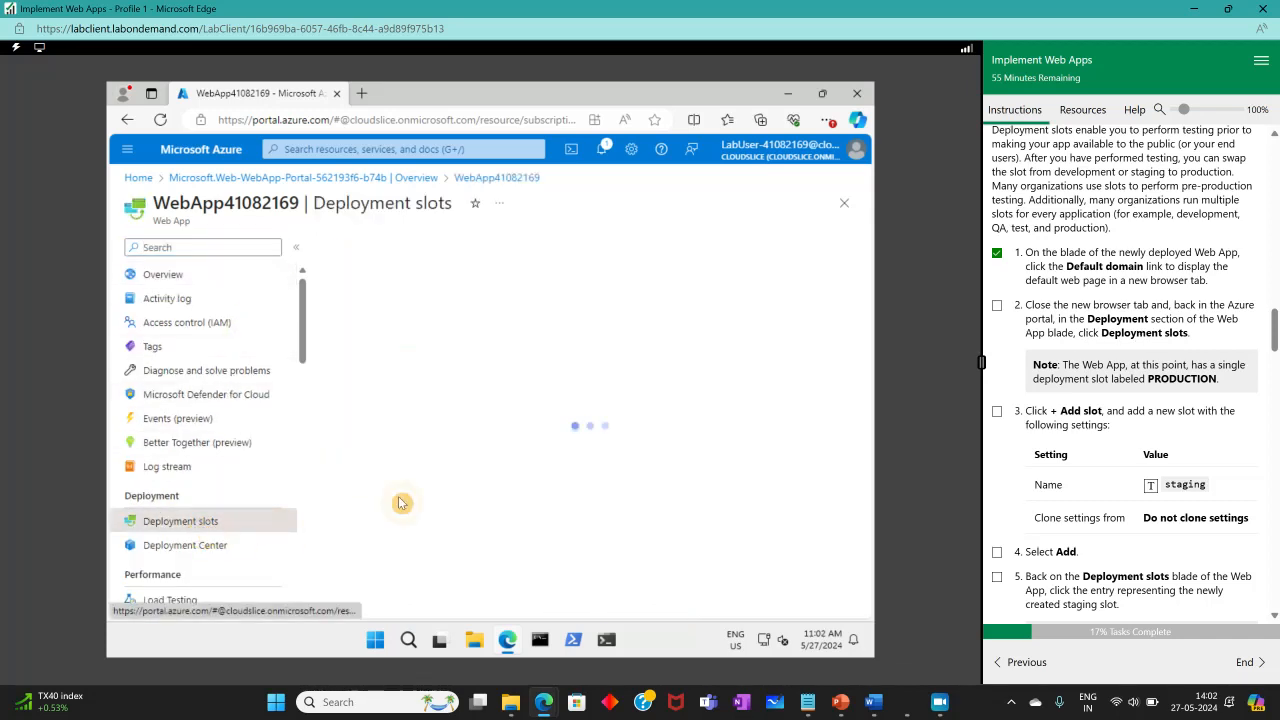
click(998, 307)
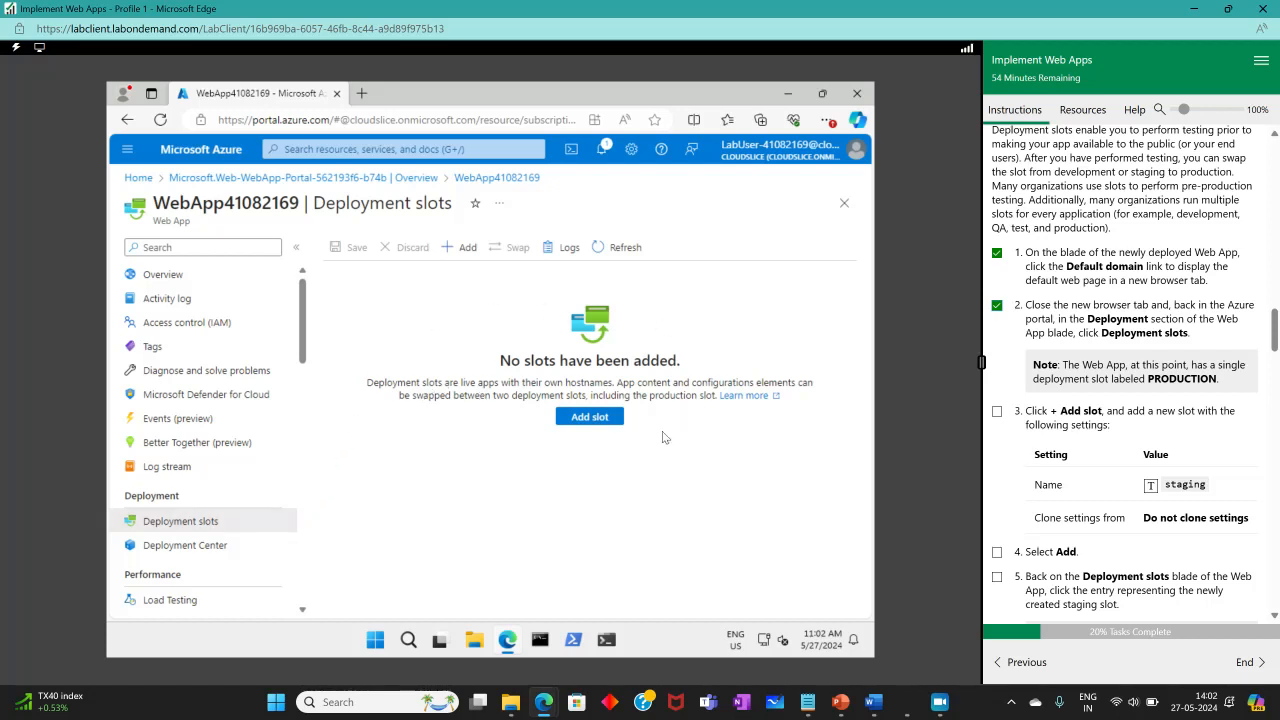
Add a deployment slot named staging without cloning settings, ticking off the corresponding instructions.
click(578, 418)
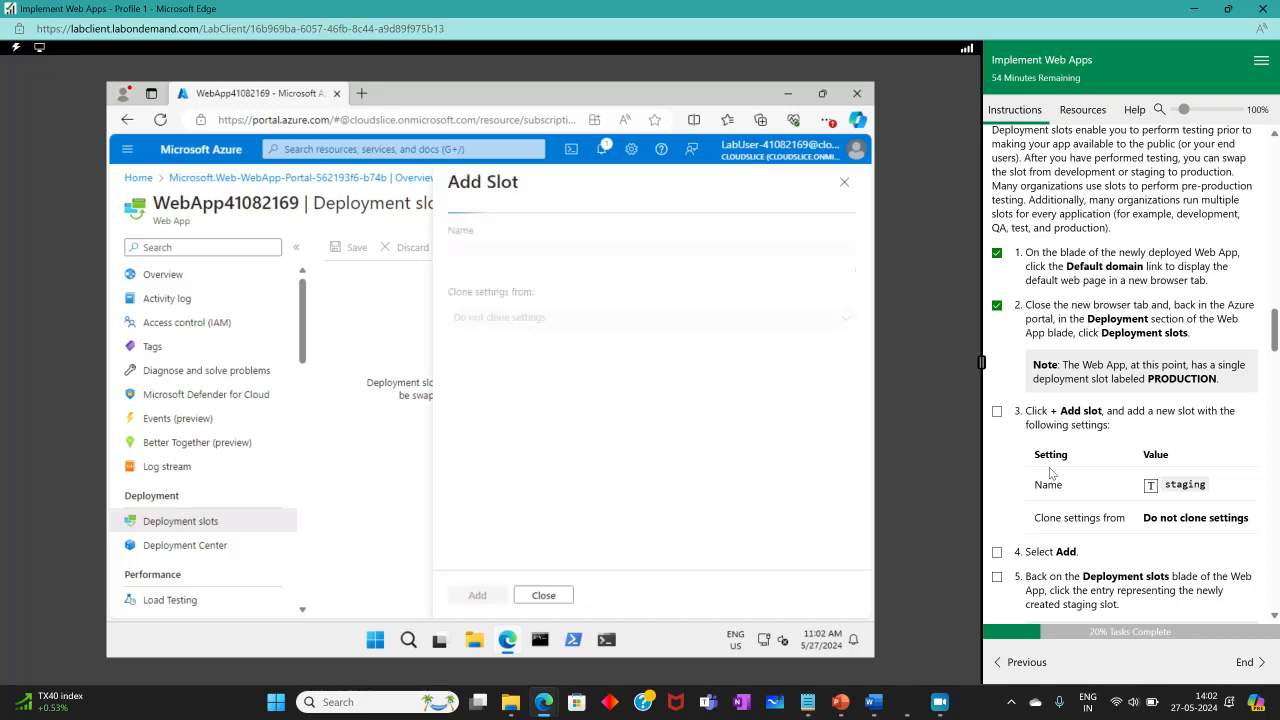
click(525, 251)
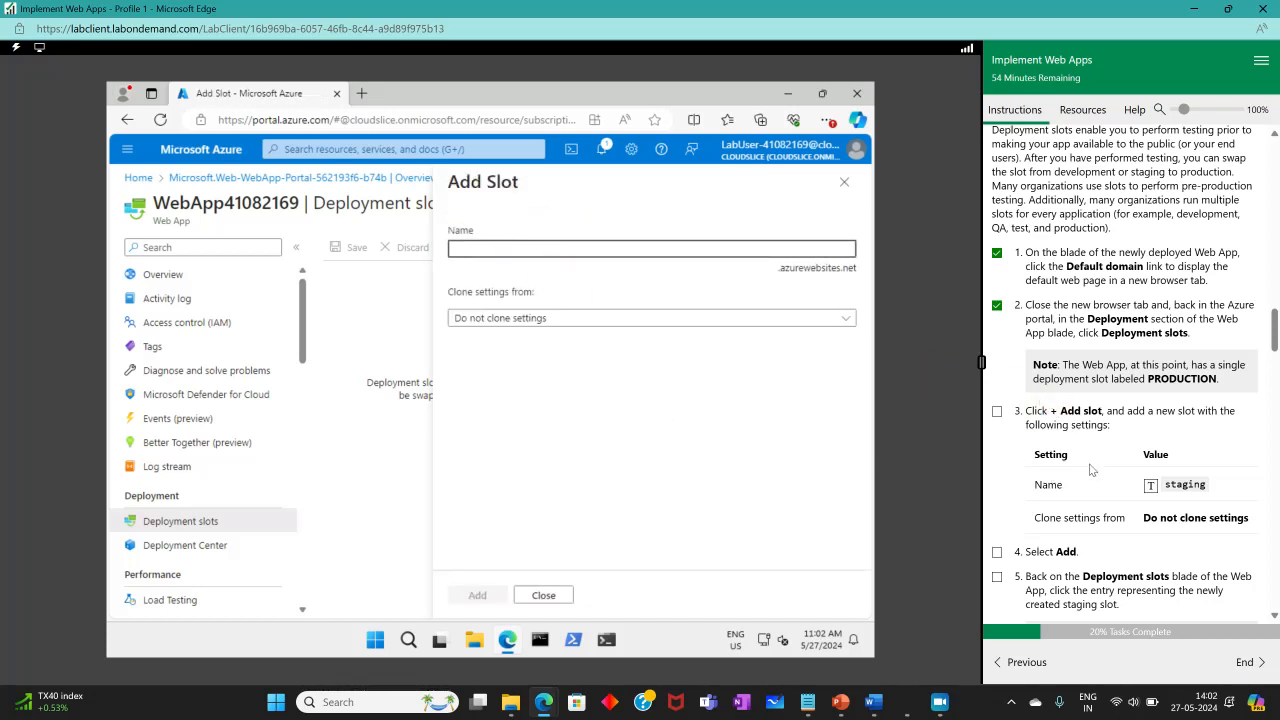
click(1150, 486)
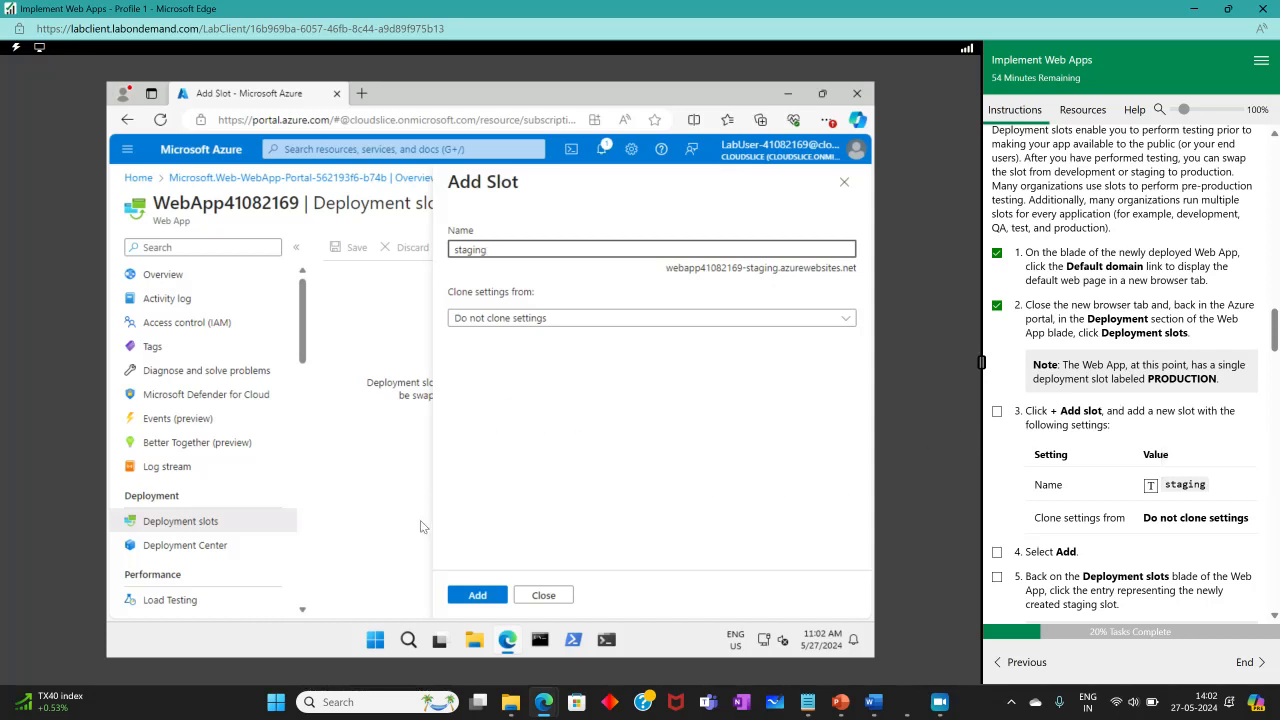
click(472, 596)
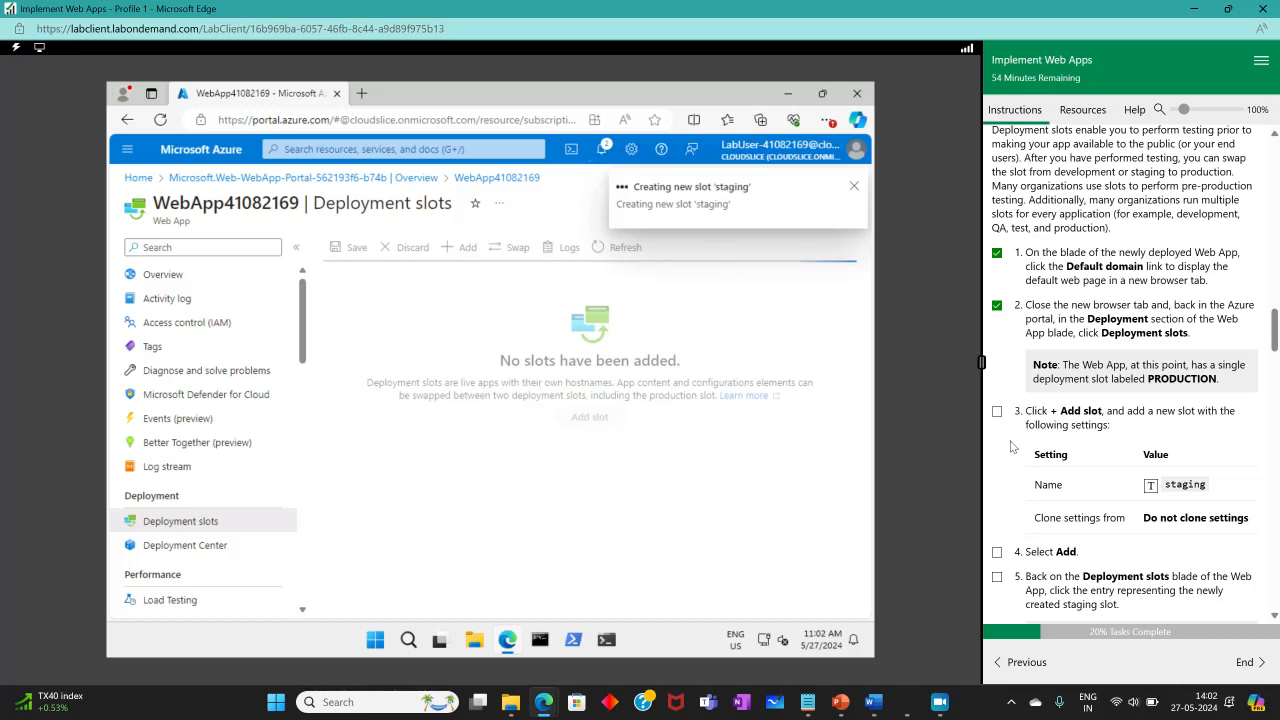
click(996, 411)
scroll(1151, 485, down, 2)
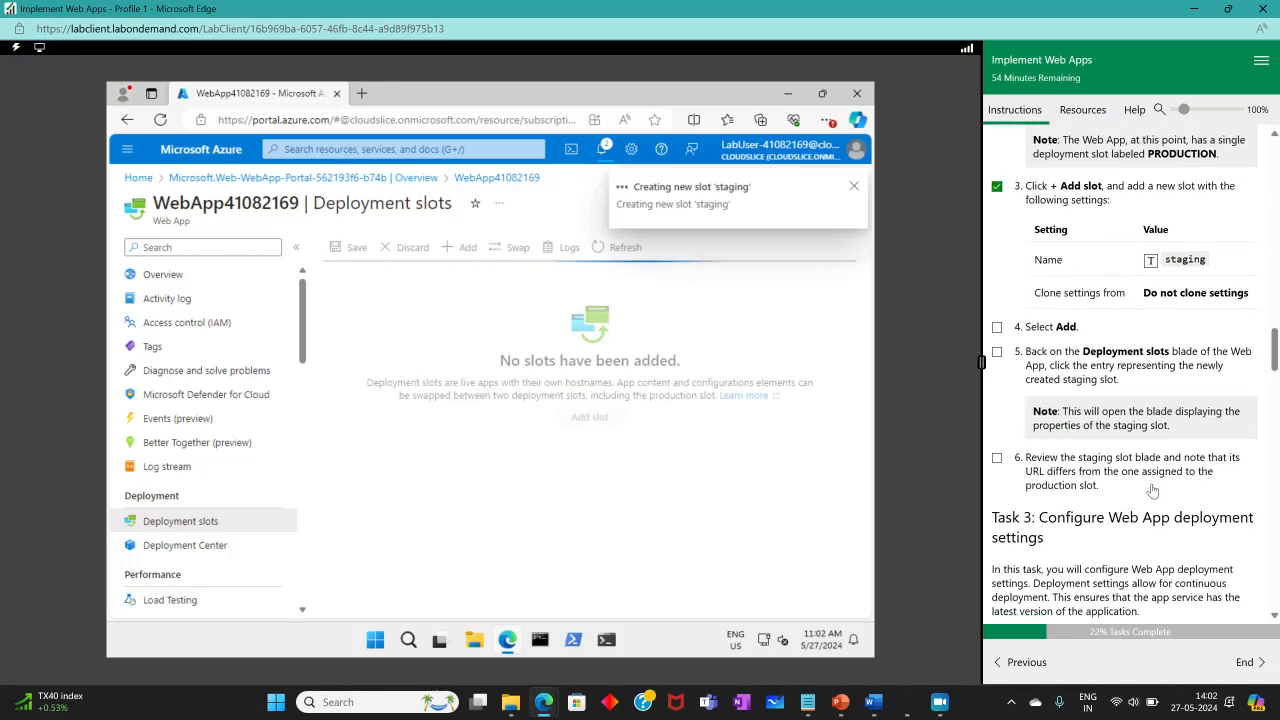
click(997, 327)
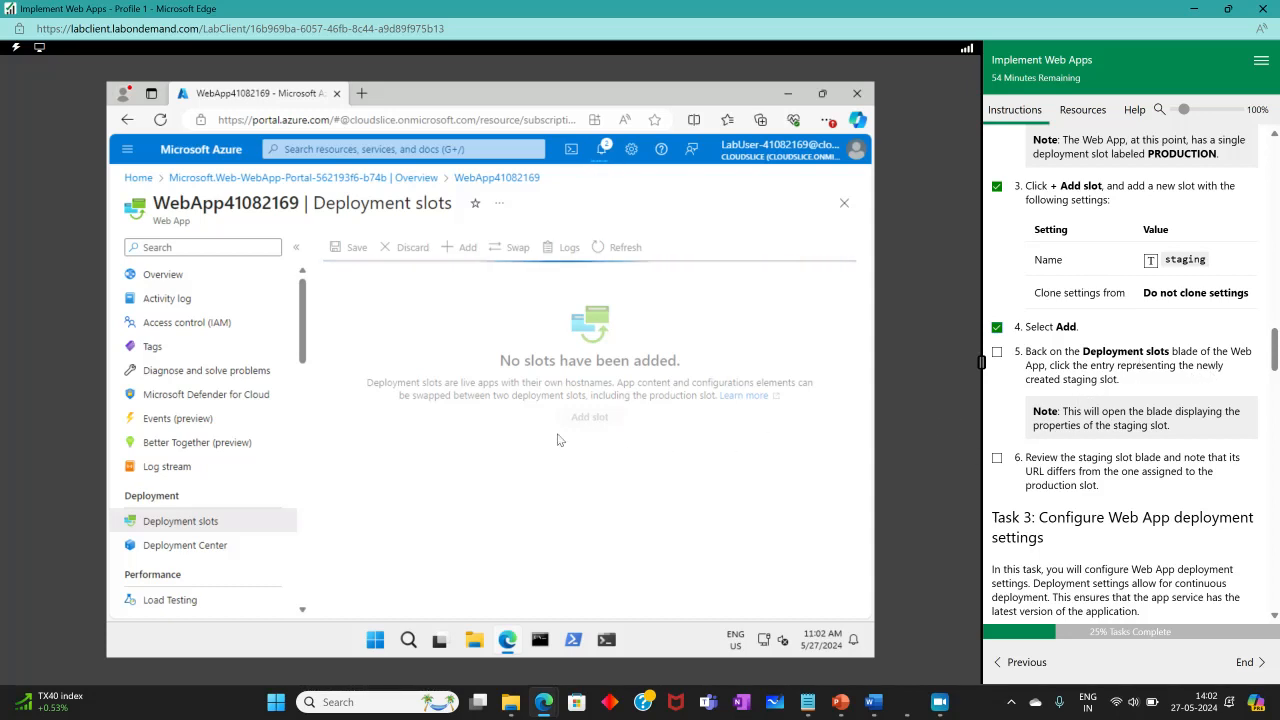
click(938, 703)
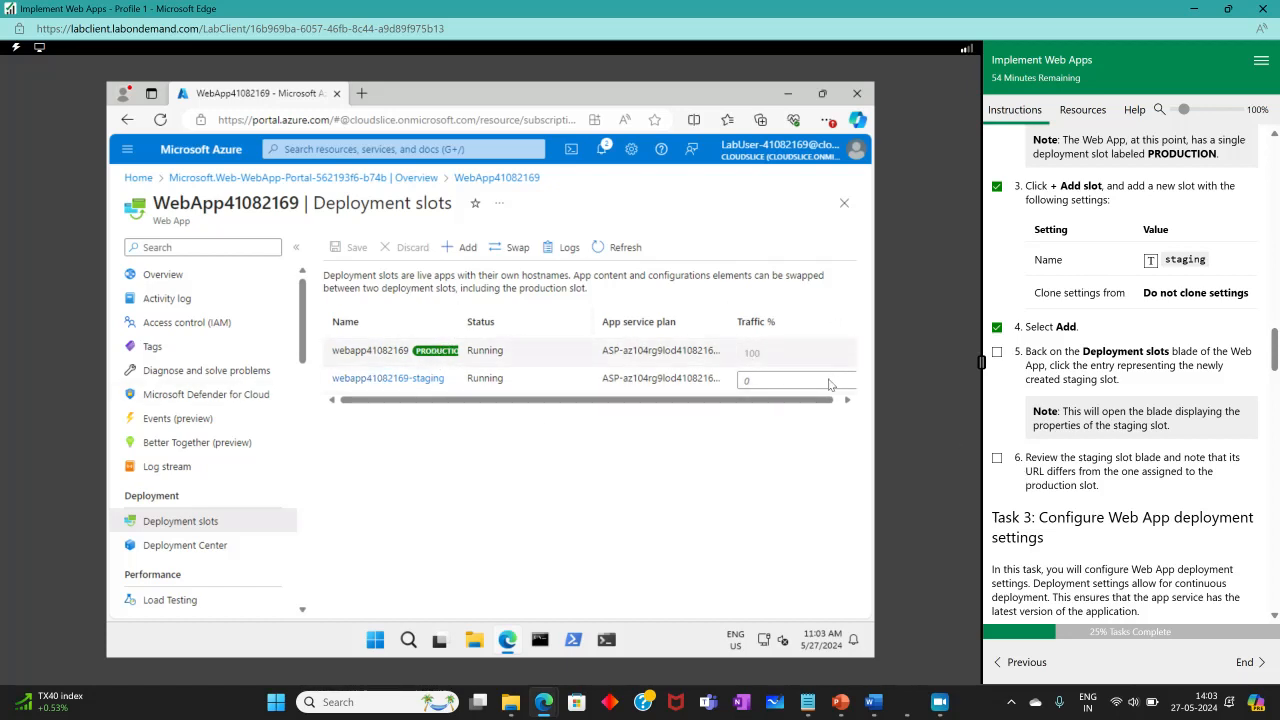
Open the staging slot and browse its URL in a new tab to compare it with production.
click(997, 458)
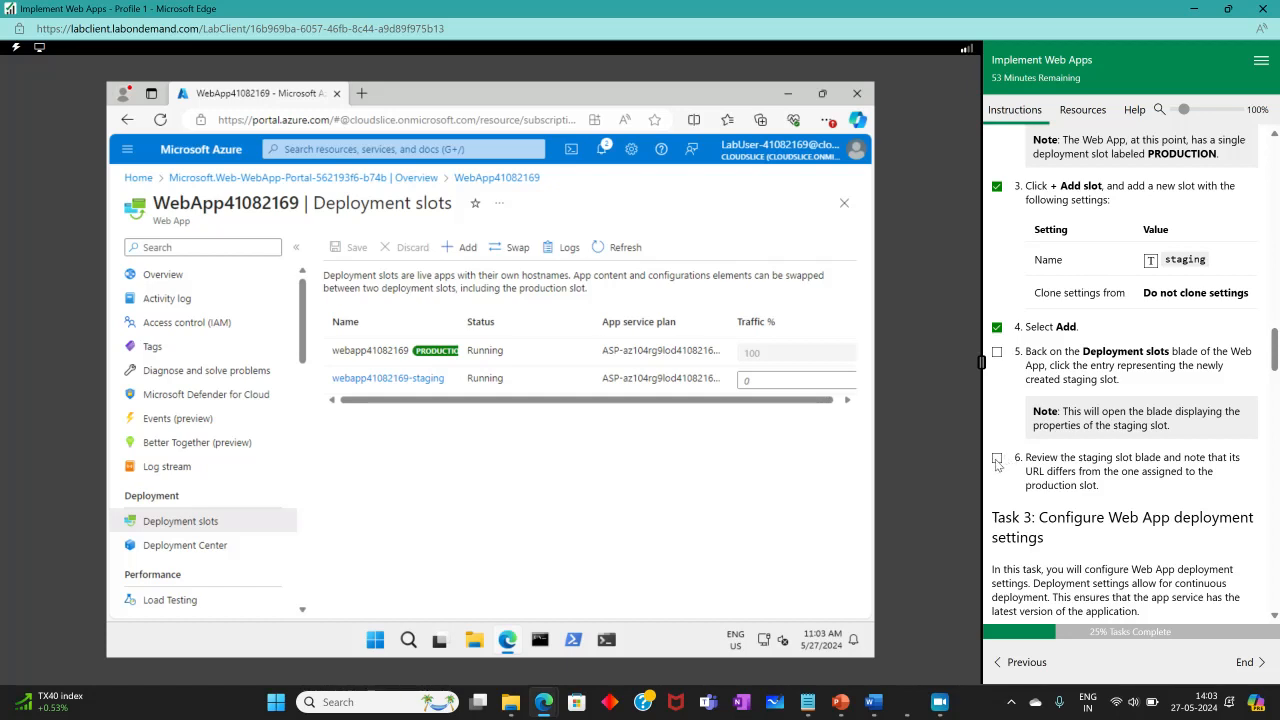
click(383, 380)
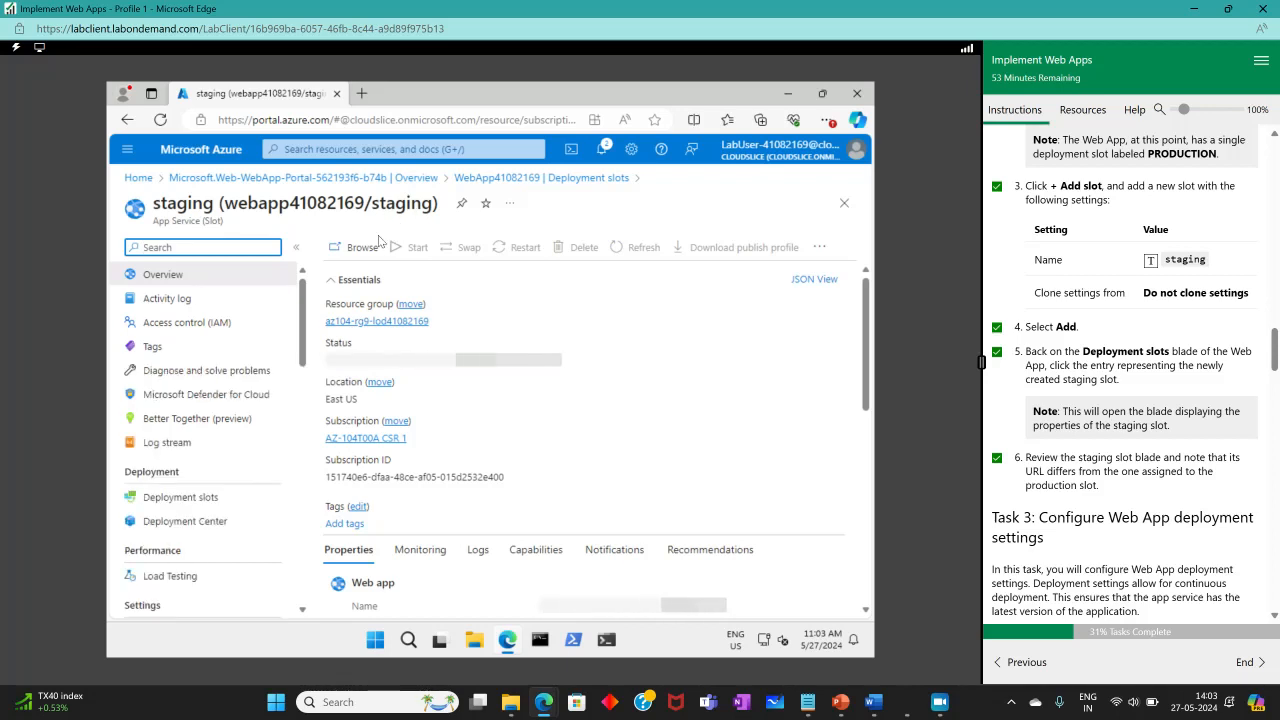
click(355, 252)
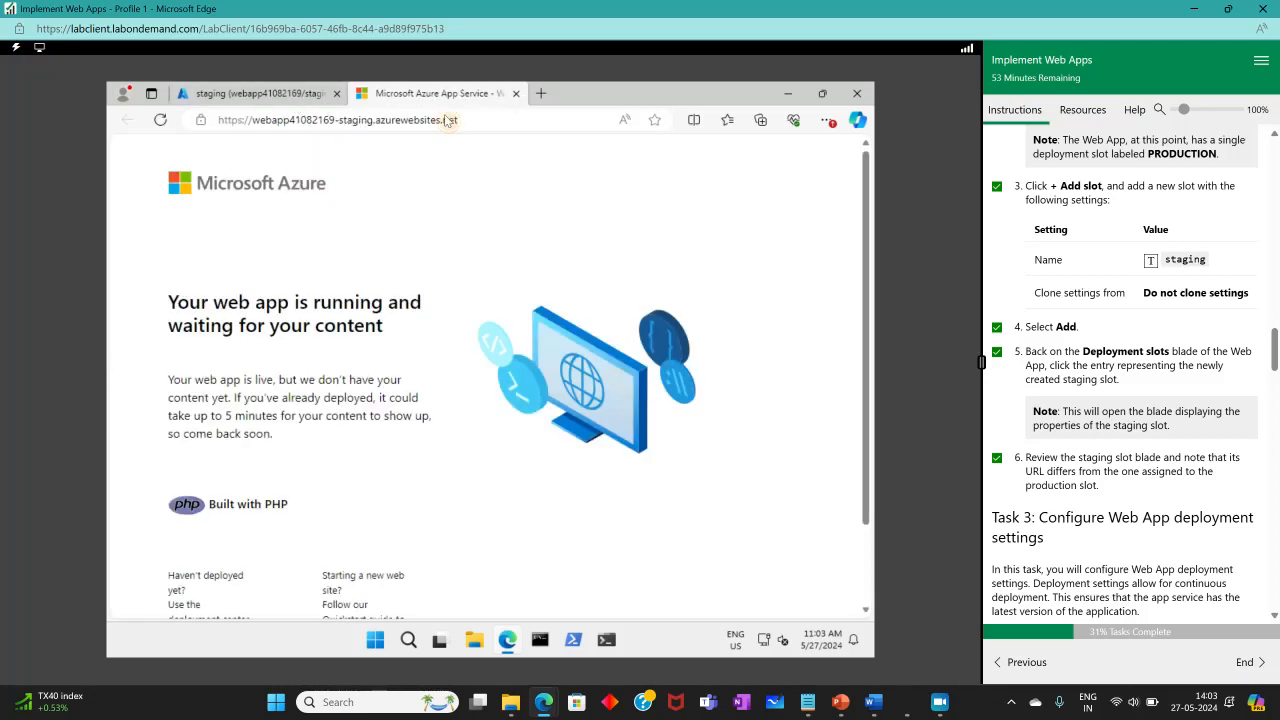
drag(458, 120, 222, 120)
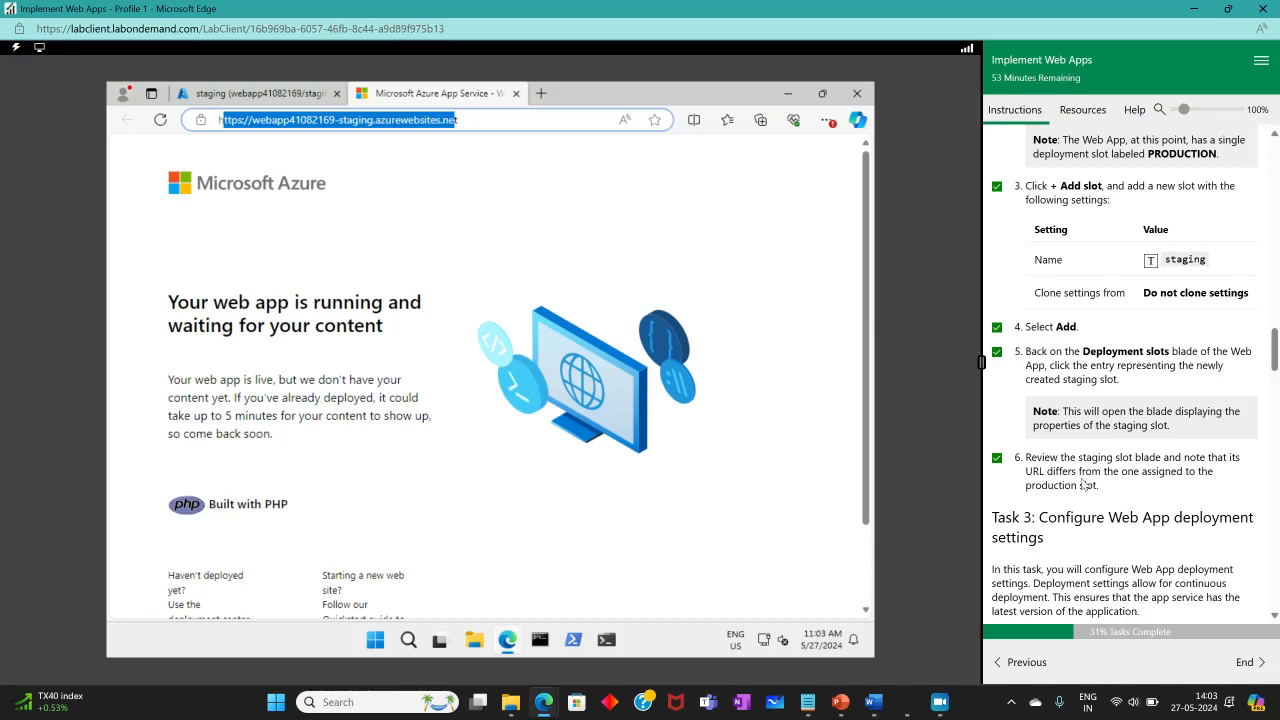
Close the staging page tab and return to the web app's Deployment slots via the deployment page.
drag(1033, 470, 1077, 471)
click(516, 96)
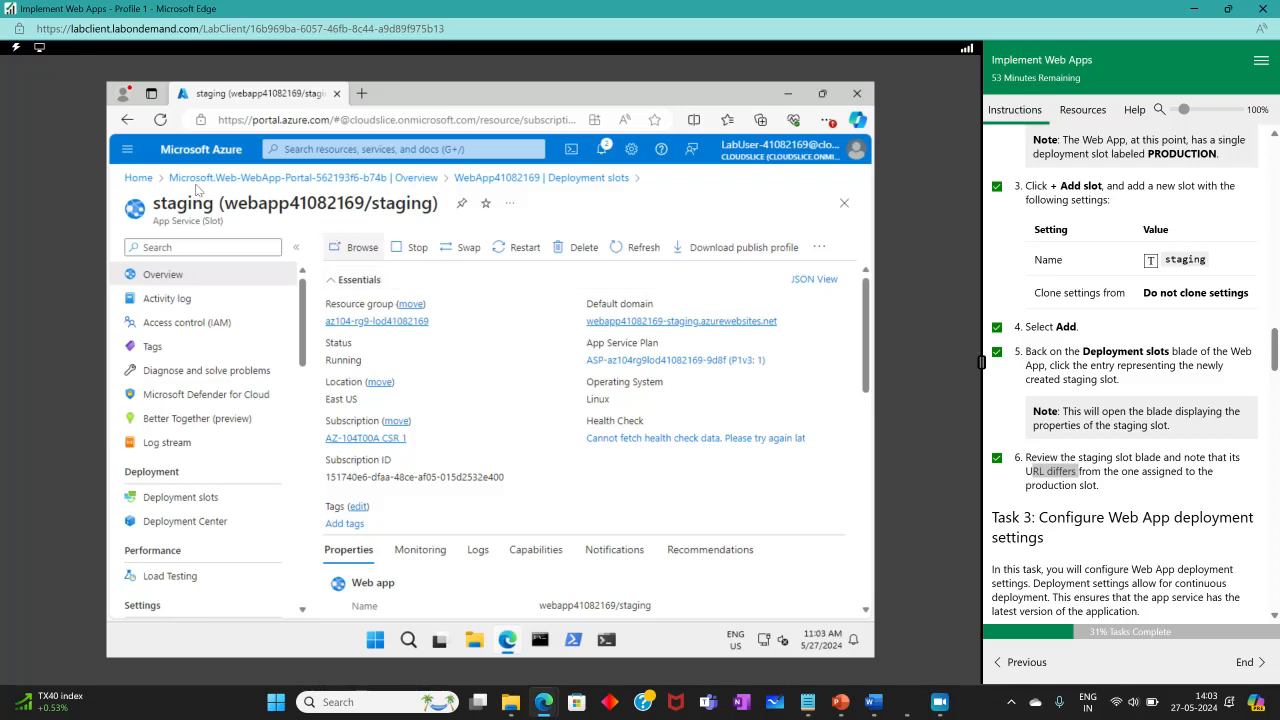
click(370, 182)
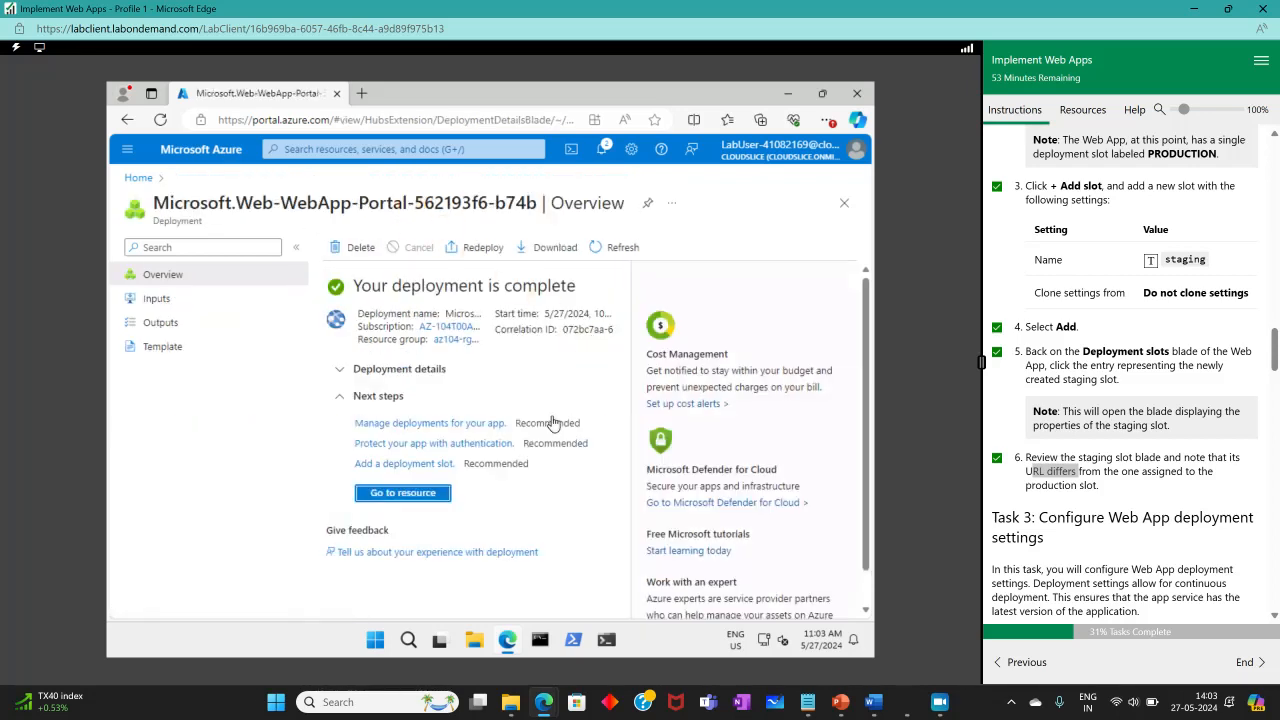
click(410, 493)
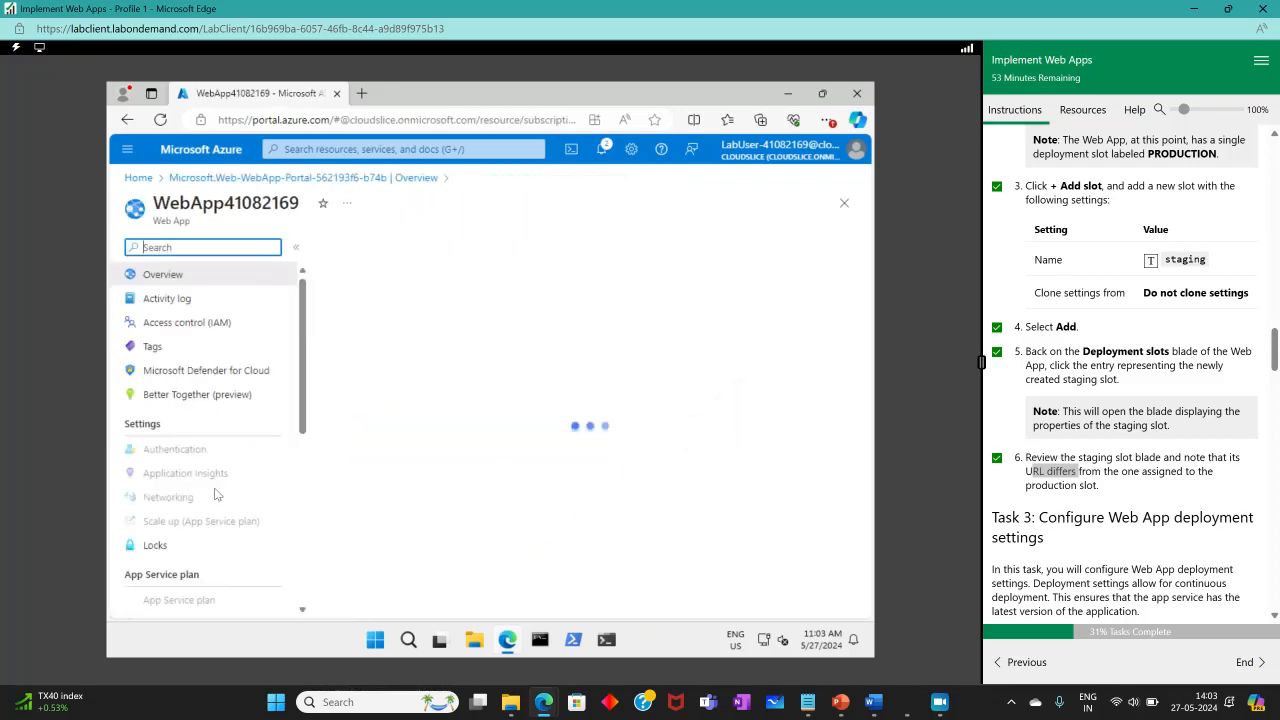
click(180, 521)
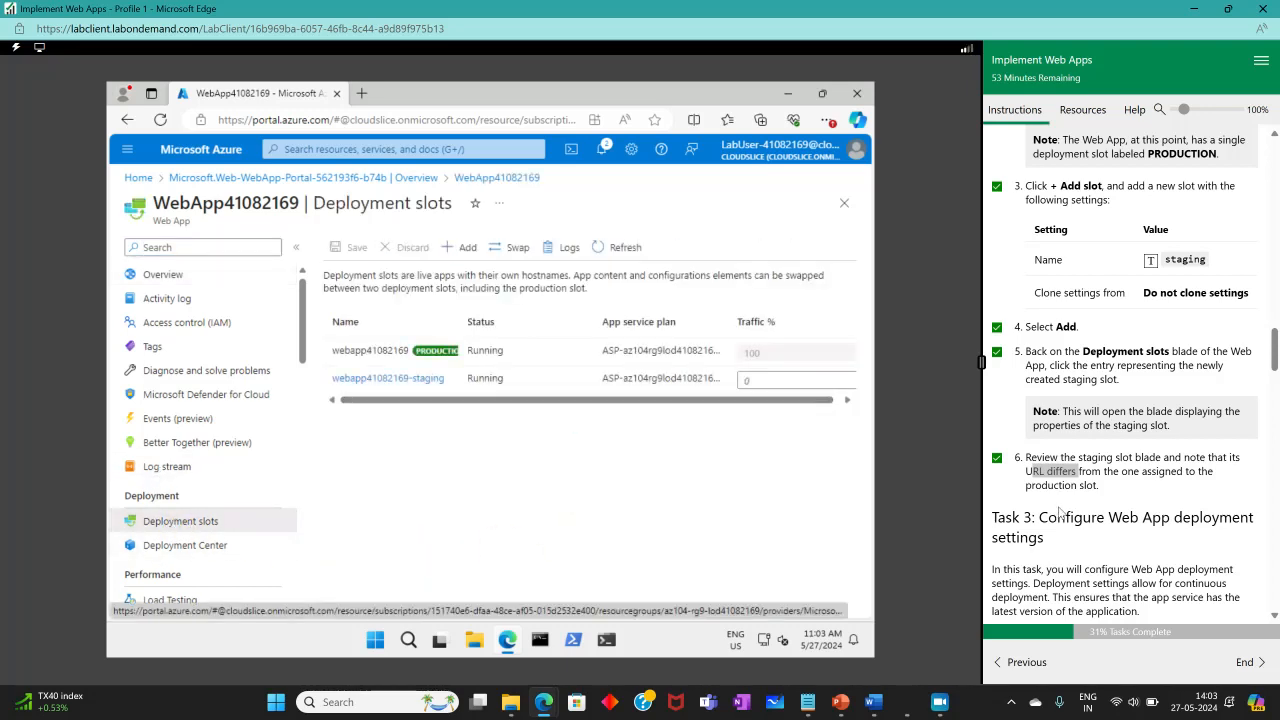
Read the Task 3 deployment settings instructions and scroll through the web app's menu.
scroll(1058, 513, down, 2)
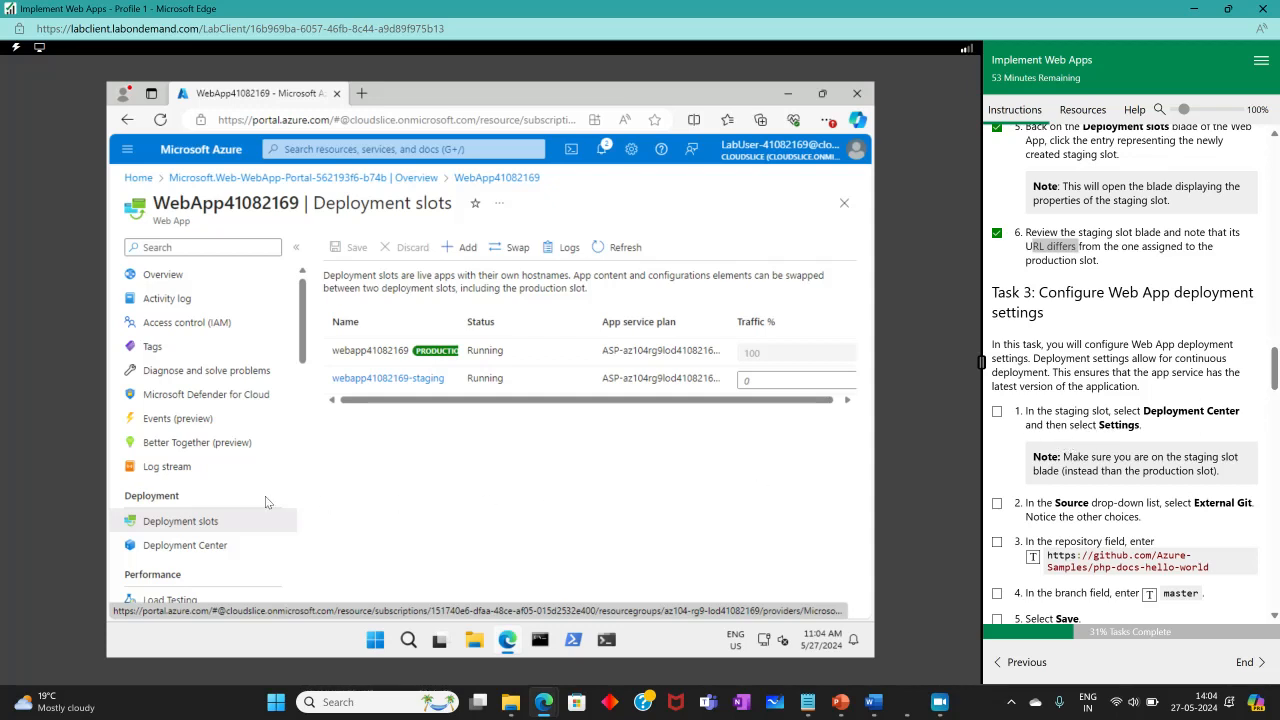
scroll(265, 496, down, 5)
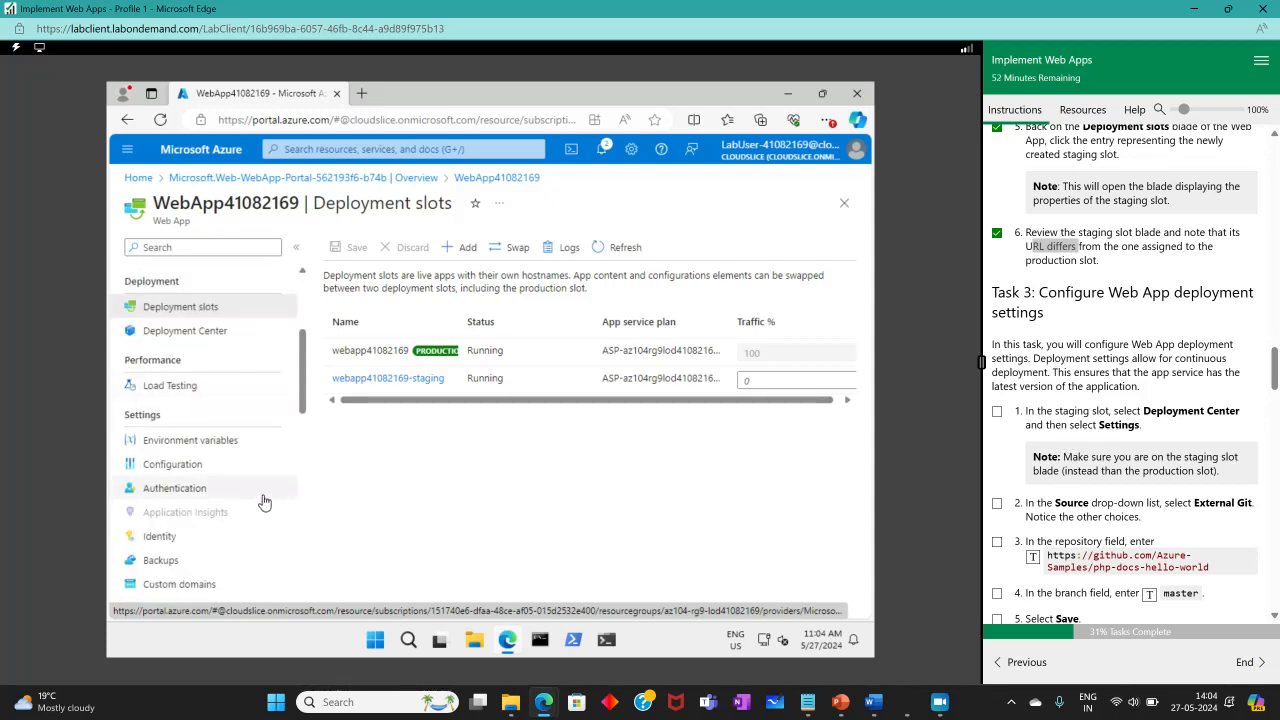
scroll(229, 493, down, 3)
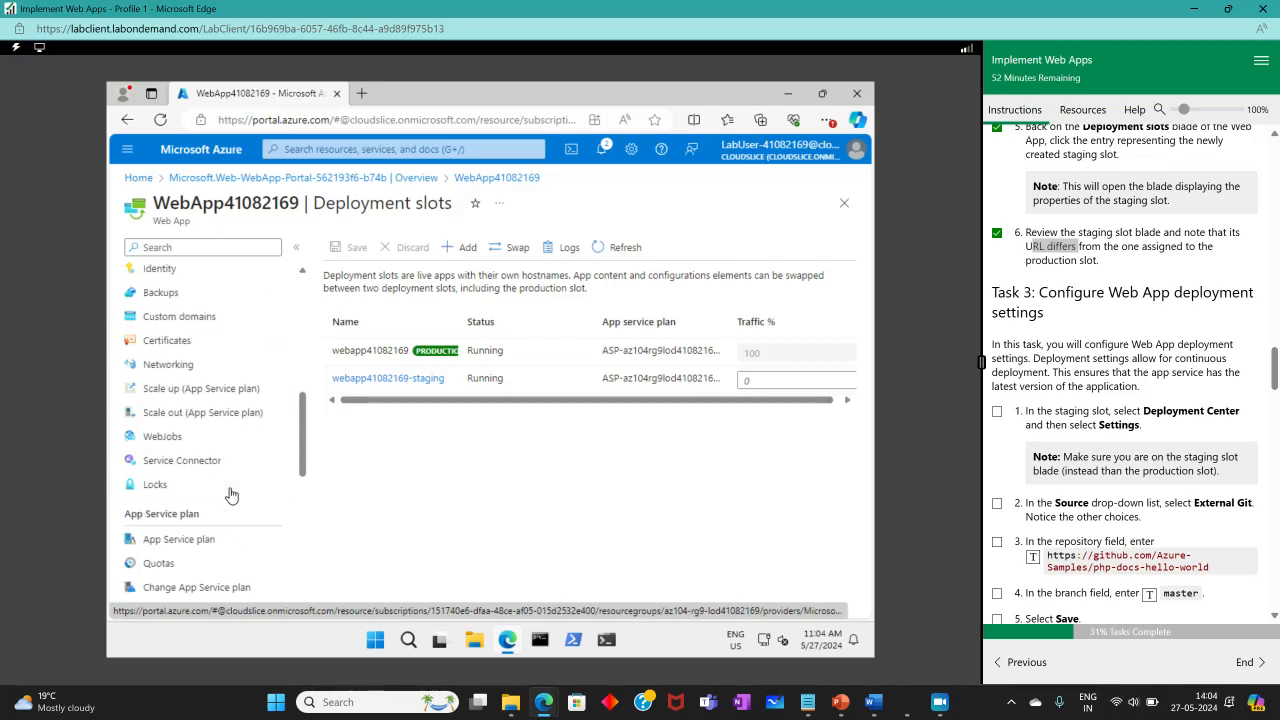
scroll(231, 496, down, 5)
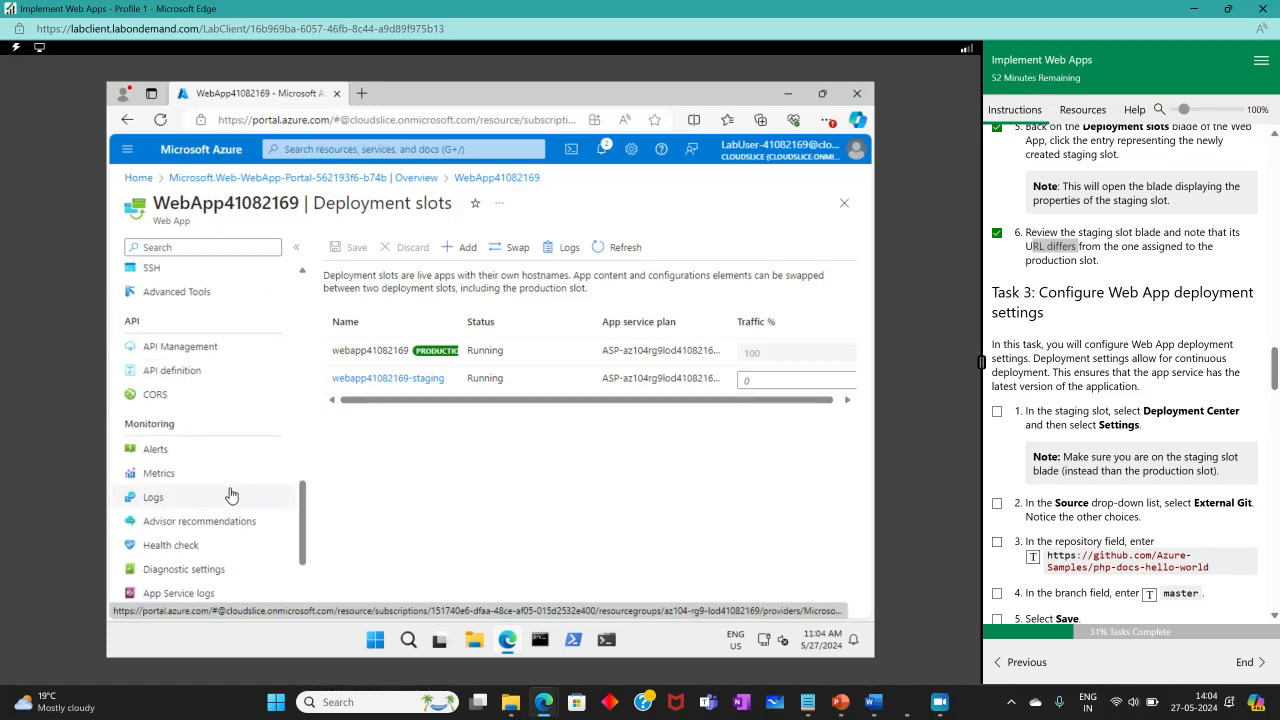
scroll(231, 496, up, 8)
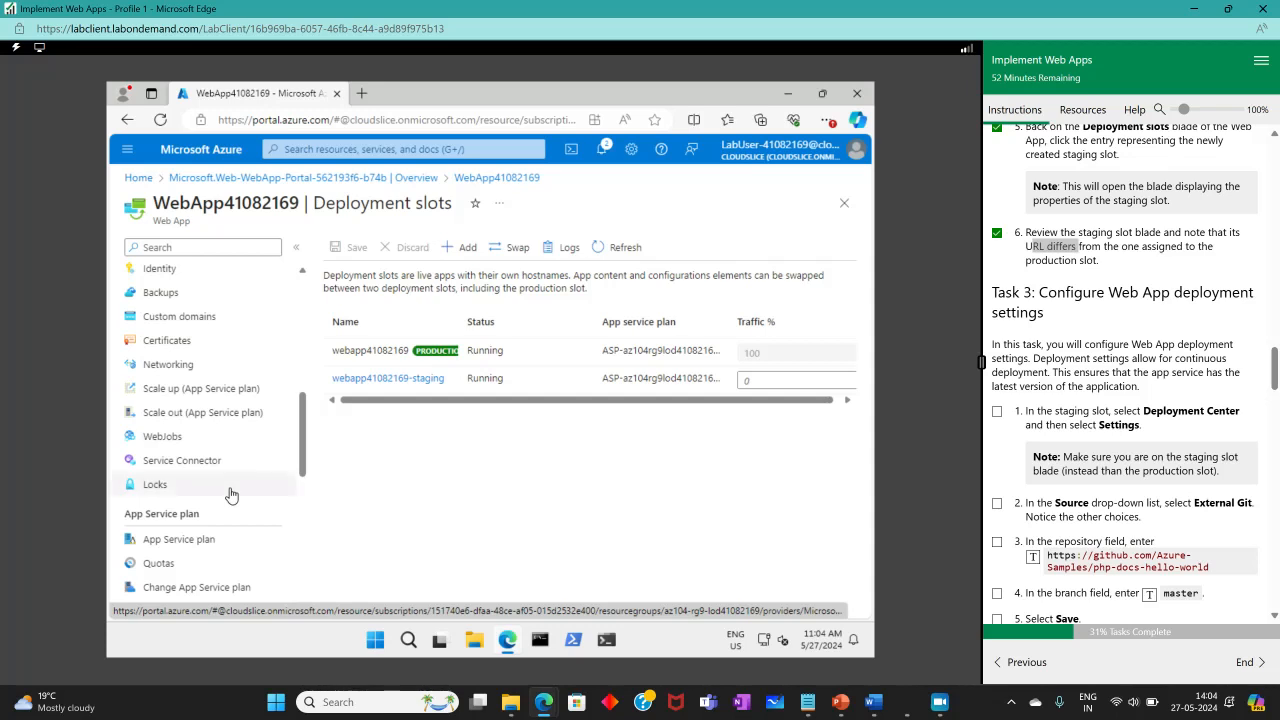
Open the staging slot's Deployment Center settings and tick off the first Task 3 instruction.
click(395, 379)
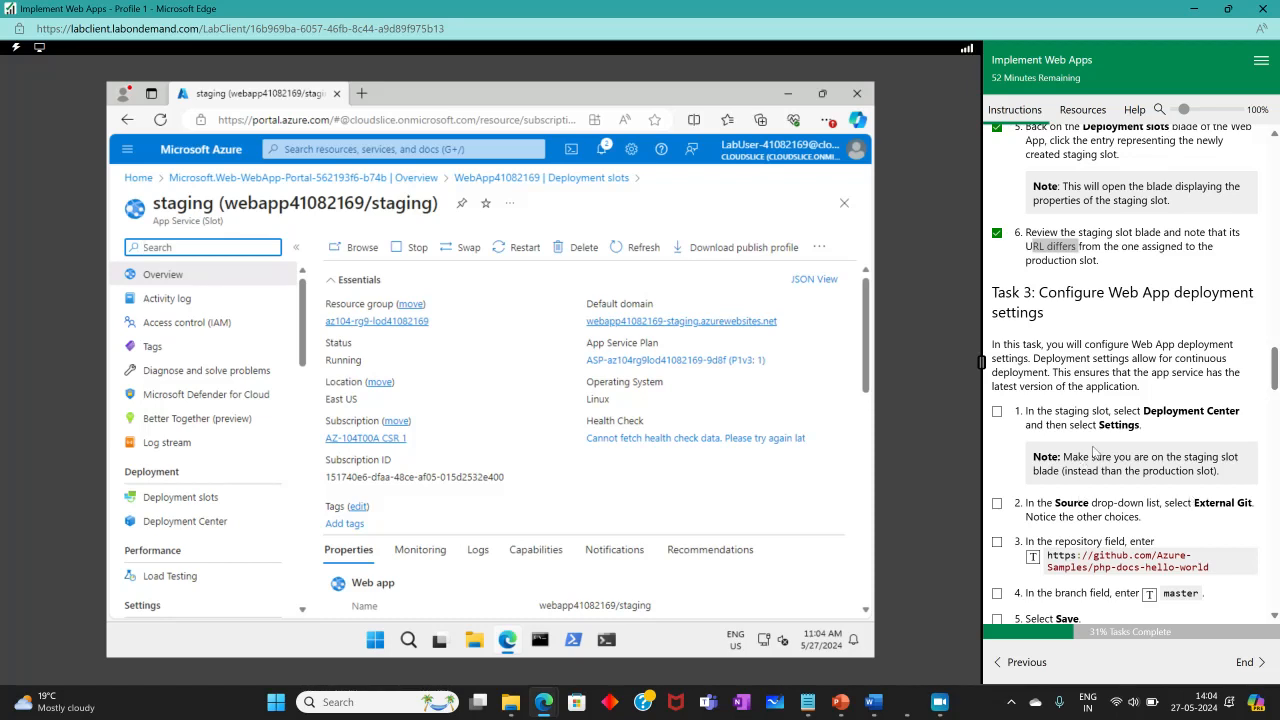
click(195, 521)
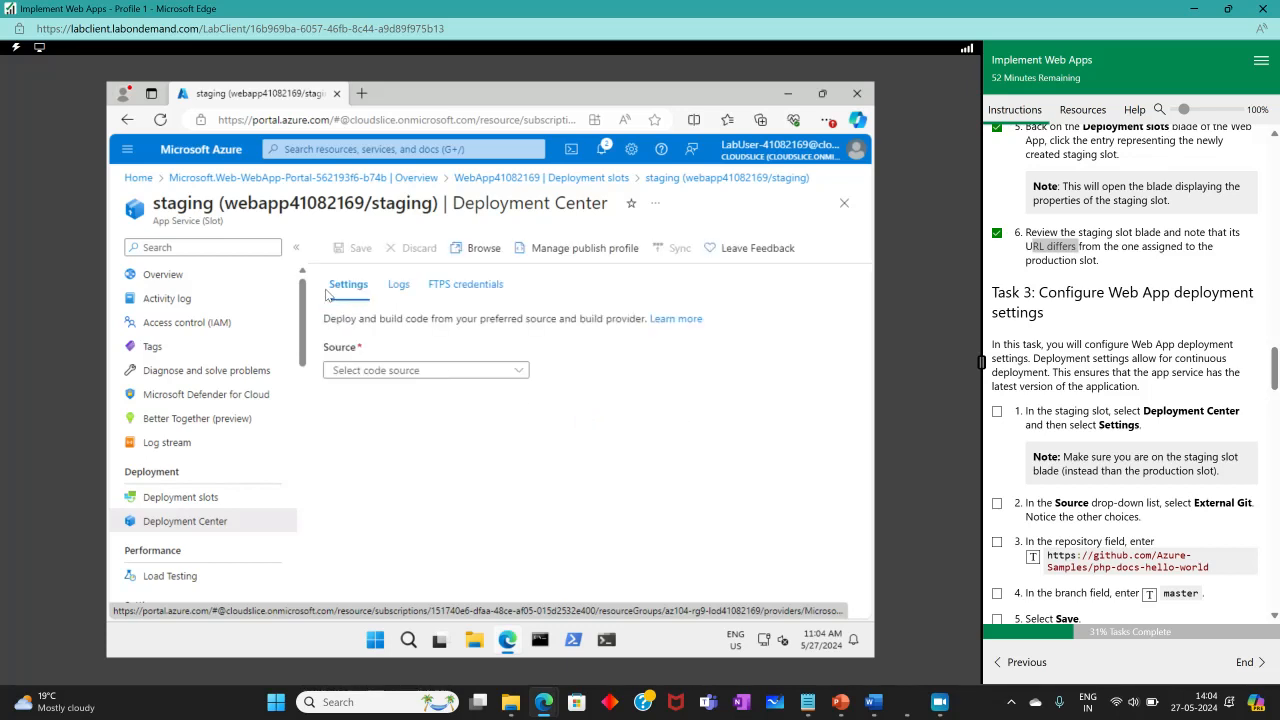
click(342, 290)
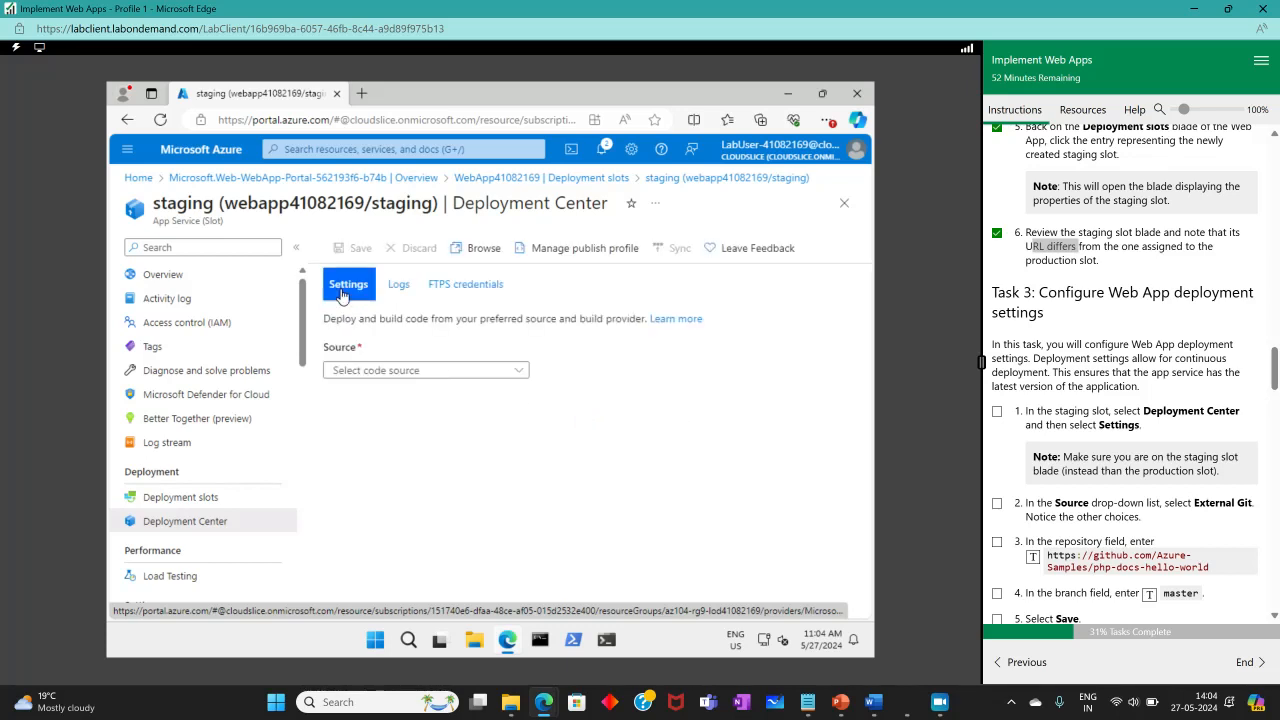
click(997, 411)
scroll(1040, 455, down, 1)
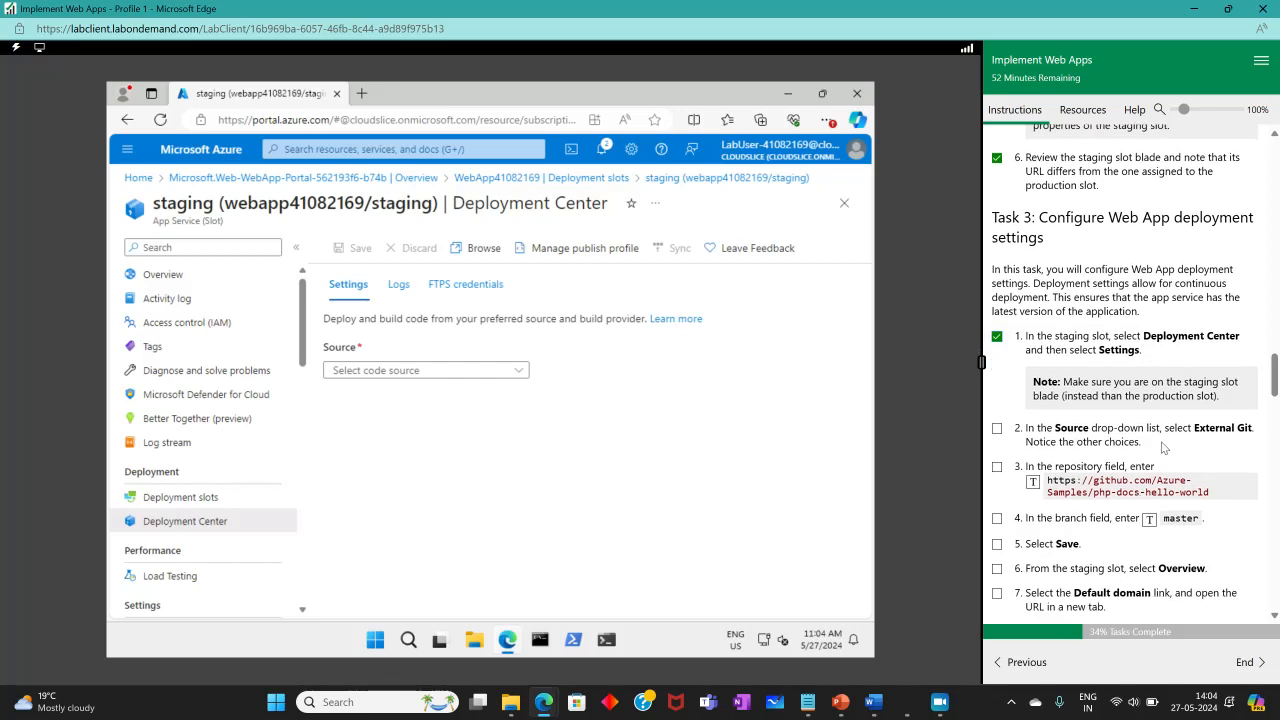
Set the staging slot's deployment source to External Git and tick off the corresponding instruction.
click(410, 372)
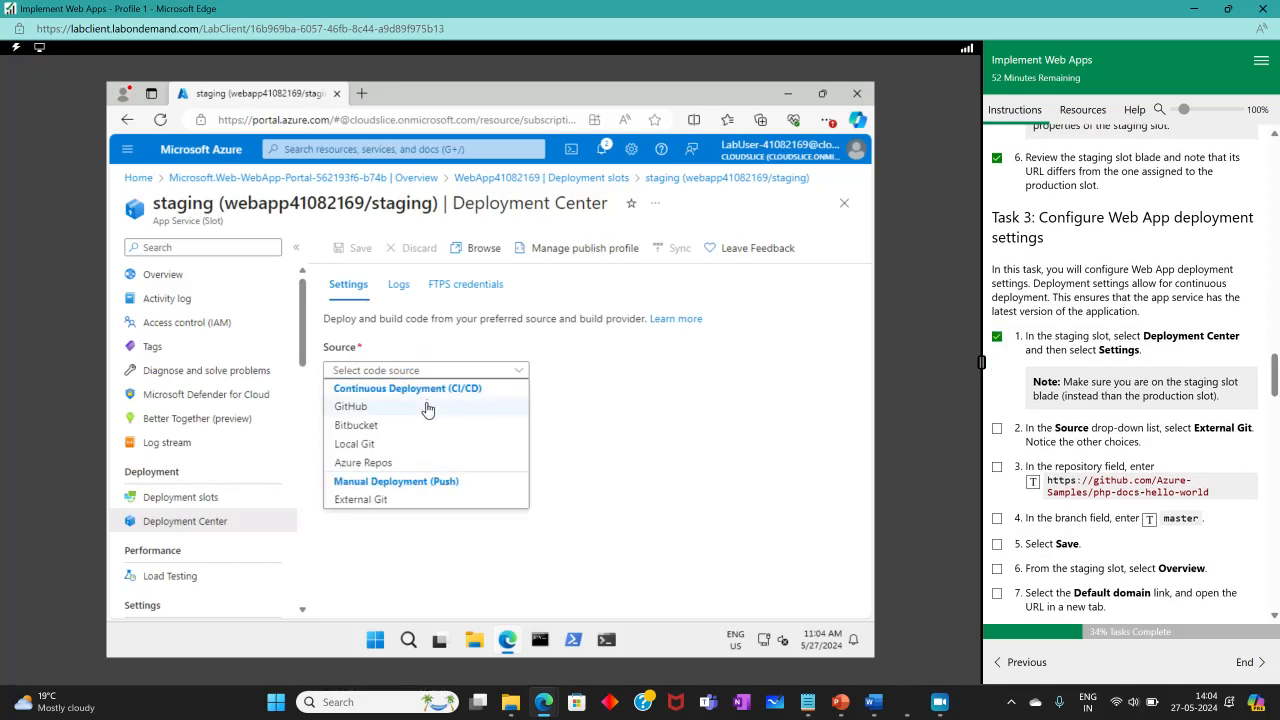
click(361, 499)
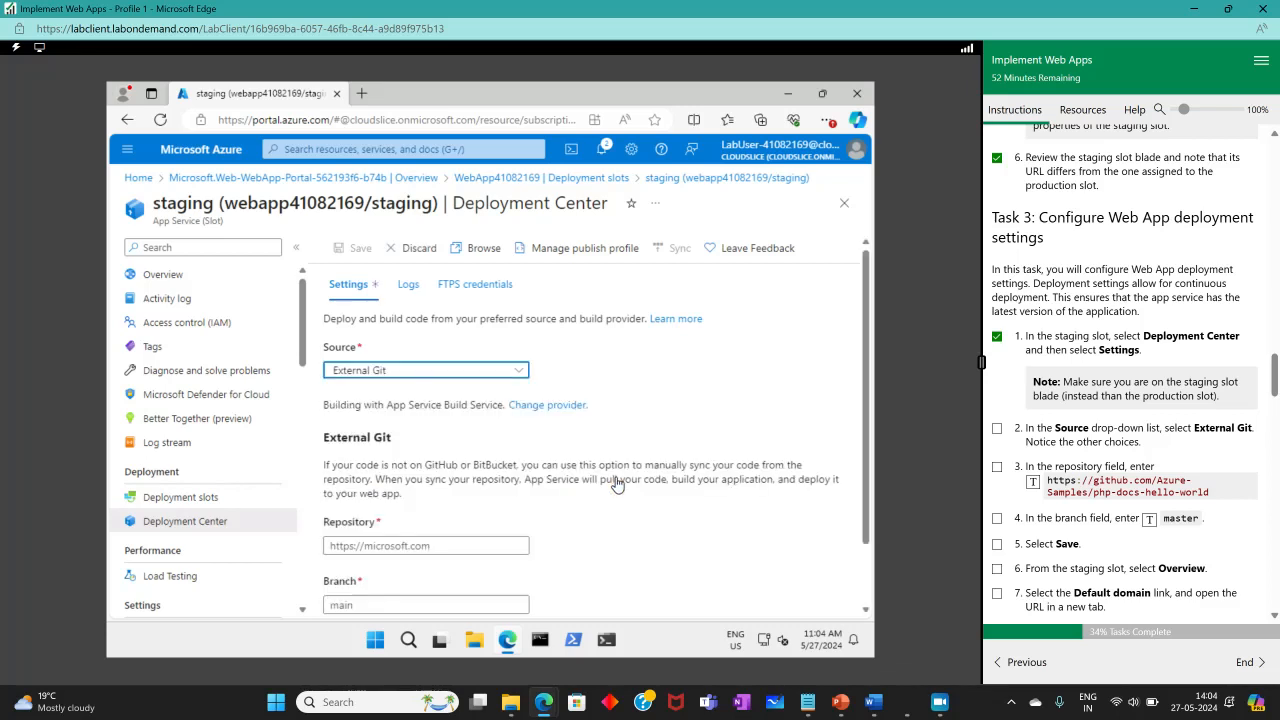
click(997, 429)
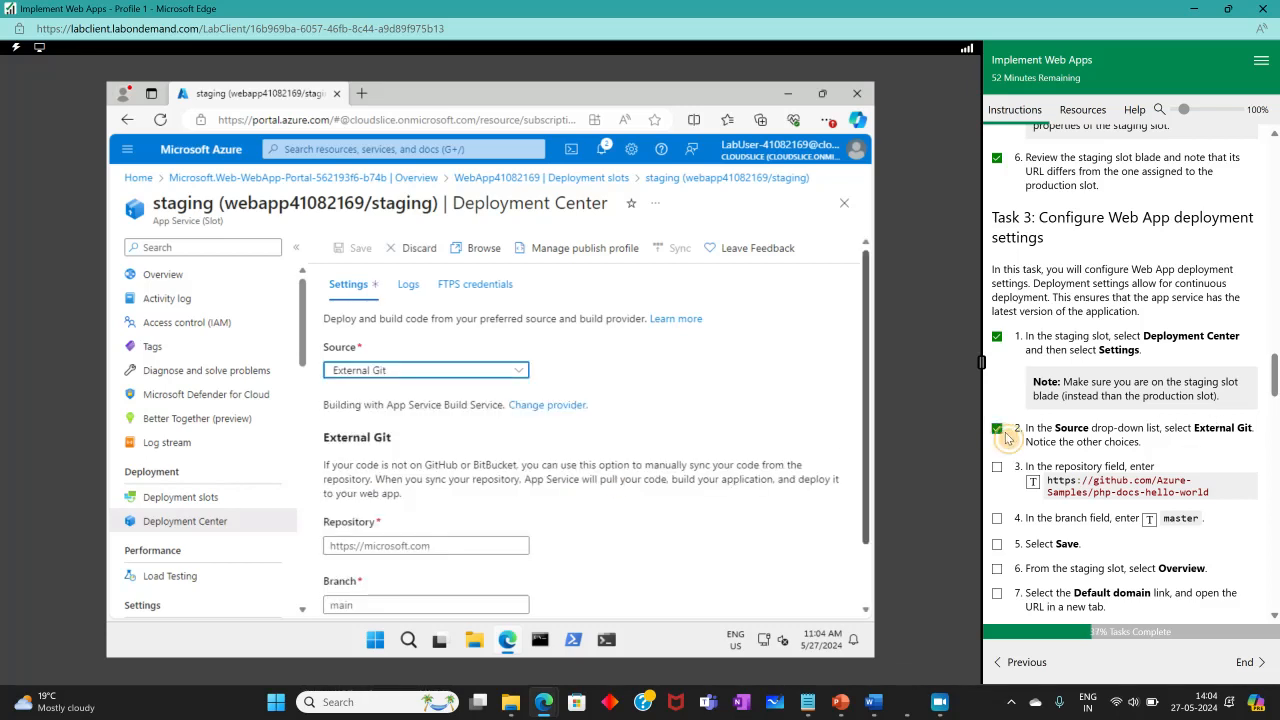
scroll(1010, 430, down, 1)
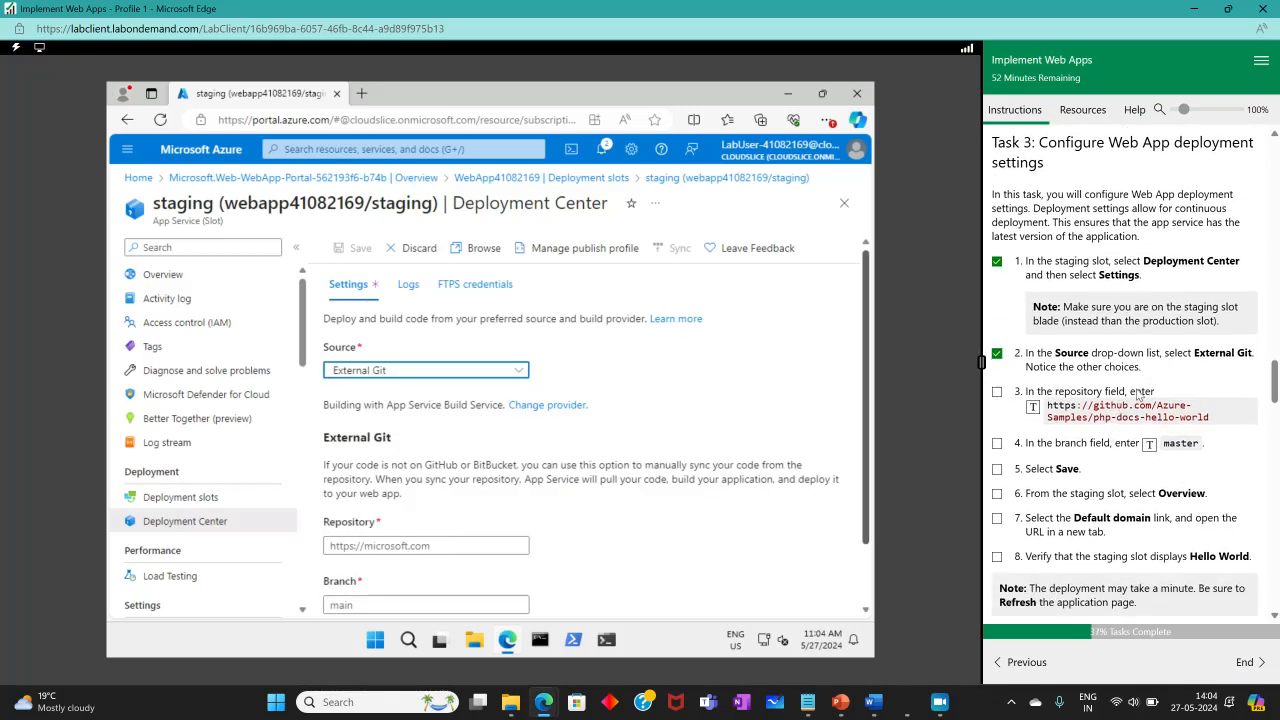
scroll(612, 450, down, 1)
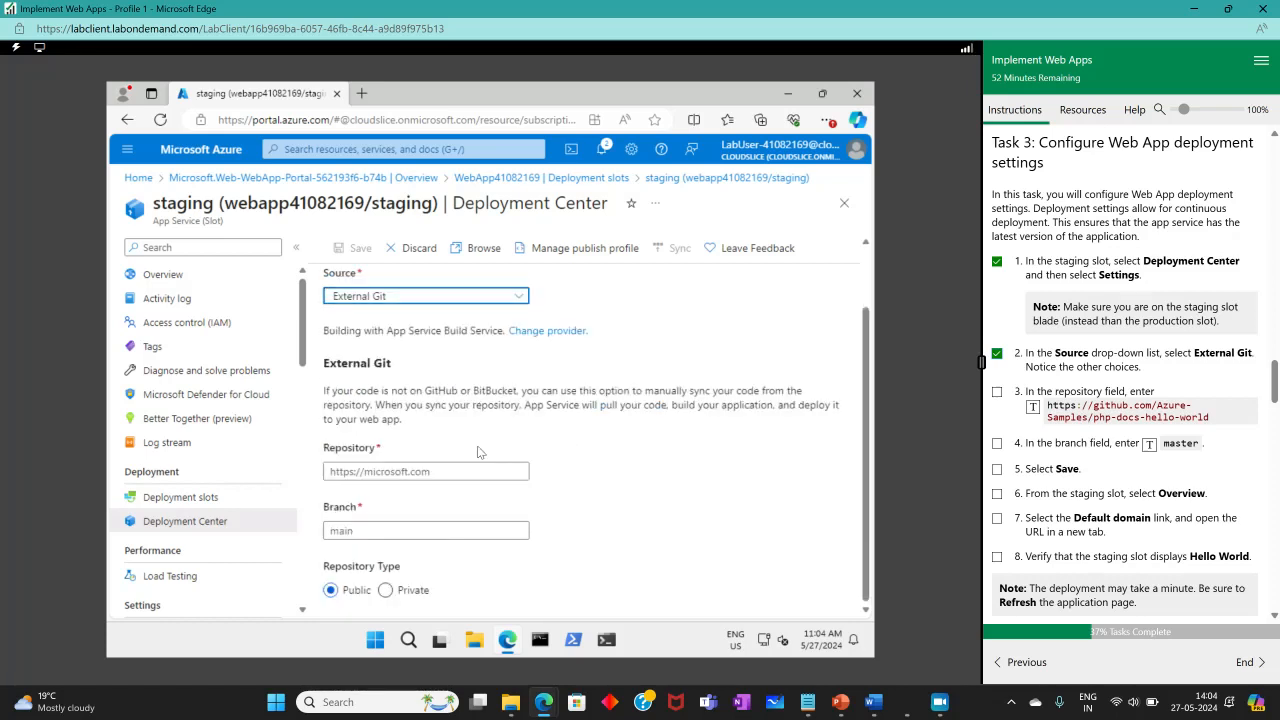
click(378, 471)
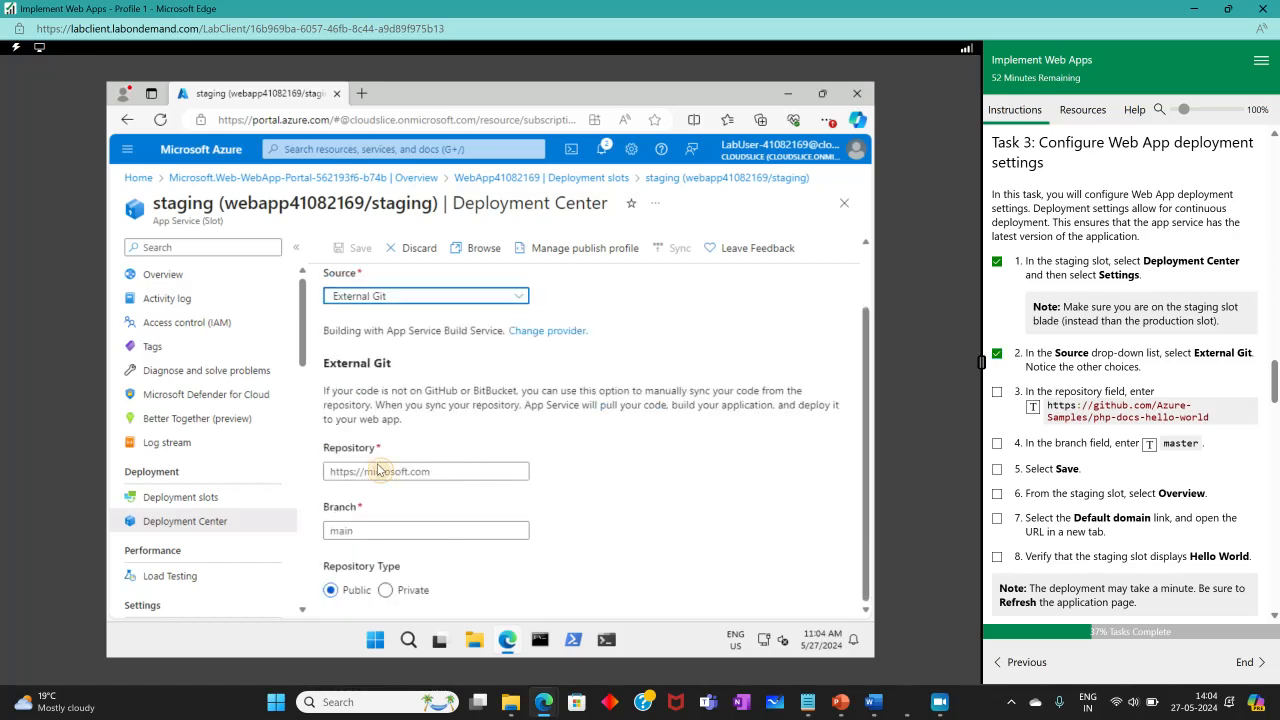
click(1034, 410)
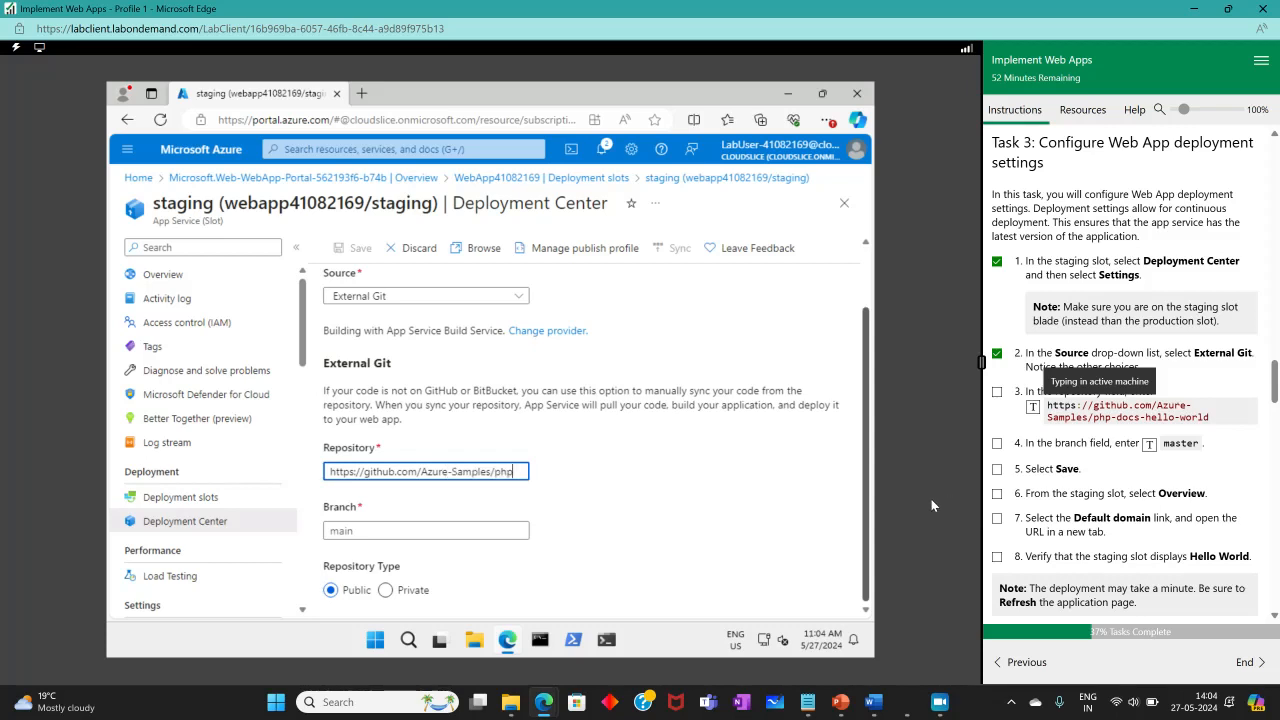
click(997, 392)
Enter master as the branch, save the deployment settings, and tick off the branch and save instructions.
click(440, 530)
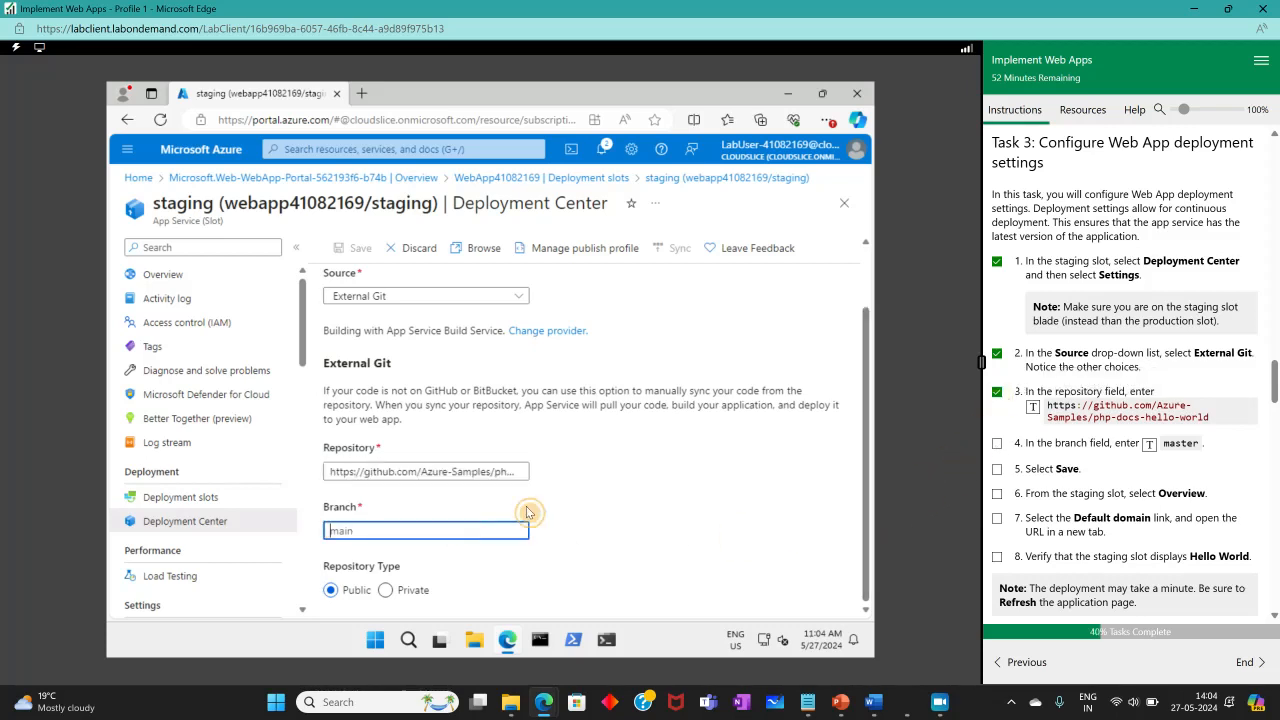
click(996, 446)
click(1149, 443)
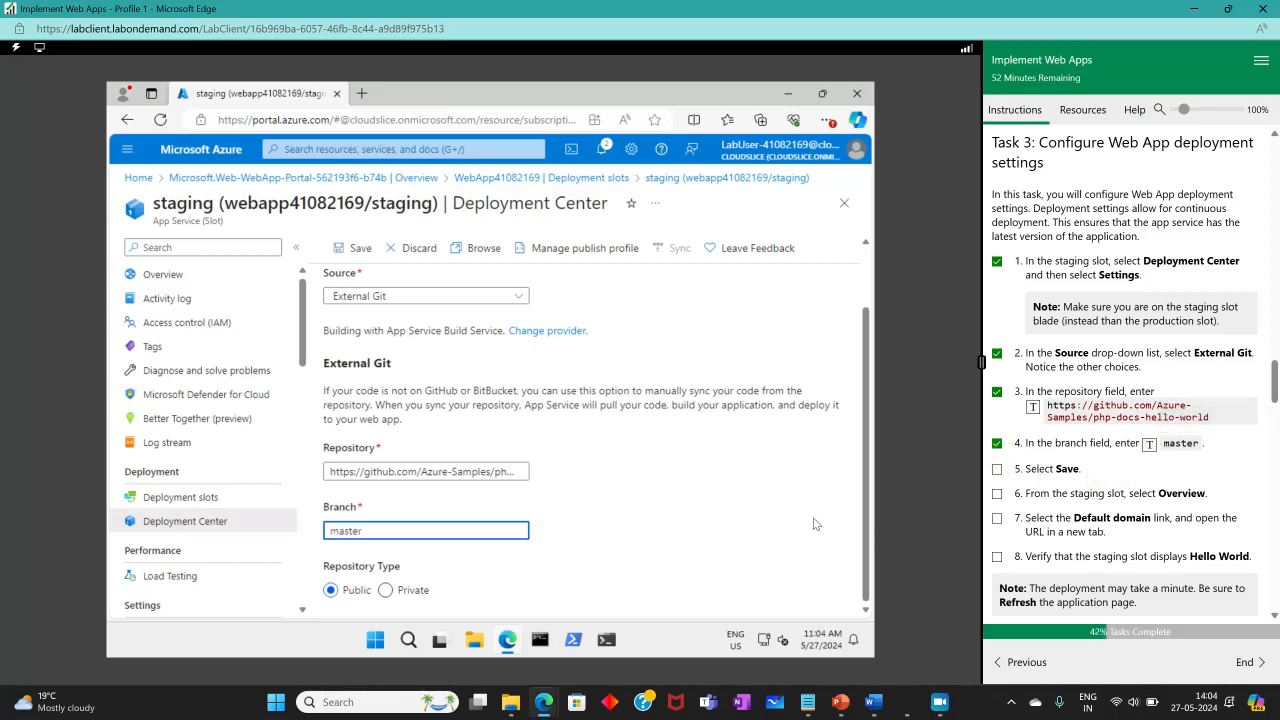
click(360, 248)
click(996, 468)
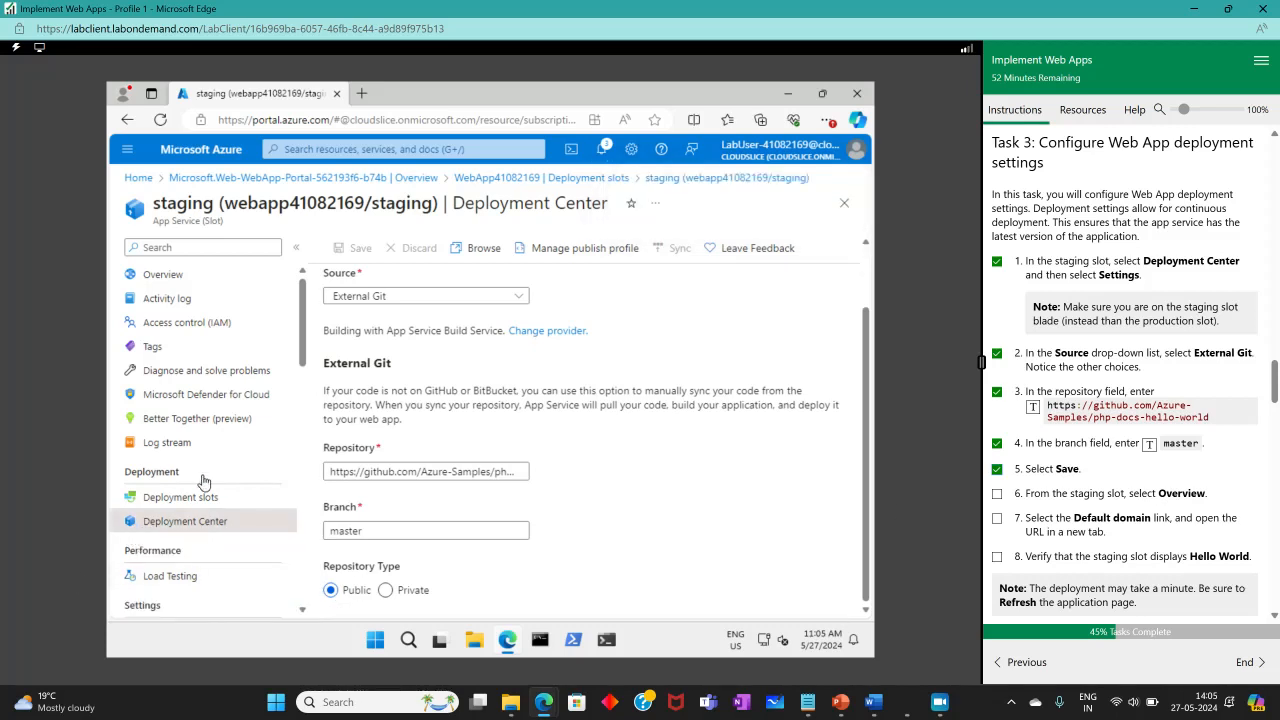
Return to the staging slot's Overview, dismissing the discard-edits prompt, and tick off the Overview instruction.
click(176, 279)
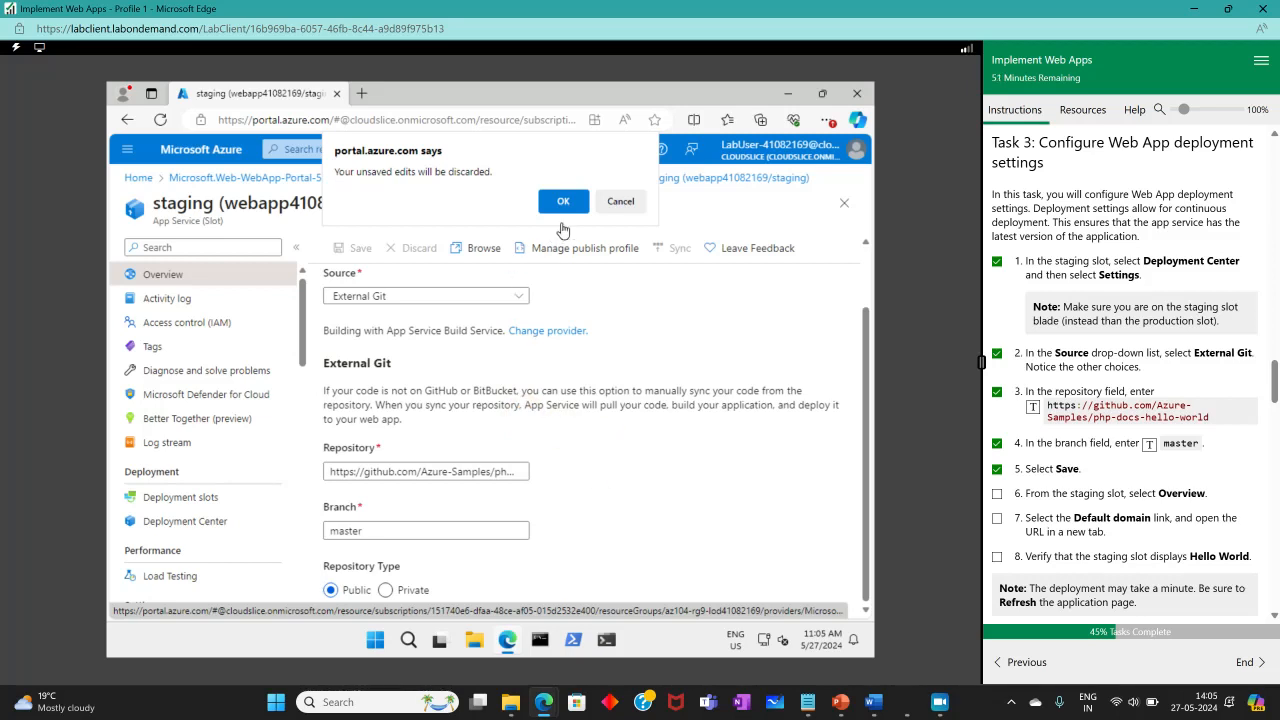
click(620, 201)
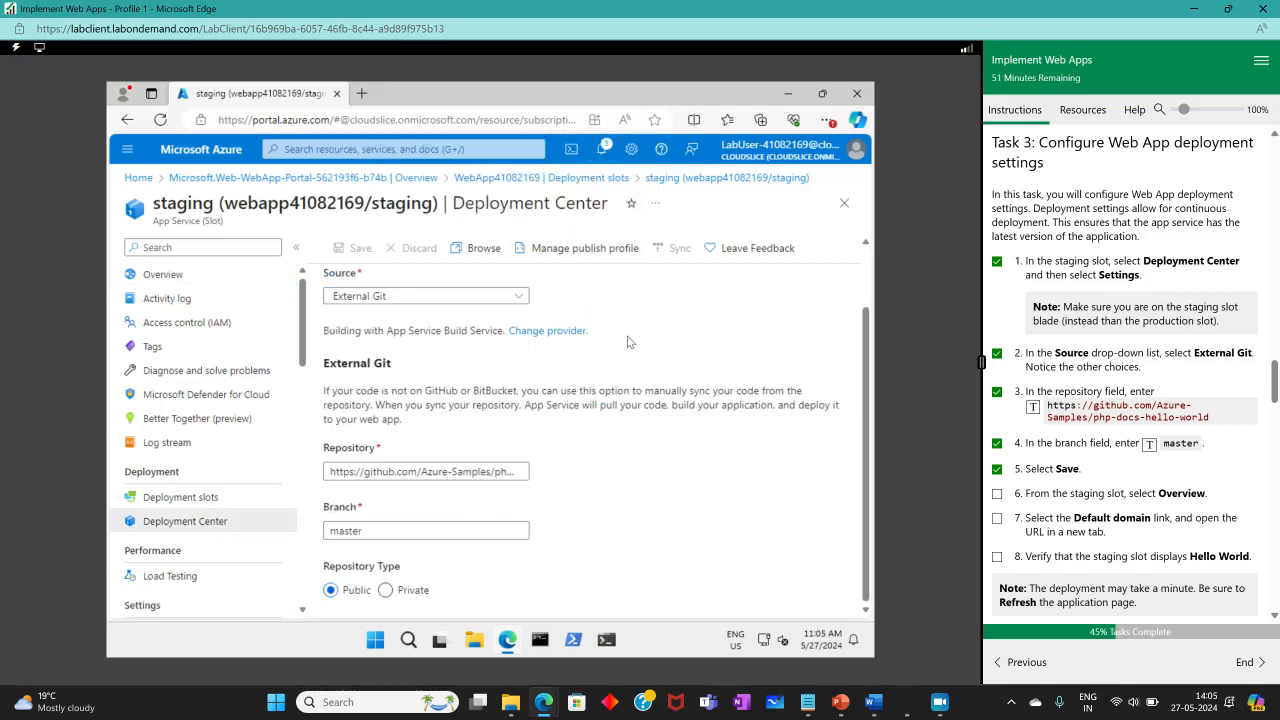
scroll(628, 342, up, 1)
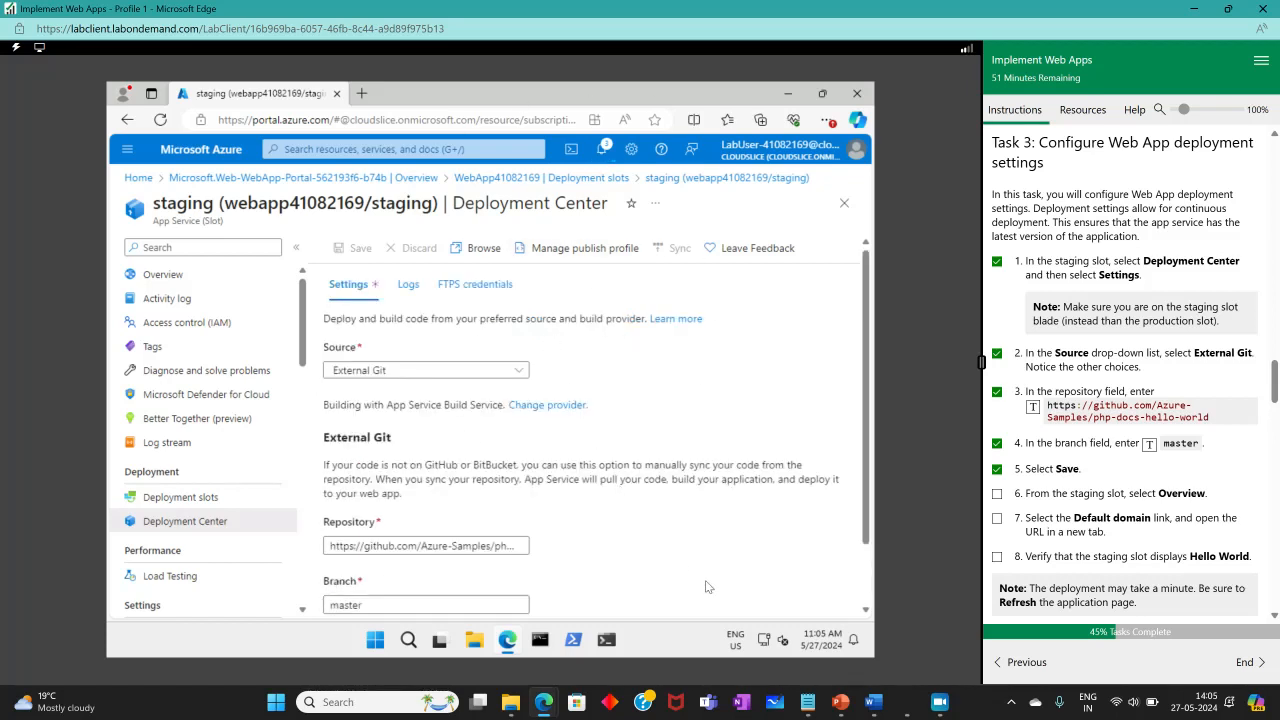
click(157, 285)
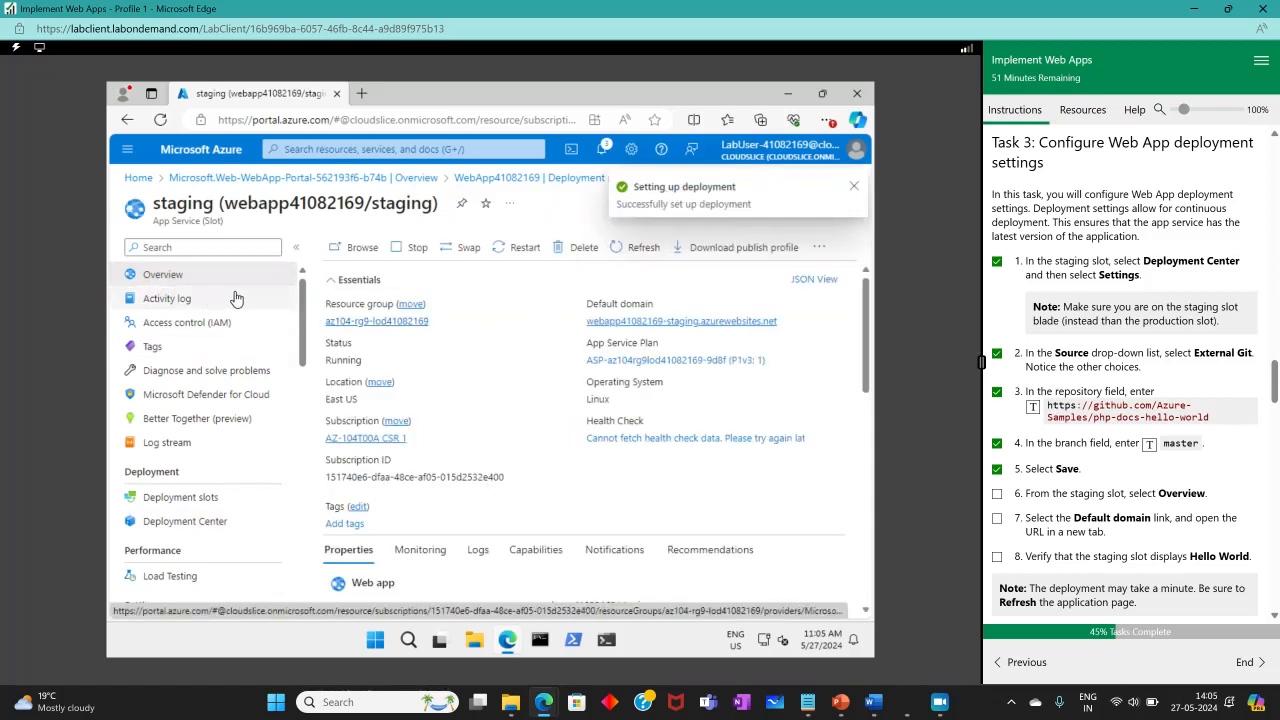
click(997, 493)
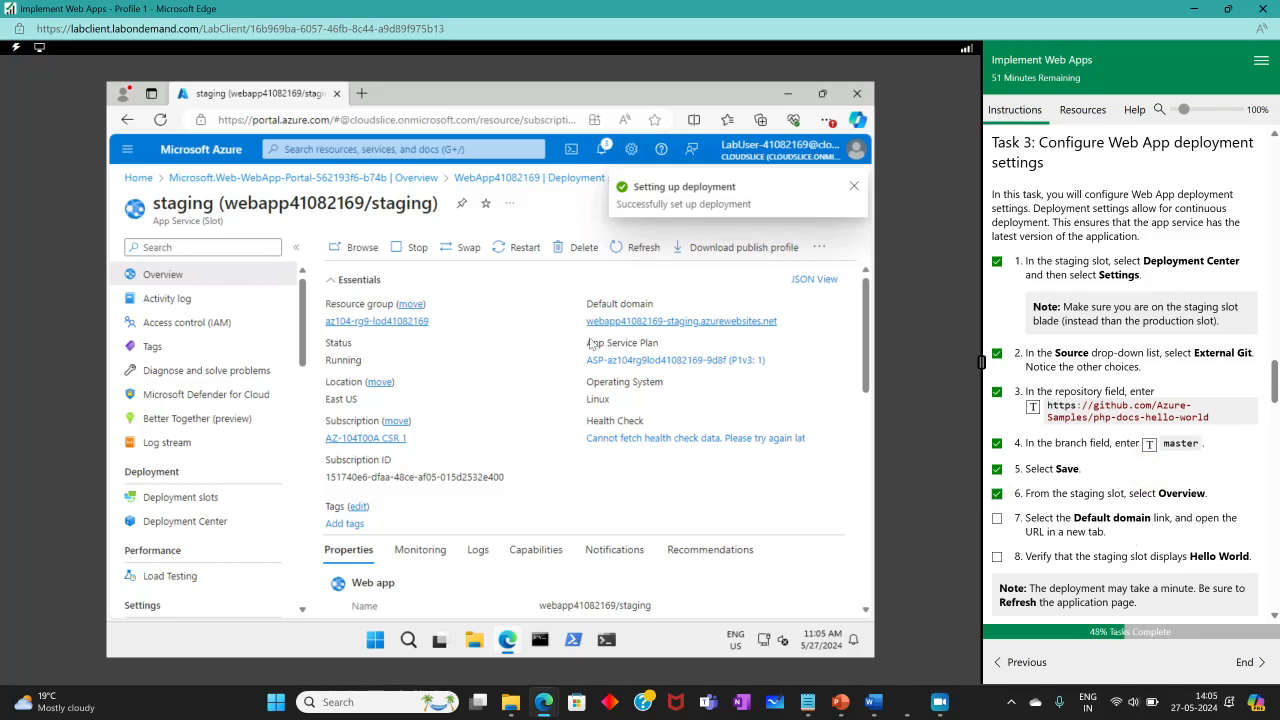
Browse the staging slot in a new tab and tick off the default domain instruction.
click(362, 248)
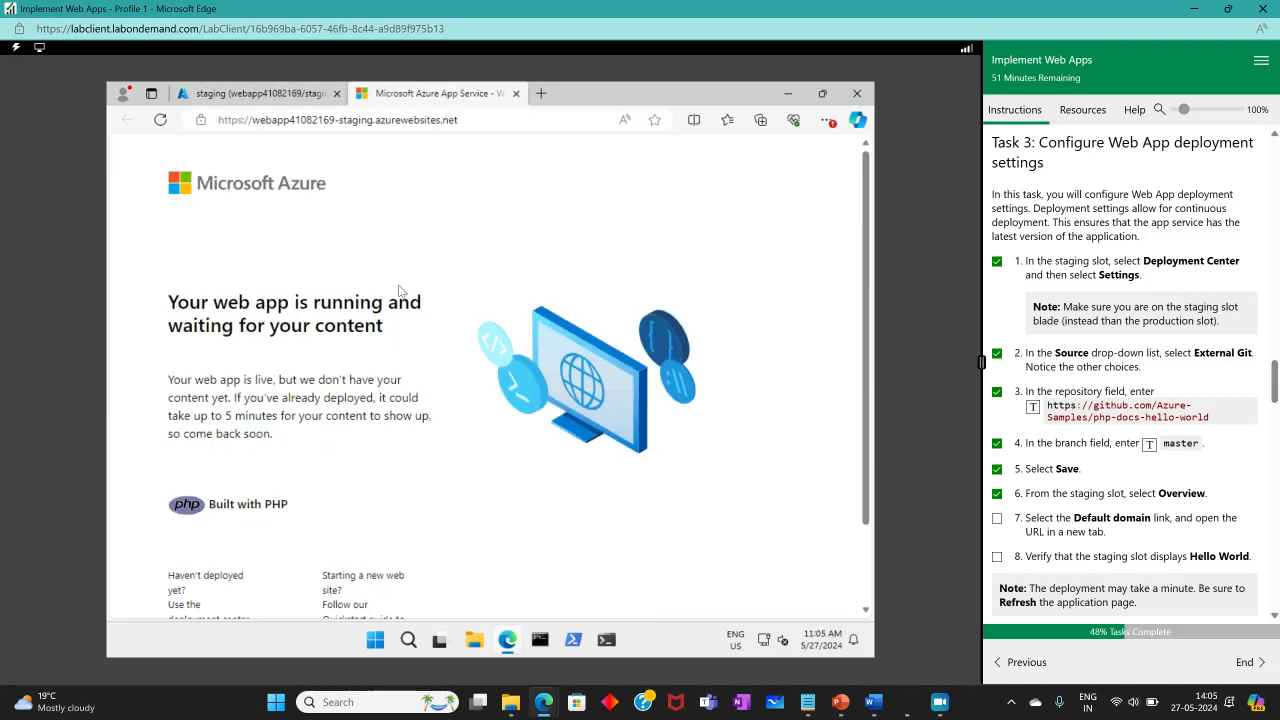
click(270, 92)
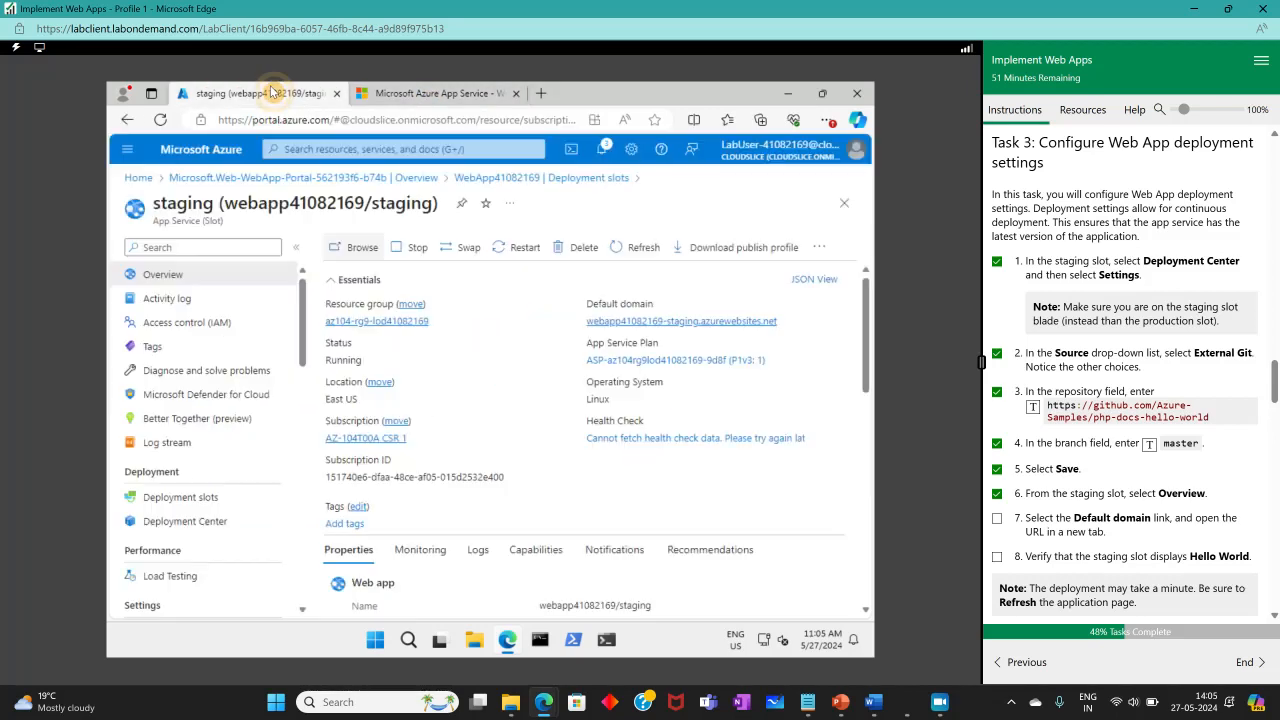
click(996, 518)
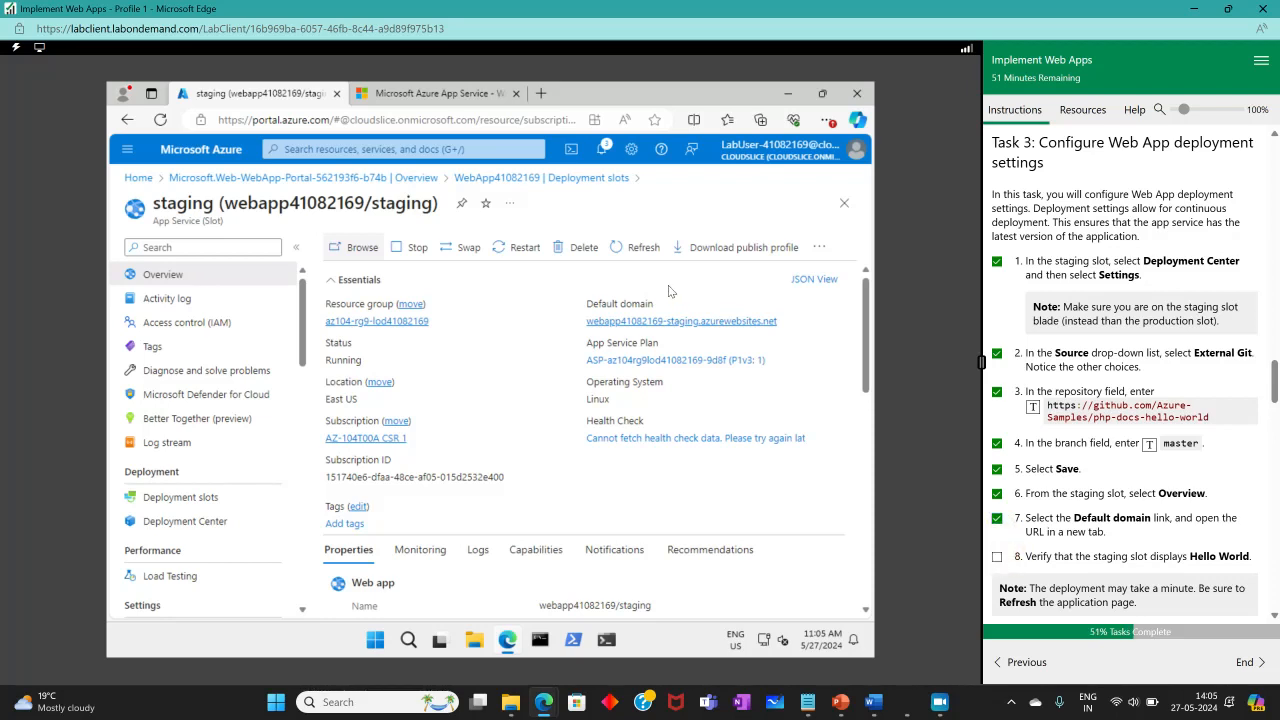
Look over the staging site's placeholder page, then close that tab.
click(452, 100)
scroll(590, 293, down, 1)
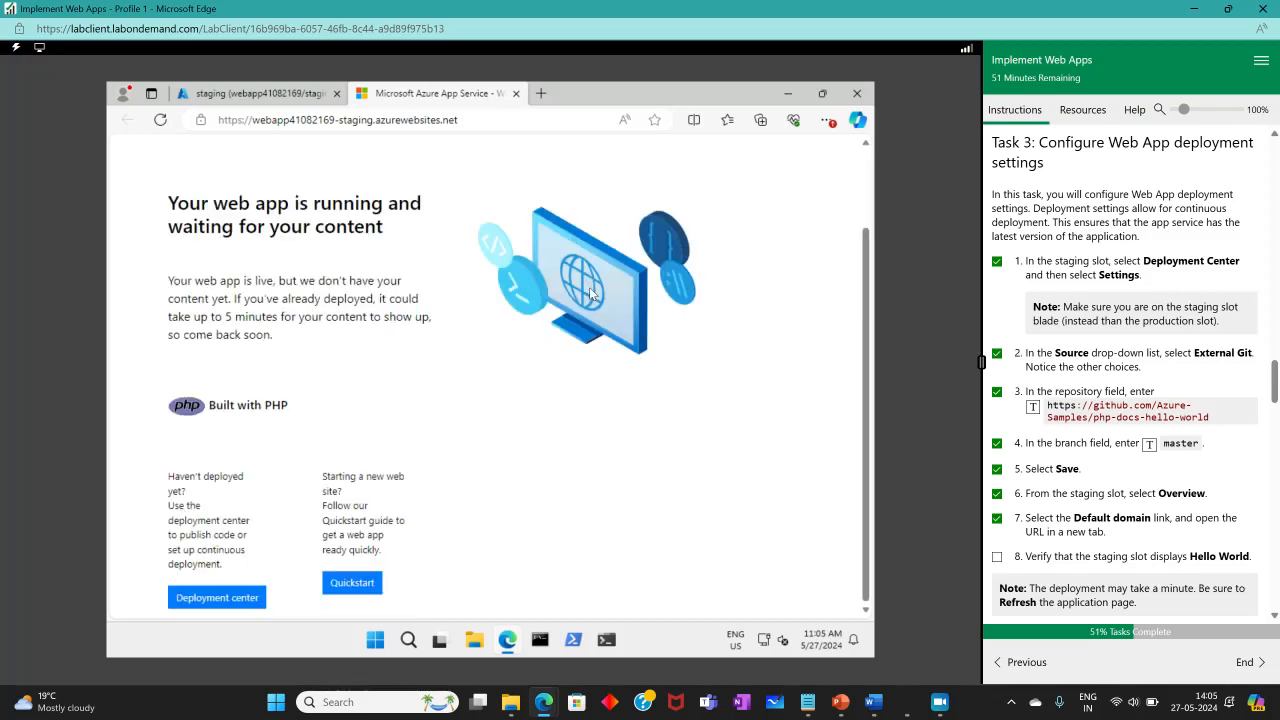
scroll(575, 285, up, 1)
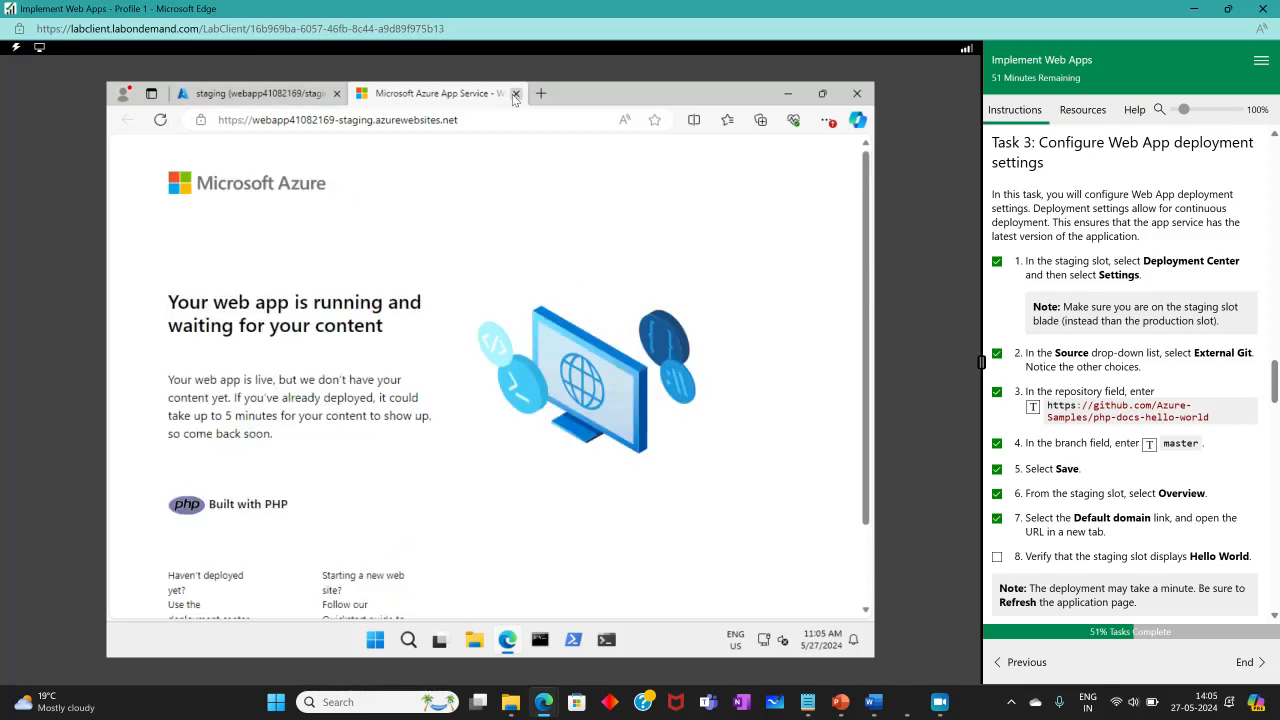
key(ctrl+w)
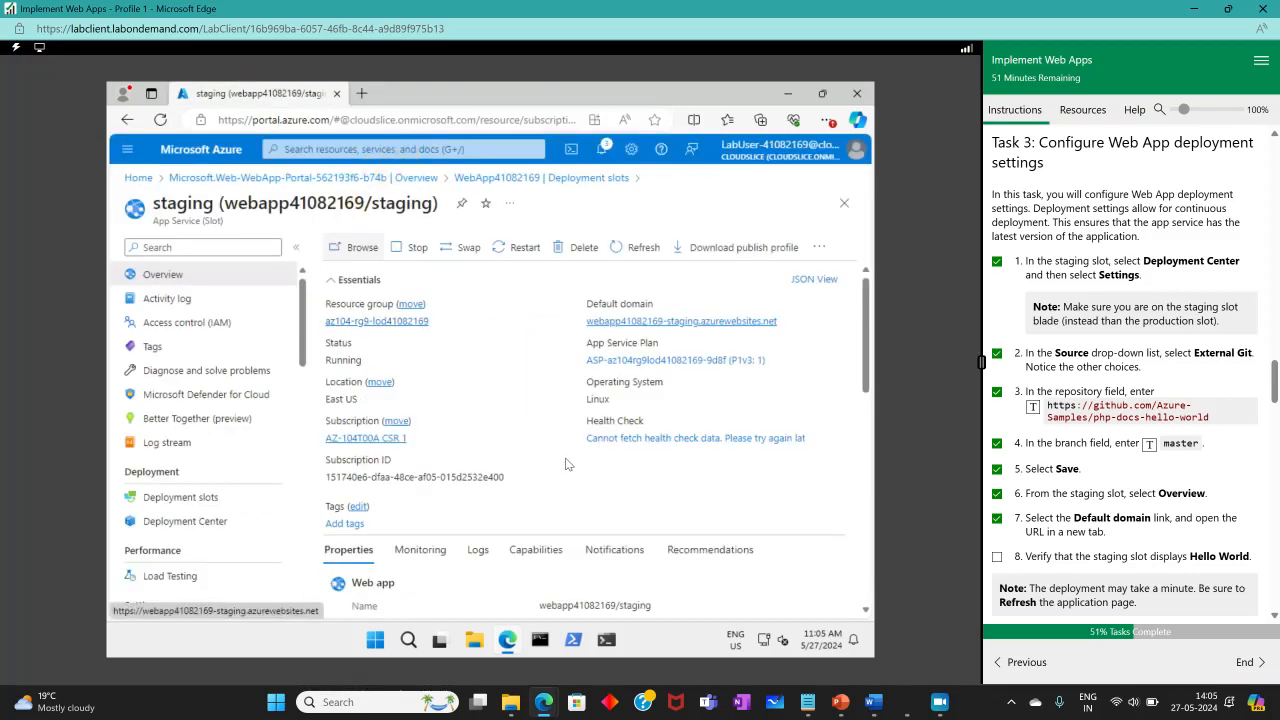
Open the staging slot's default domain to verify the Hello World page, tick off the instruction, and close the tab.
click(655, 321)
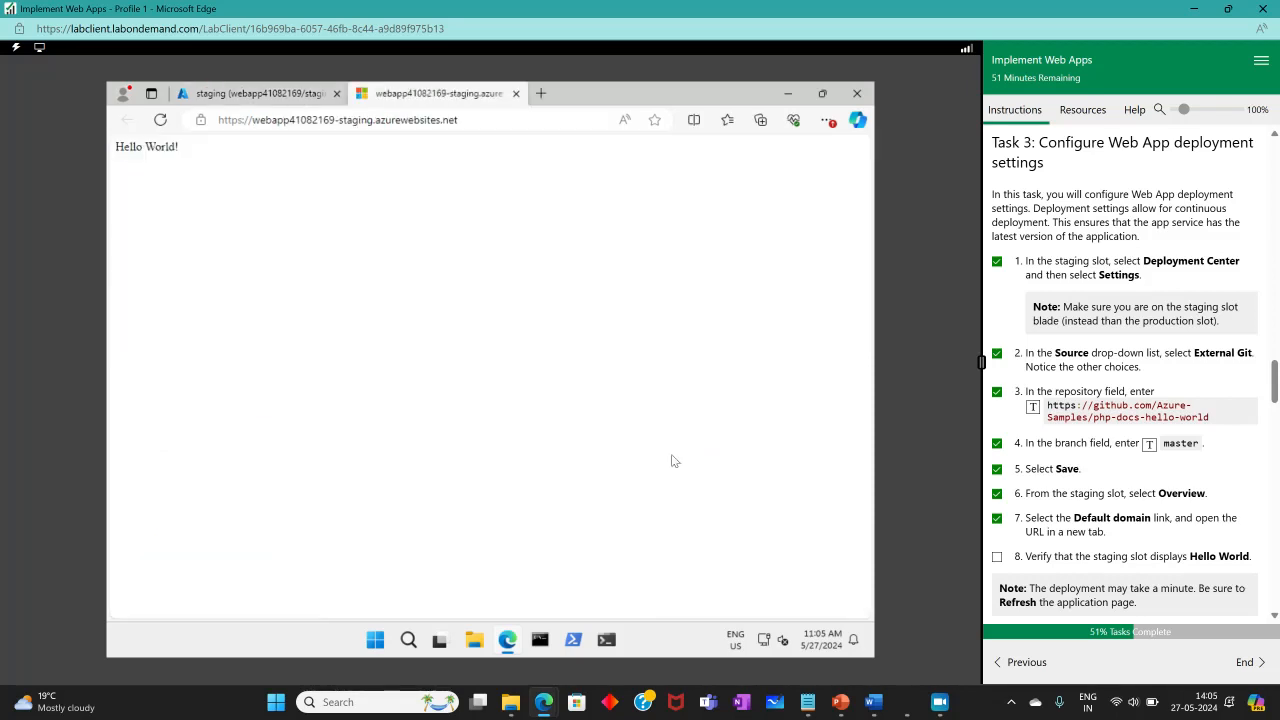
drag(186, 148, 105, 140)
click(997, 558)
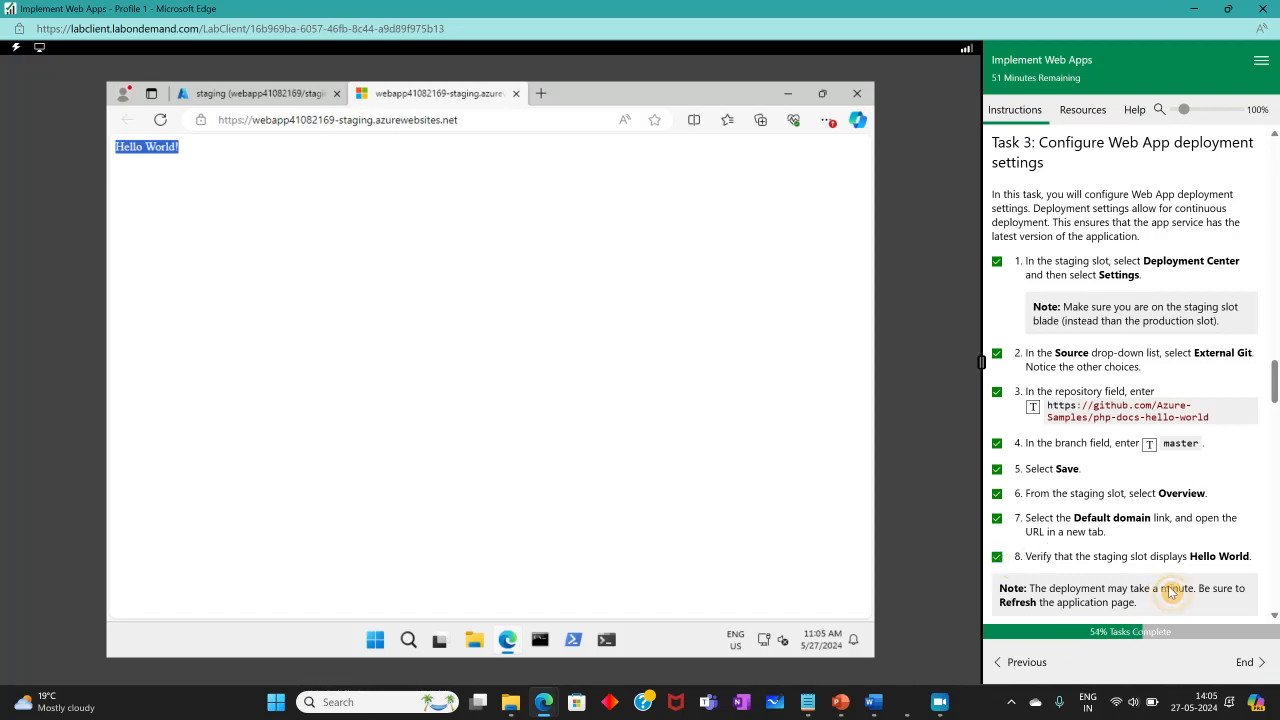
scroll(1168, 557, down, 2)
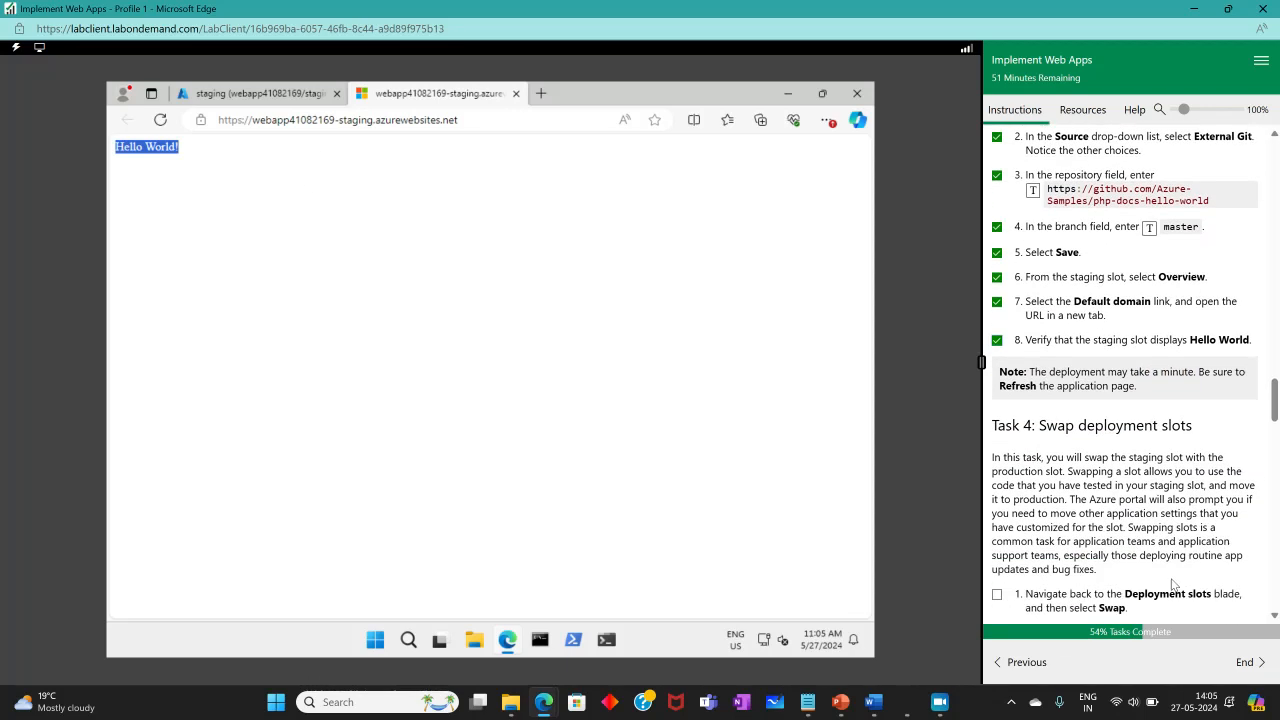
click(515, 94)
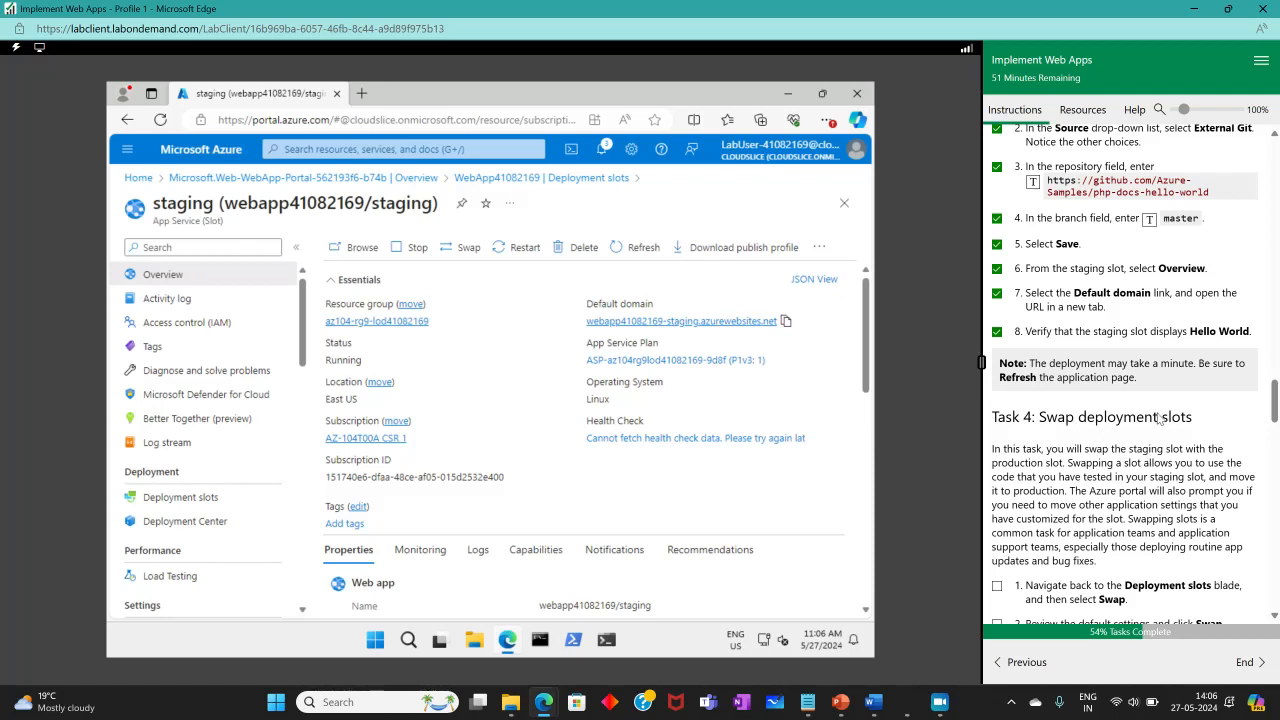
Swap the staging slot into production from Deployment slots with default settings, ticking off the swap instructions.
scroll(1087, 444, down, 3)
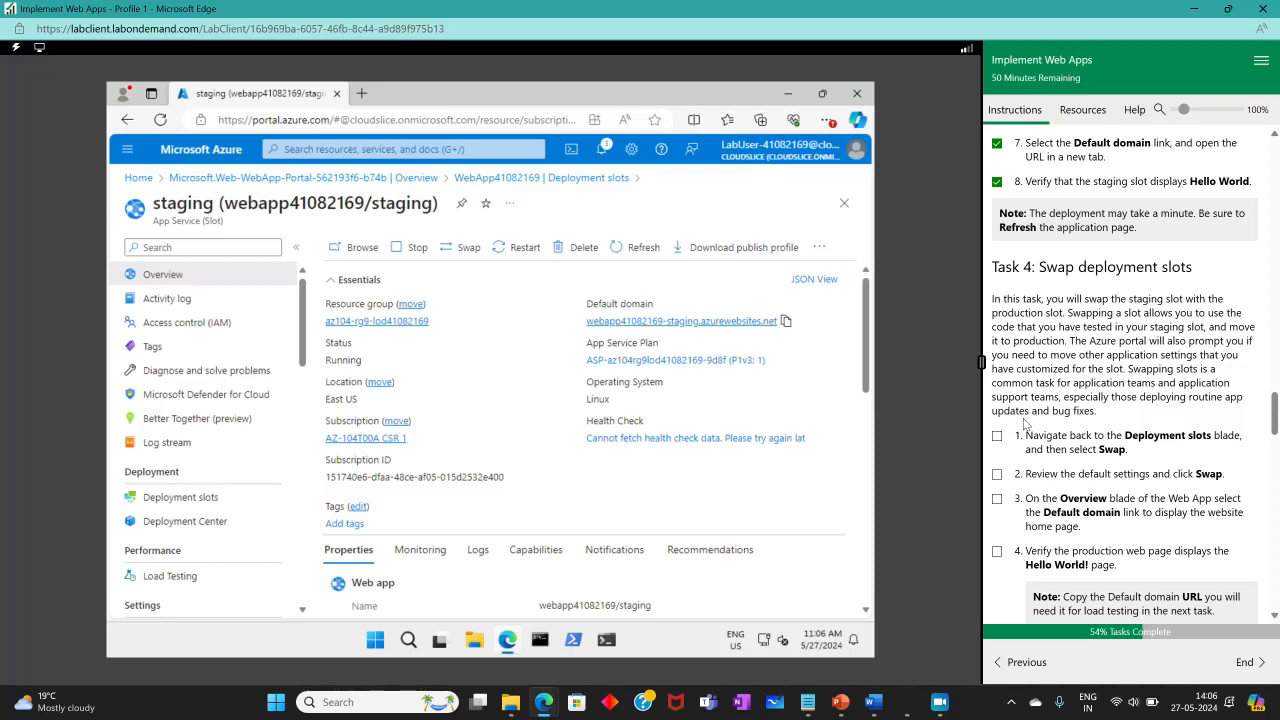
scroll(1118, 421, down, 3)
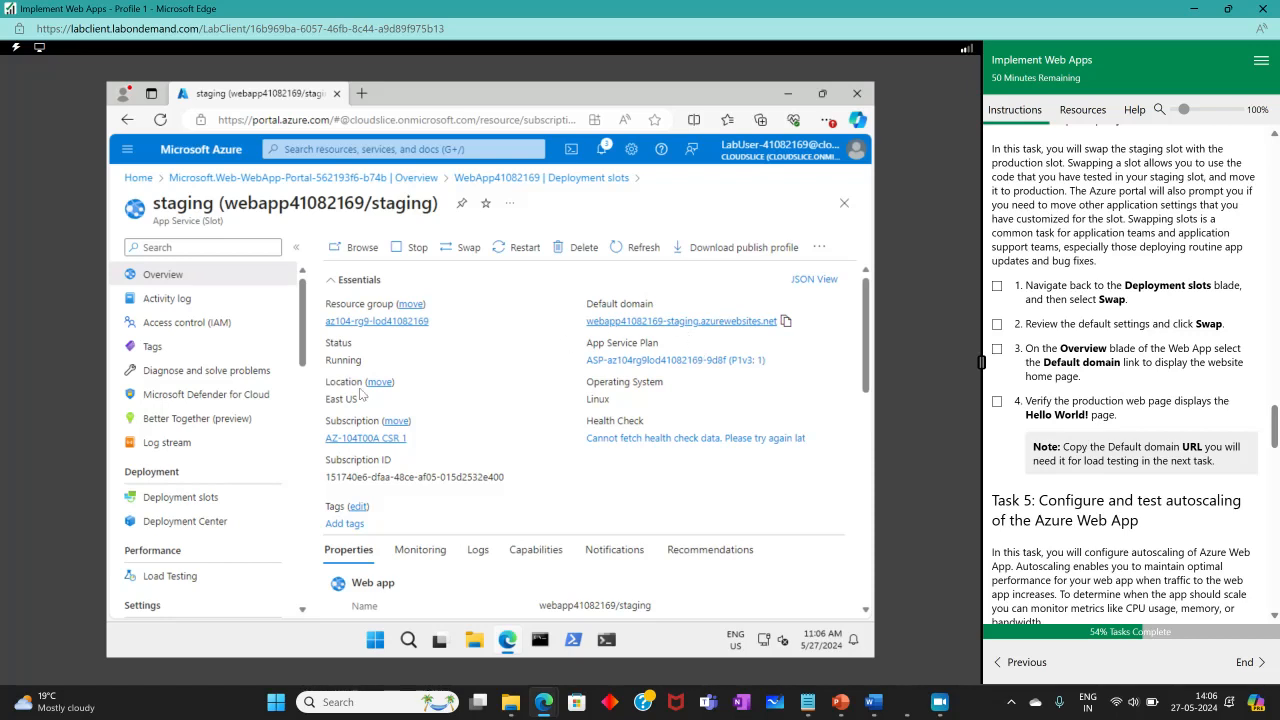
click(168, 497)
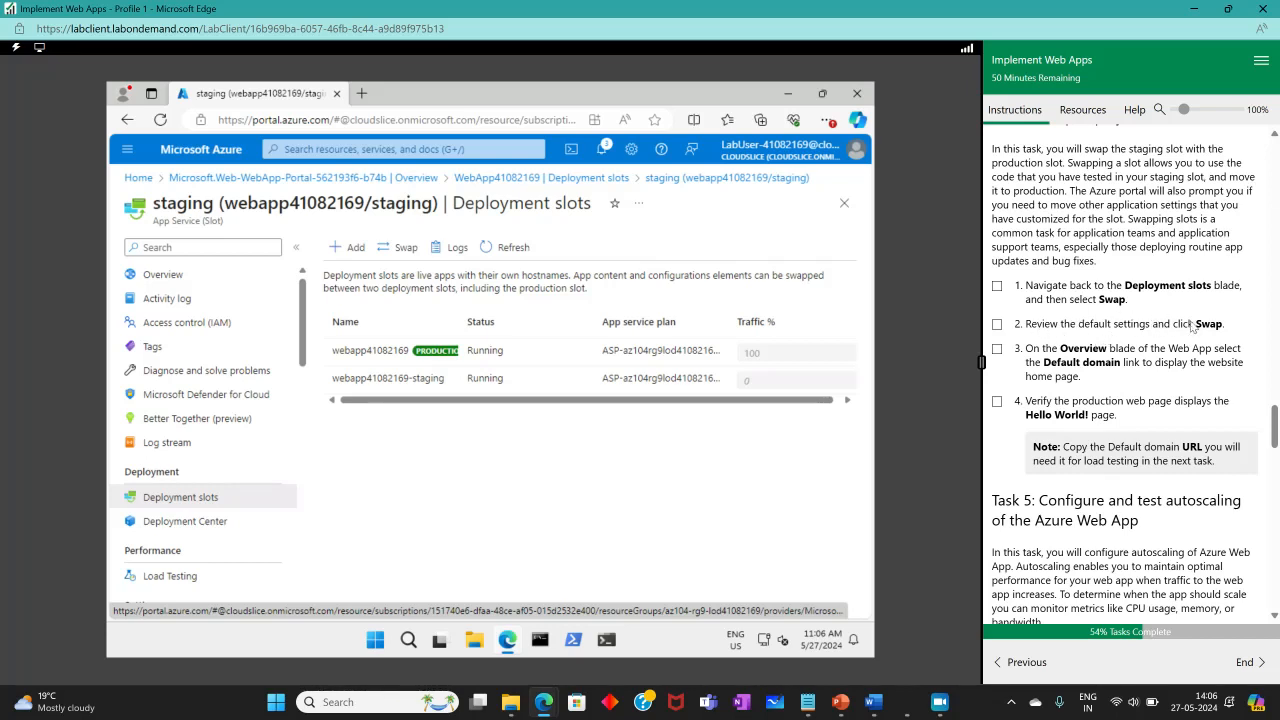
click(396, 248)
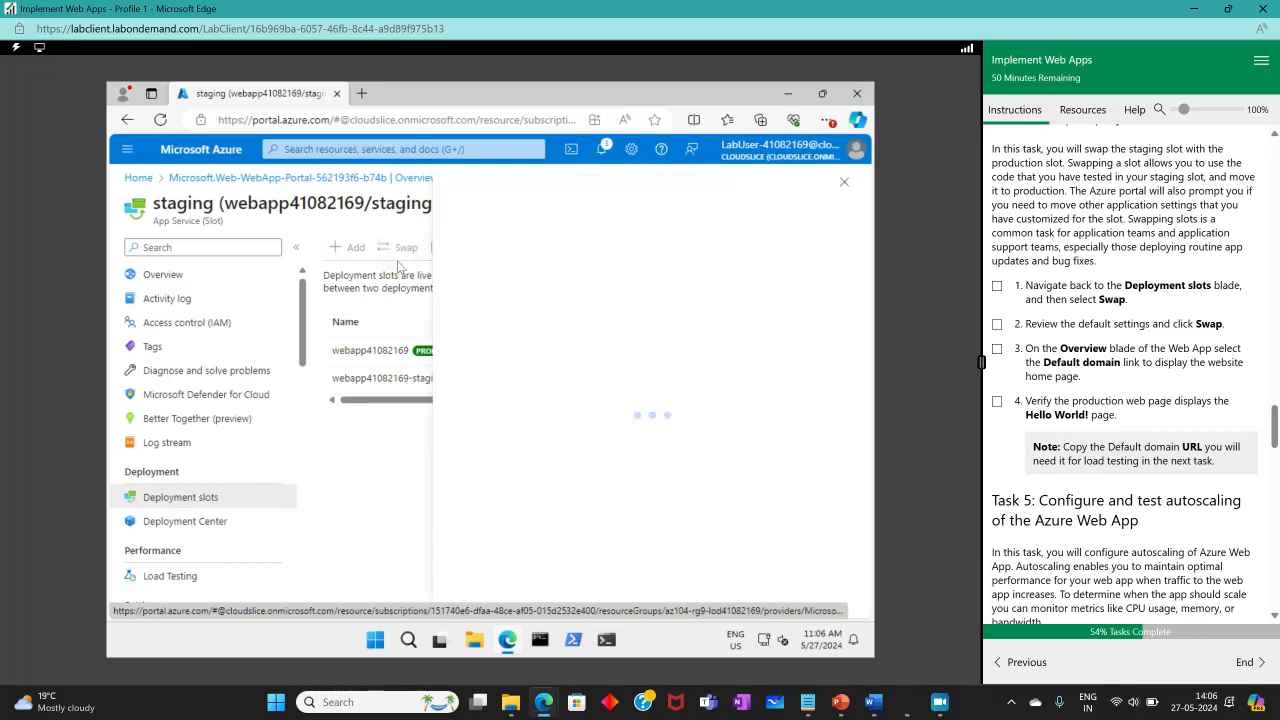
click(997, 324)
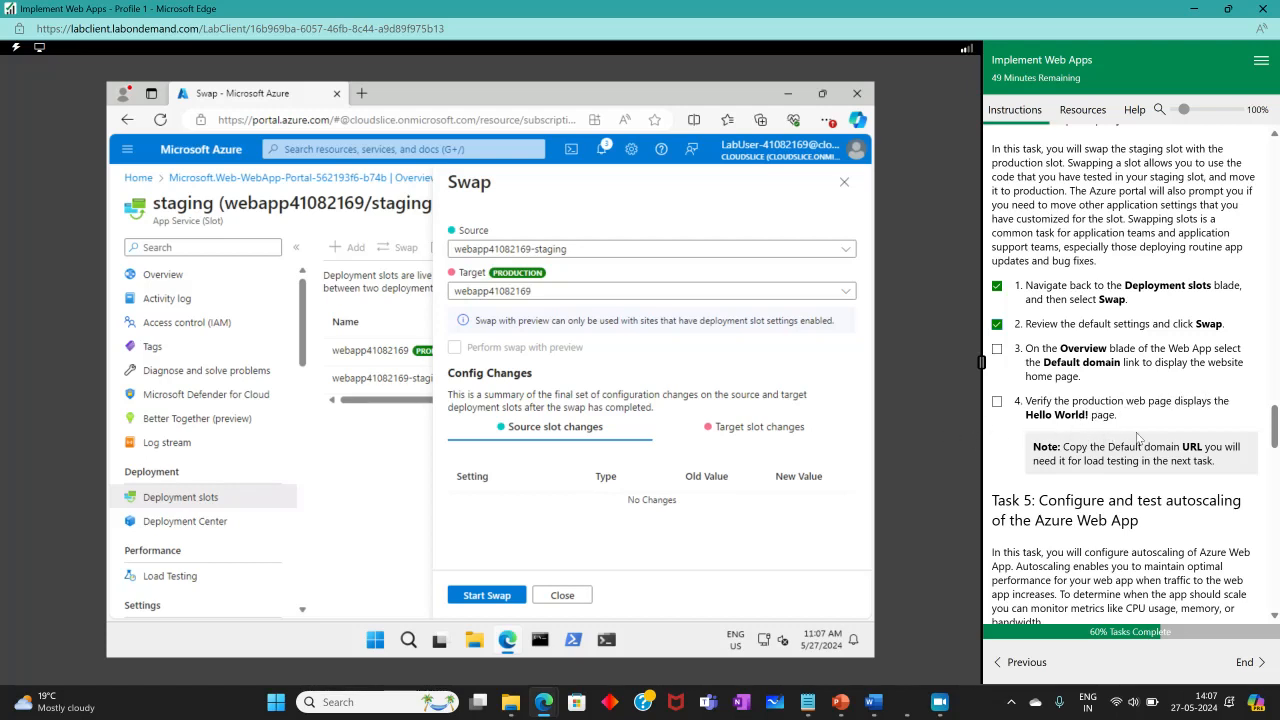
scroll(1082, 488, down, 5)
scroll(1082, 488, up, 5)
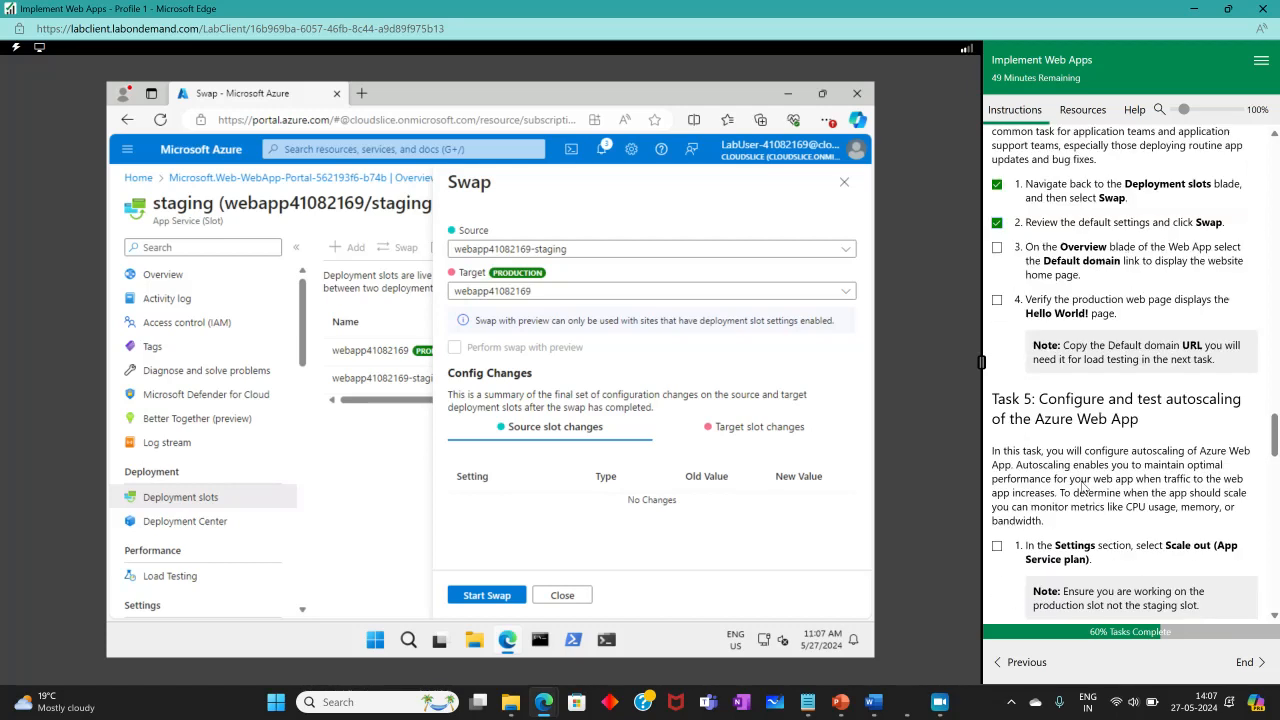
click(500, 595)
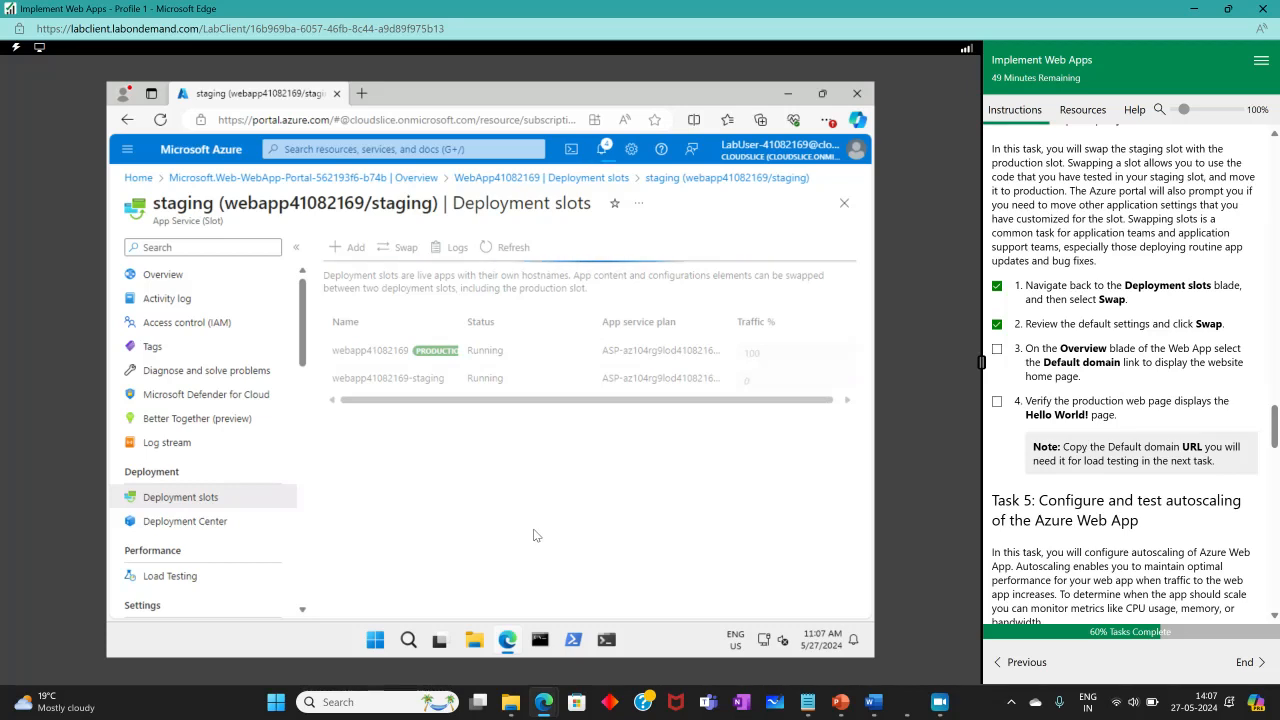
Open the production web app's default domain to verify the Hello World page, return to the portal, and tick off the instruction.
click(939, 702)
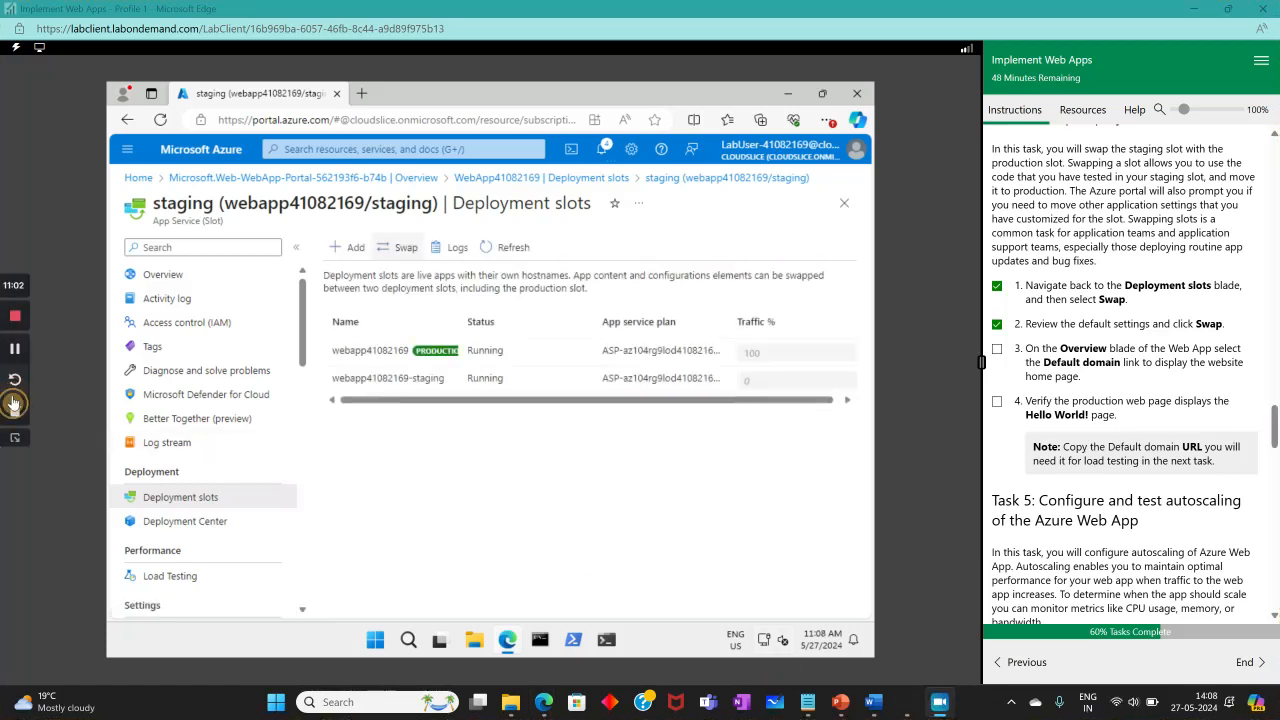
click(374, 350)
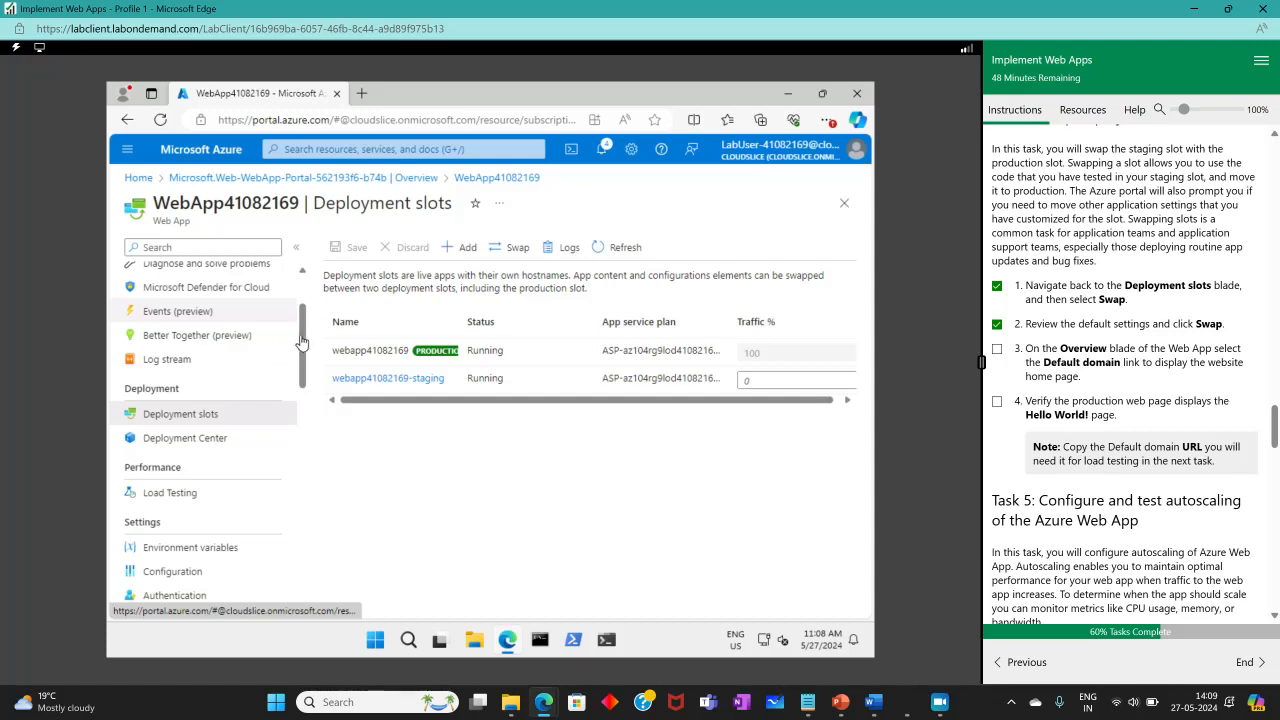
scroll(303, 343, up, 2)
click(176, 277)
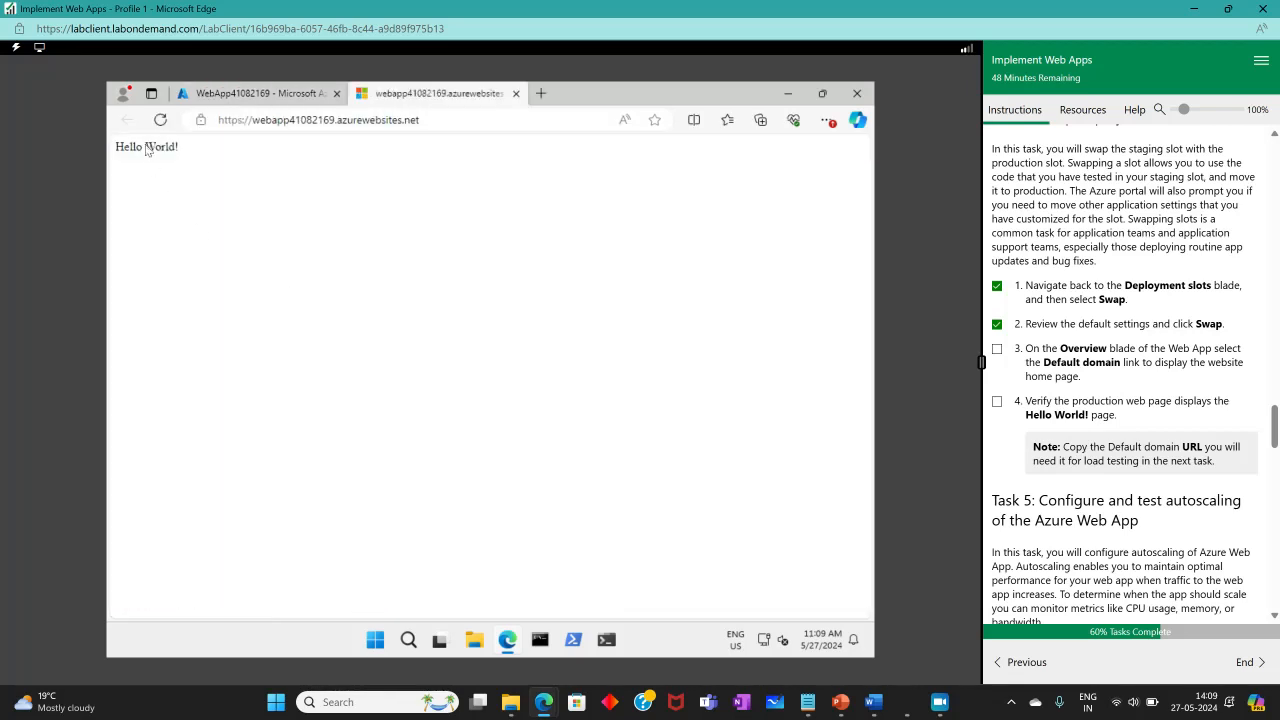
triple_click(114, 152)
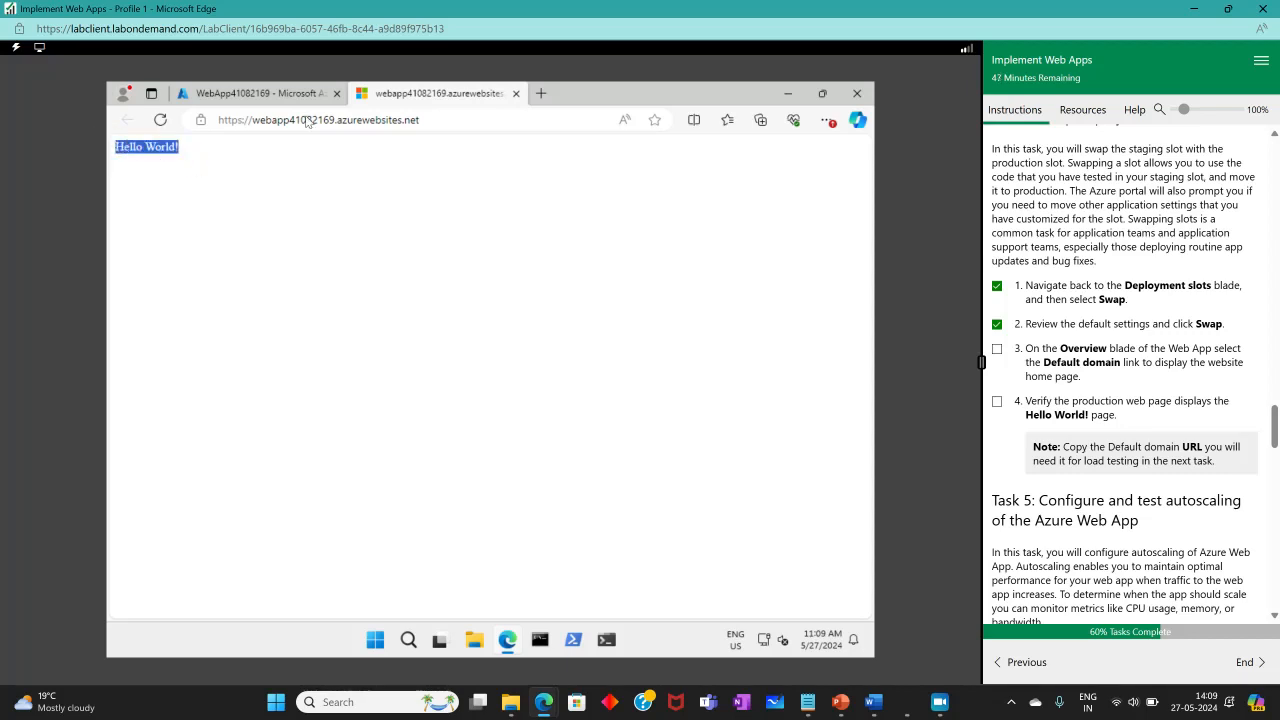
click(286, 93)
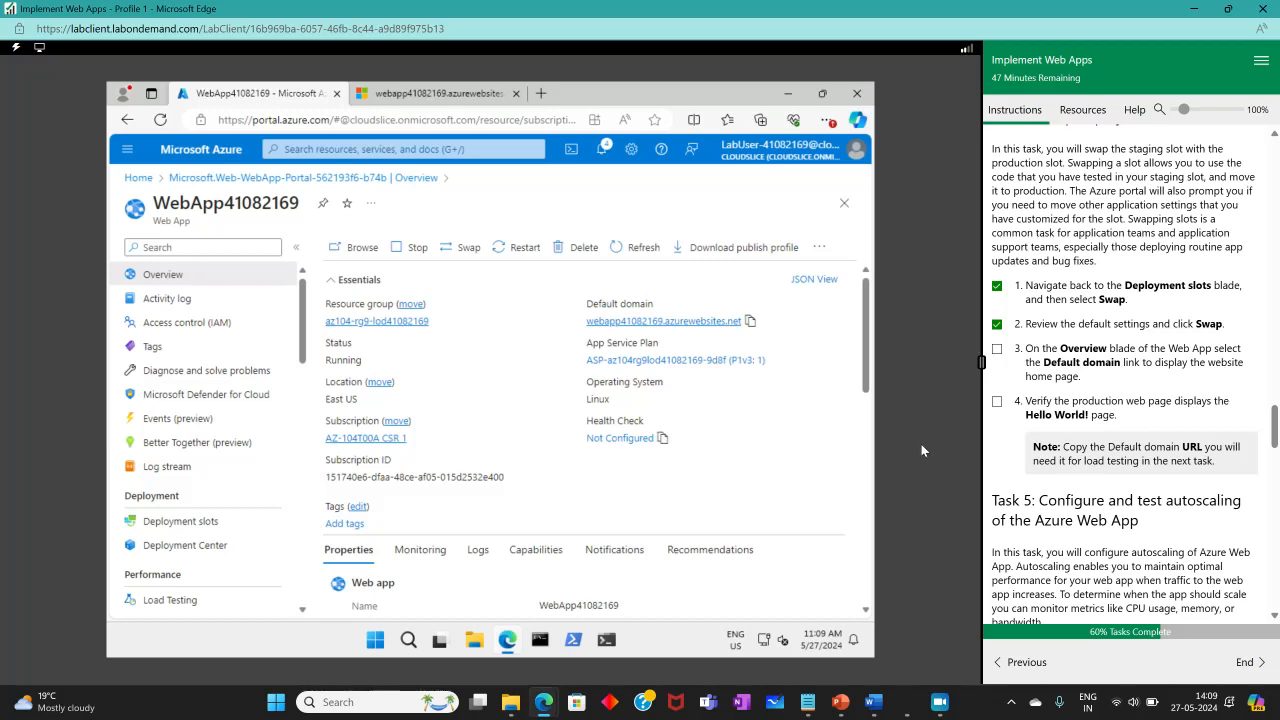
click(996, 401)
Open Scale out (App Service plan) for the production web app and tick off that instruction.
scroll(1197, 487, down, 3)
scroll(1197, 487, down, 1)
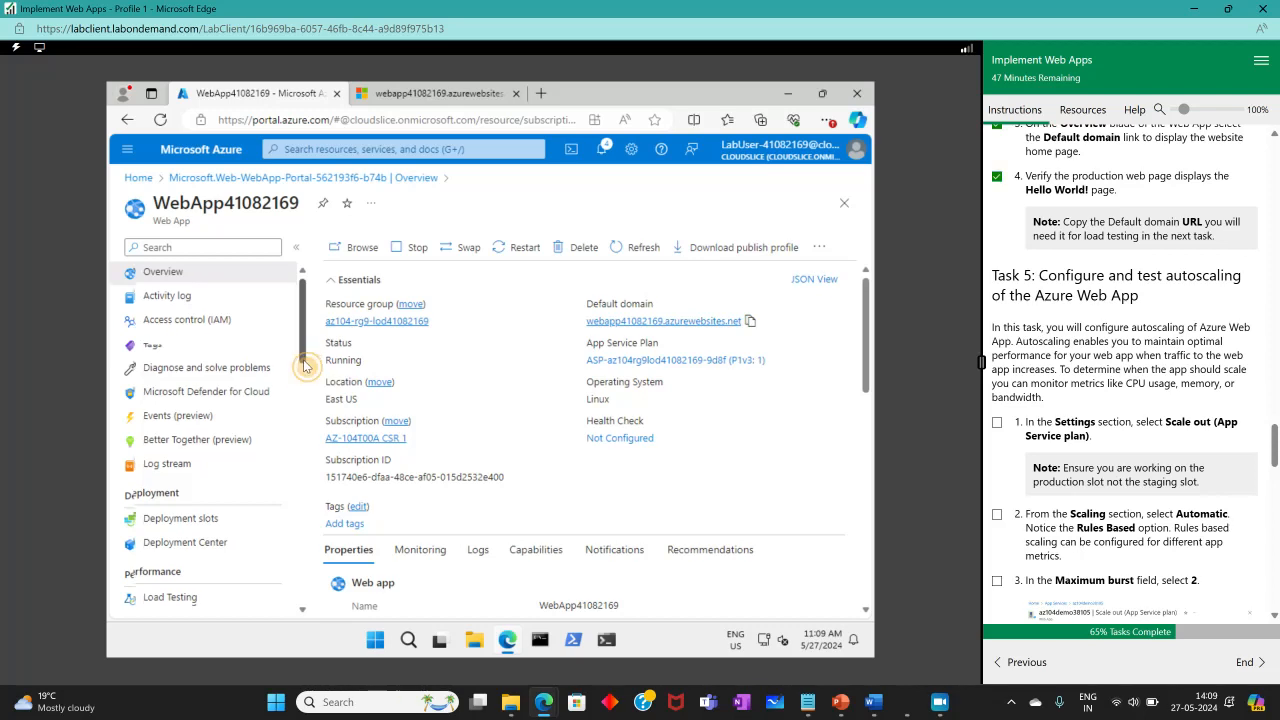
scroll(306, 365, down, 1)
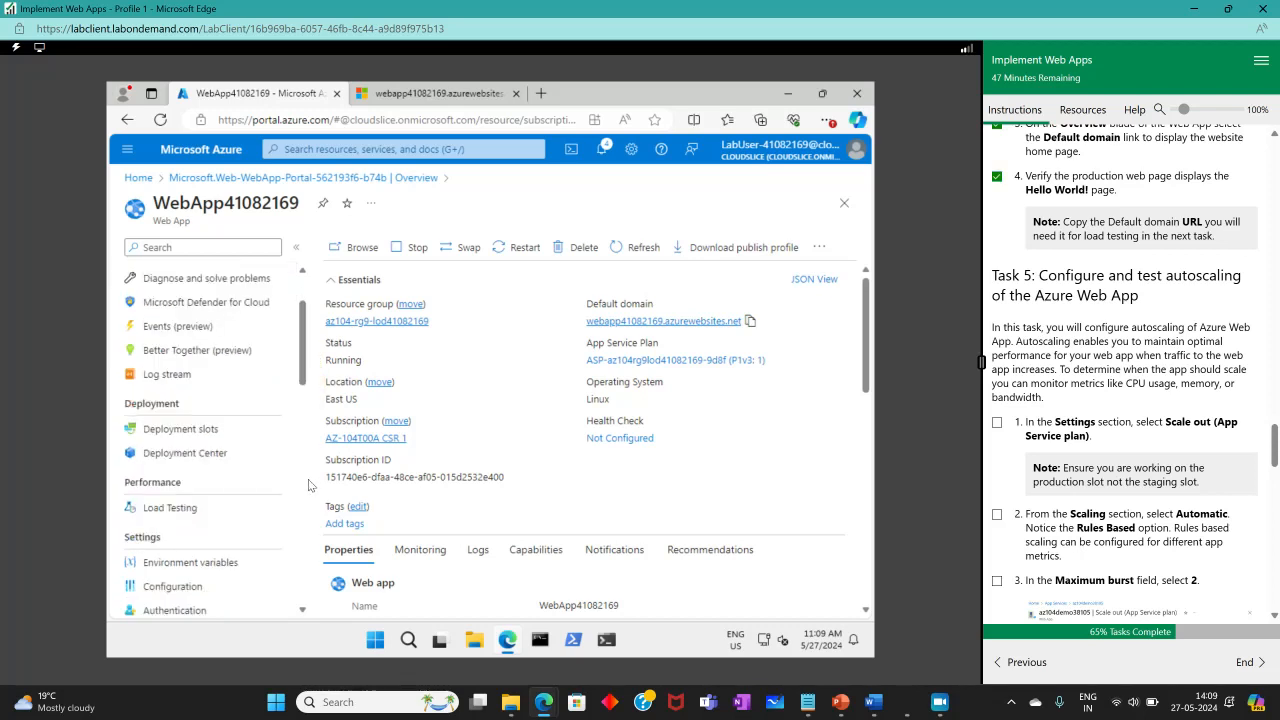
scroll(245, 517, down, 3)
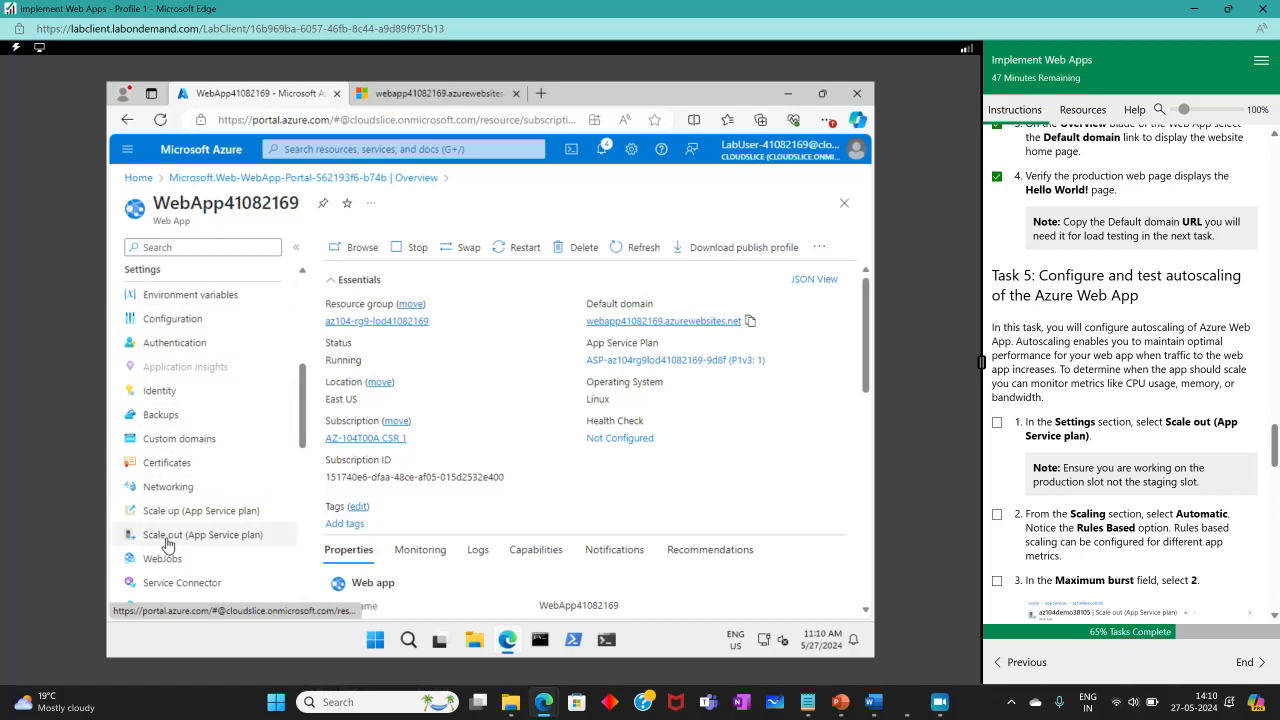
click(254, 542)
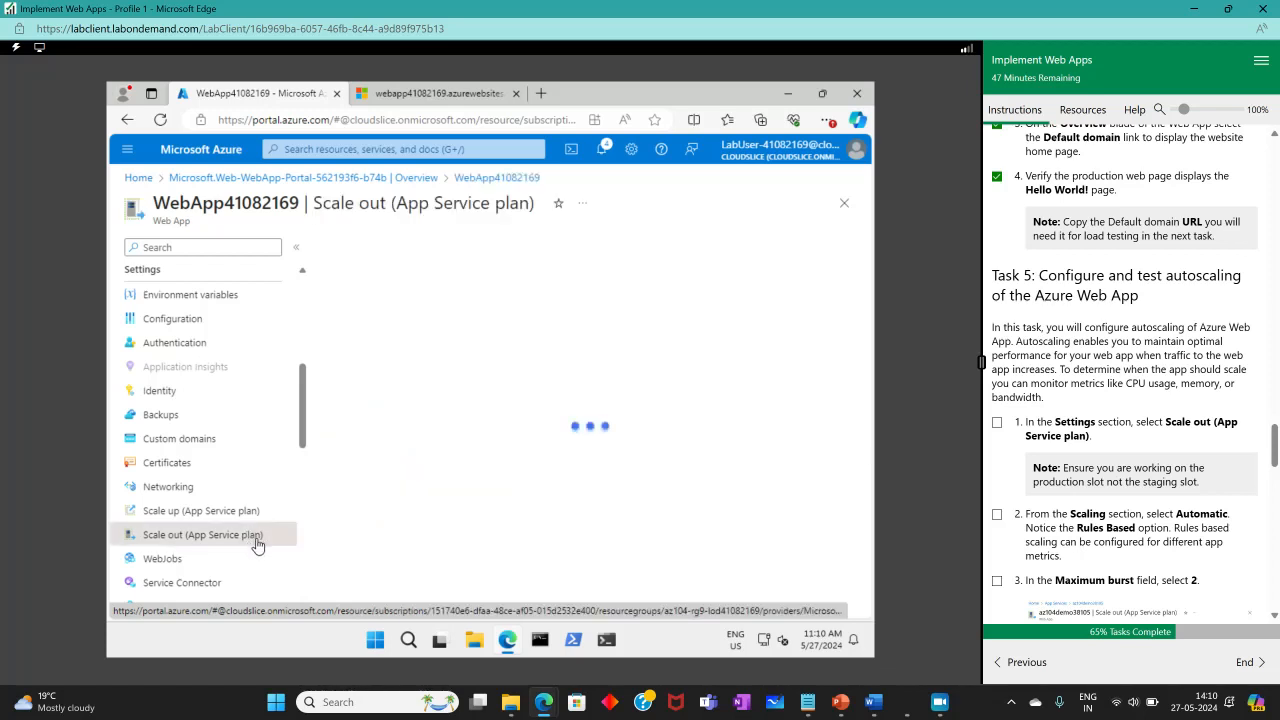
click(997, 422)
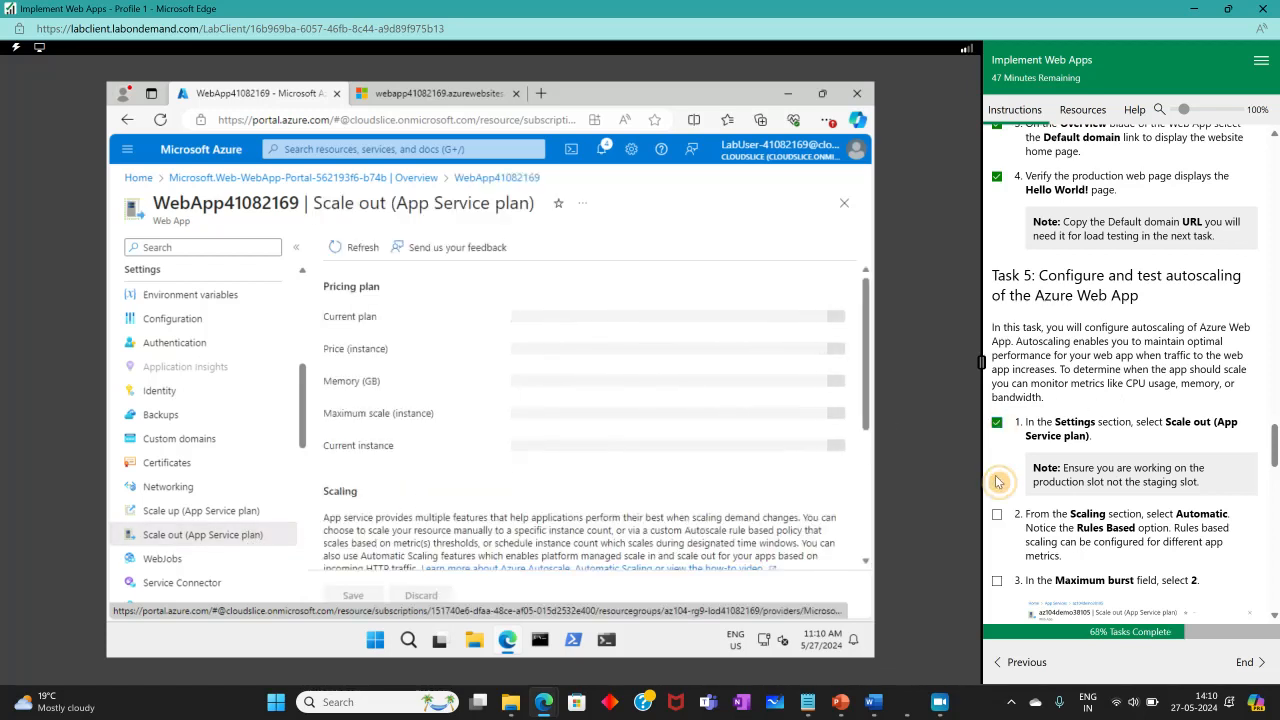
Set the scale out method to Automatic and tick off the Scaling instruction.
scroll(1092, 516, down, 3)
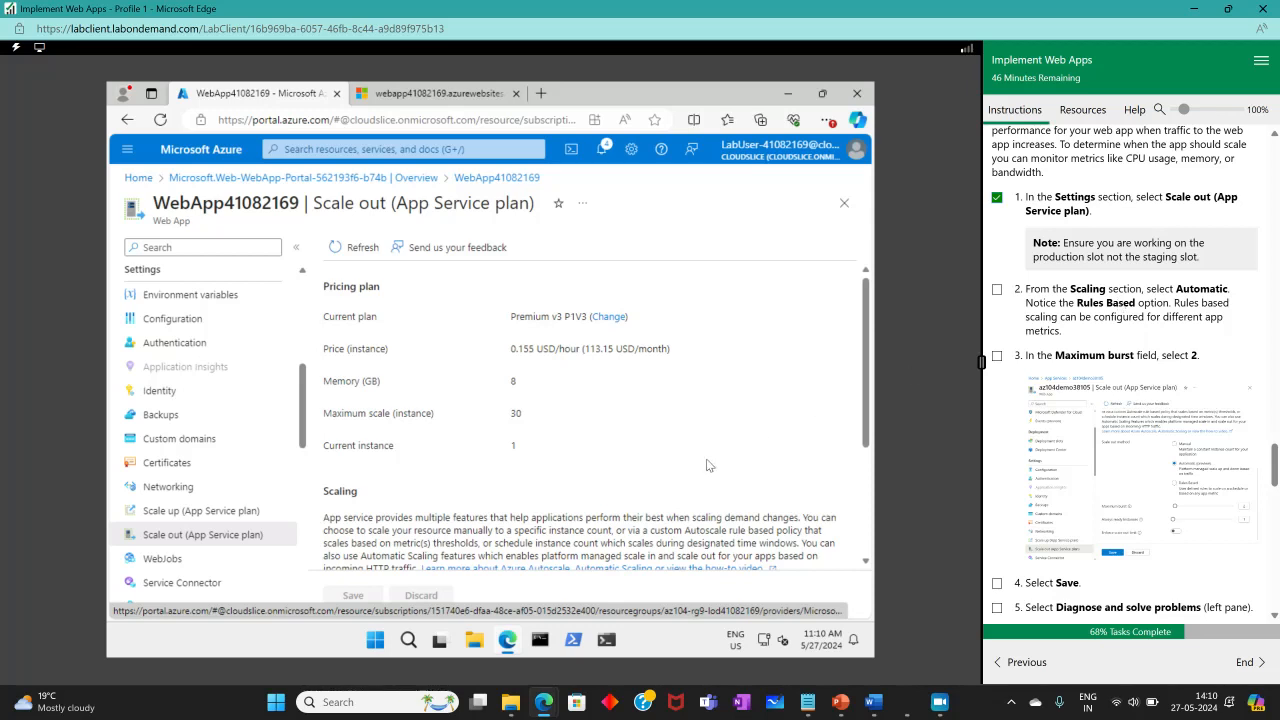
scroll(705, 467, down, 2)
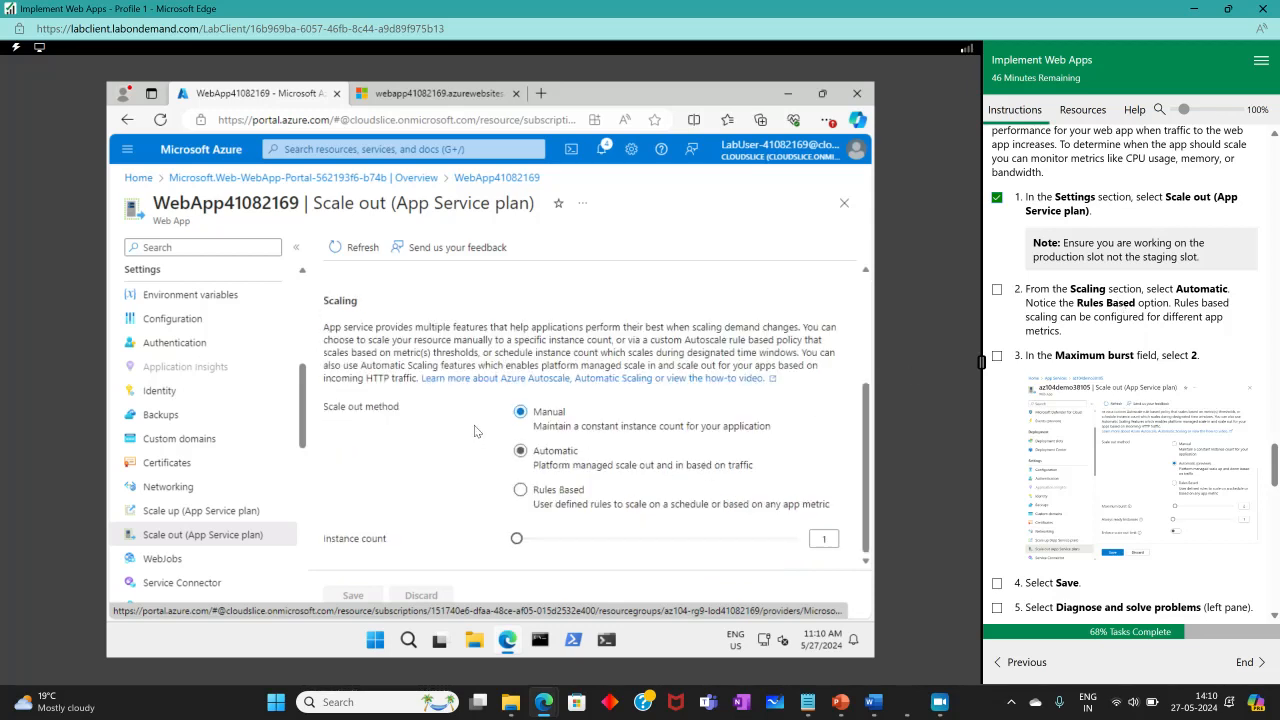
click(520, 451)
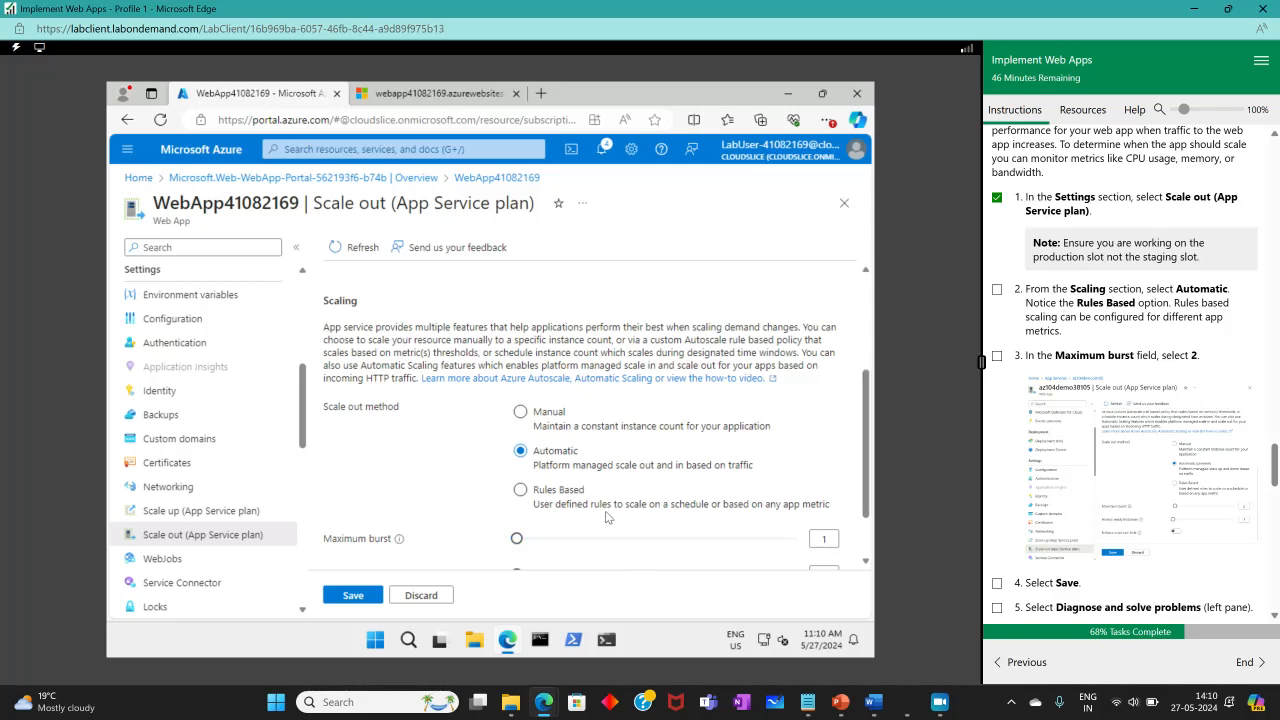
click(646, 510)
click(996, 290)
Set Maximum burst to 2 and tick off the Maximum burst instruction.
click(826, 541)
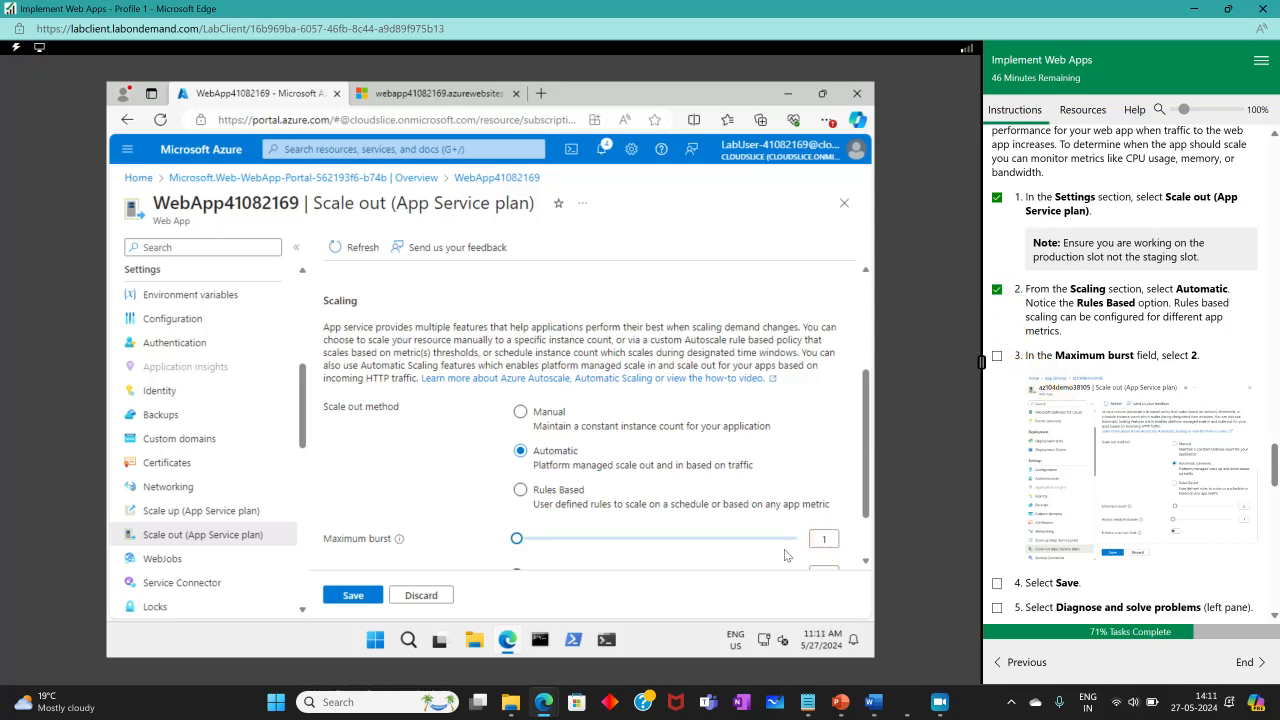
scroll(790, 548, down, 1)
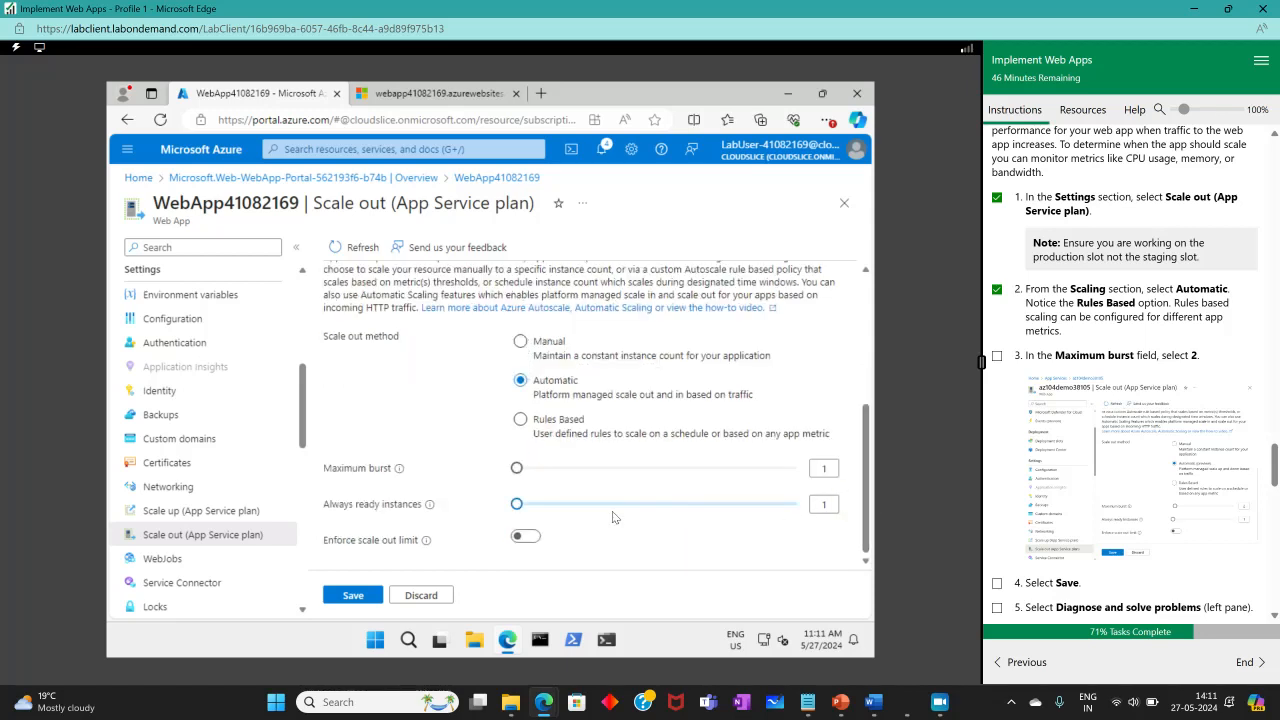
drag(518, 469, 578, 474)
drag(531, 473, 529, 474)
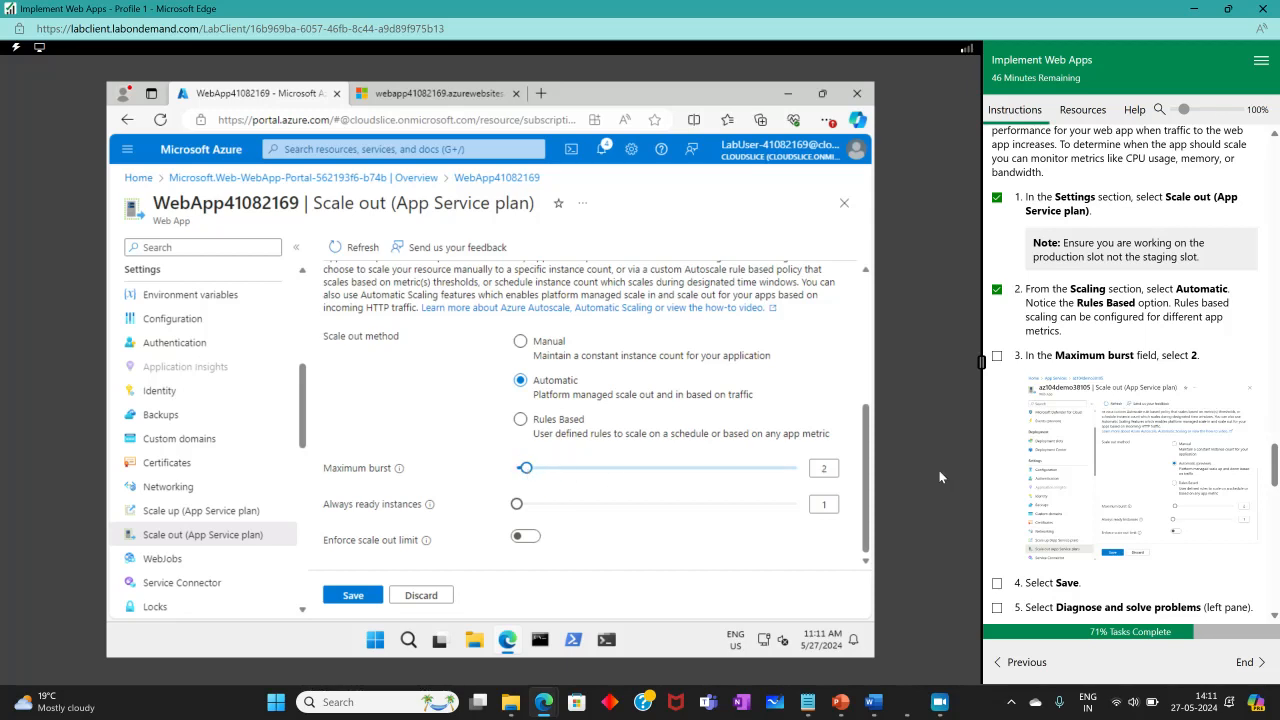
click(997, 357)
Save the automatic scaling settings and tick off the Save instruction.
scroll(1024, 418, down, 2)
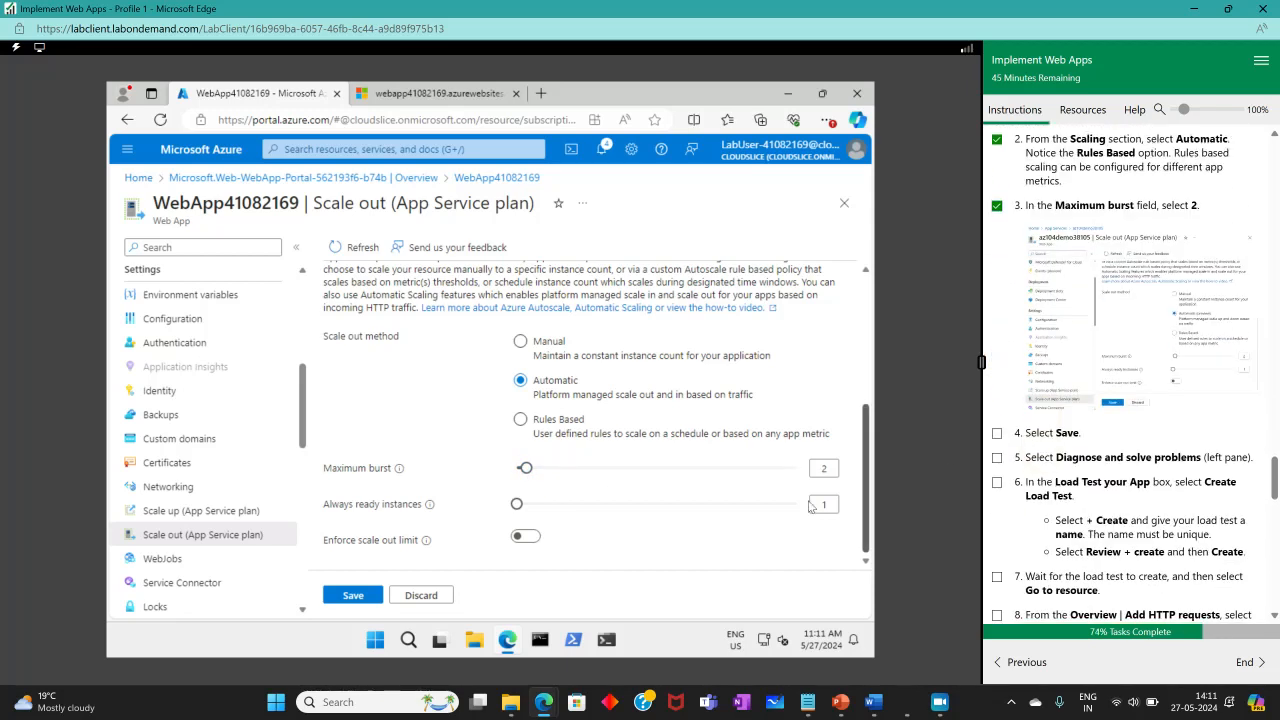
click(362, 598)
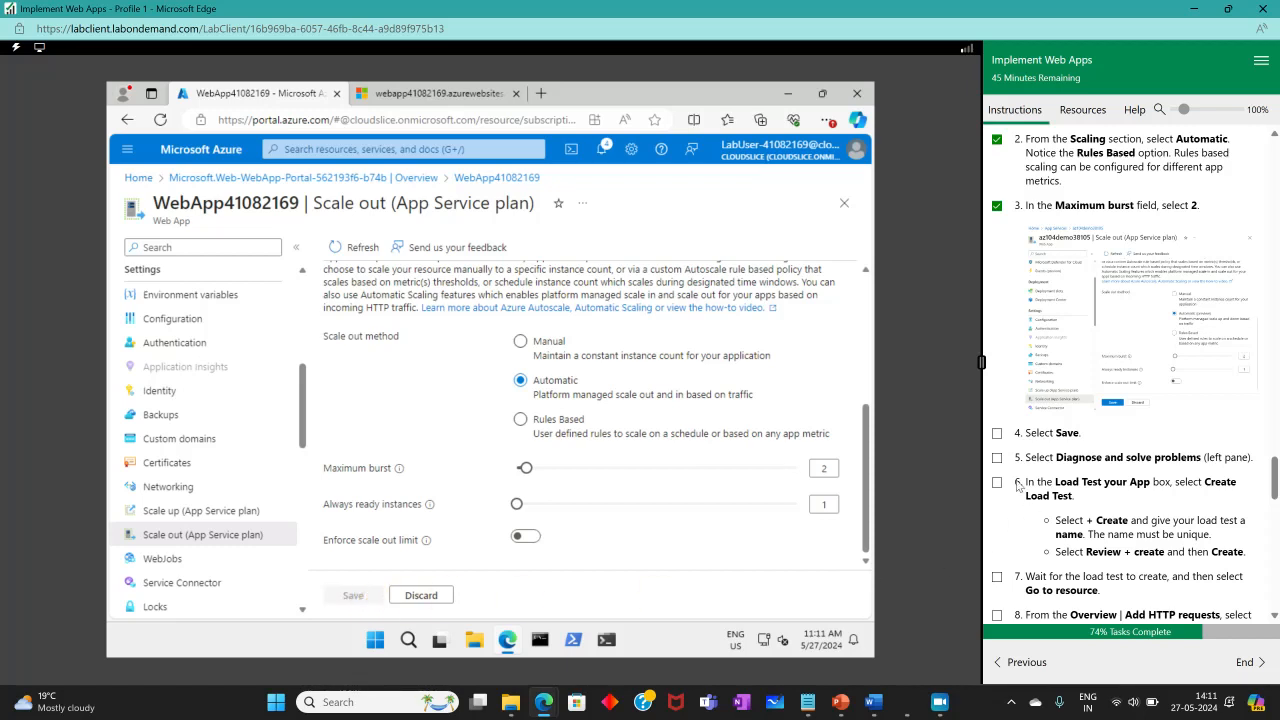
click(997, 433)
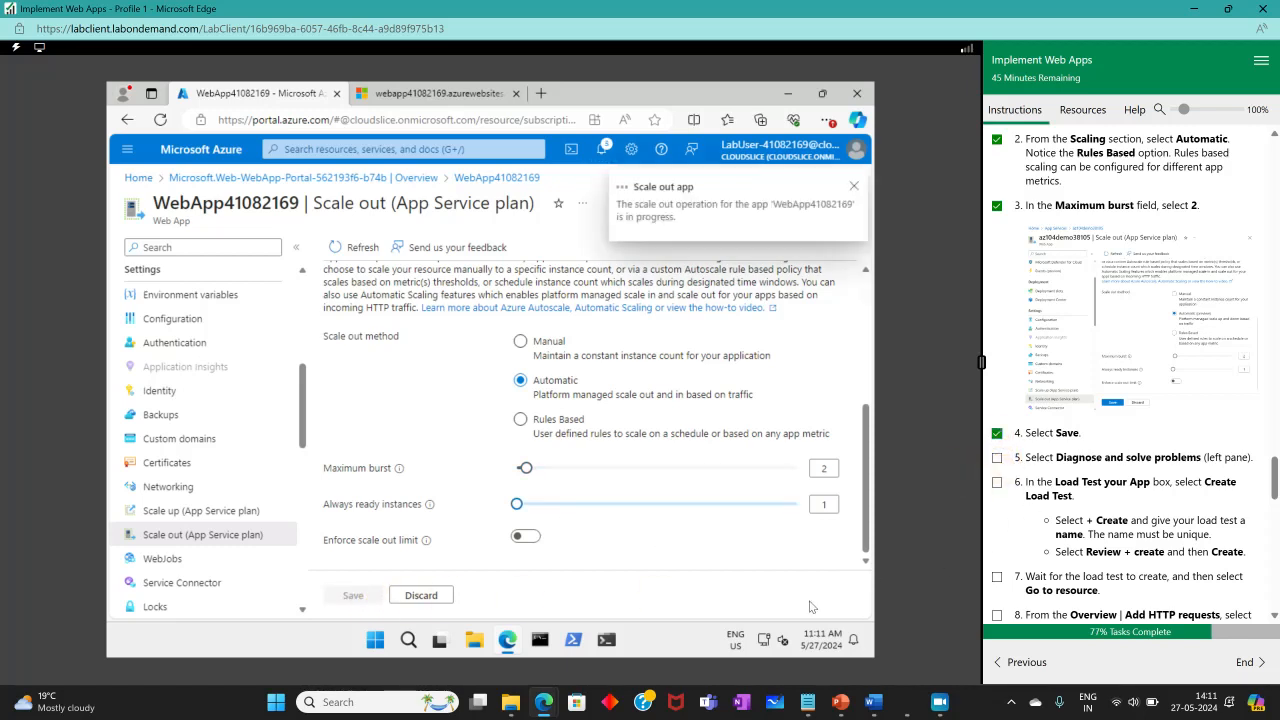
mouse_move(939, 703)
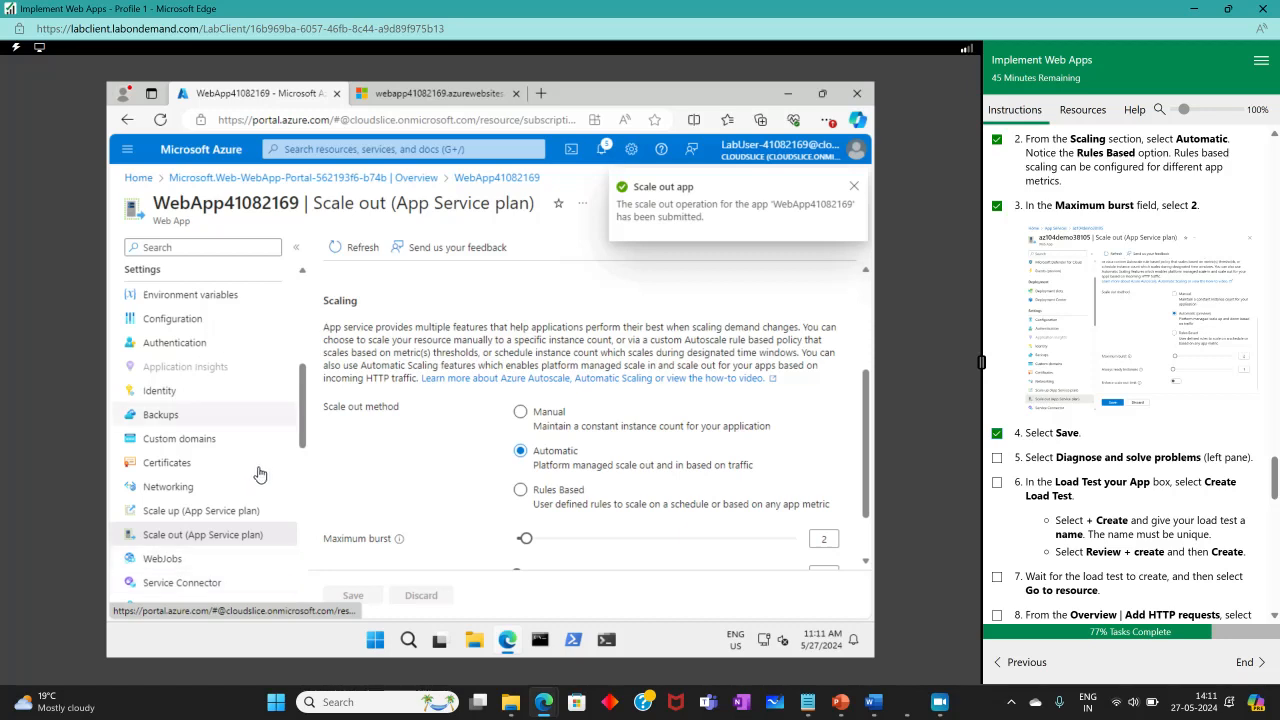
Search the web app menu for "dia", open Diagnose and solve problems, and tick off the instruction.
scroll(258, 478, down, 6)
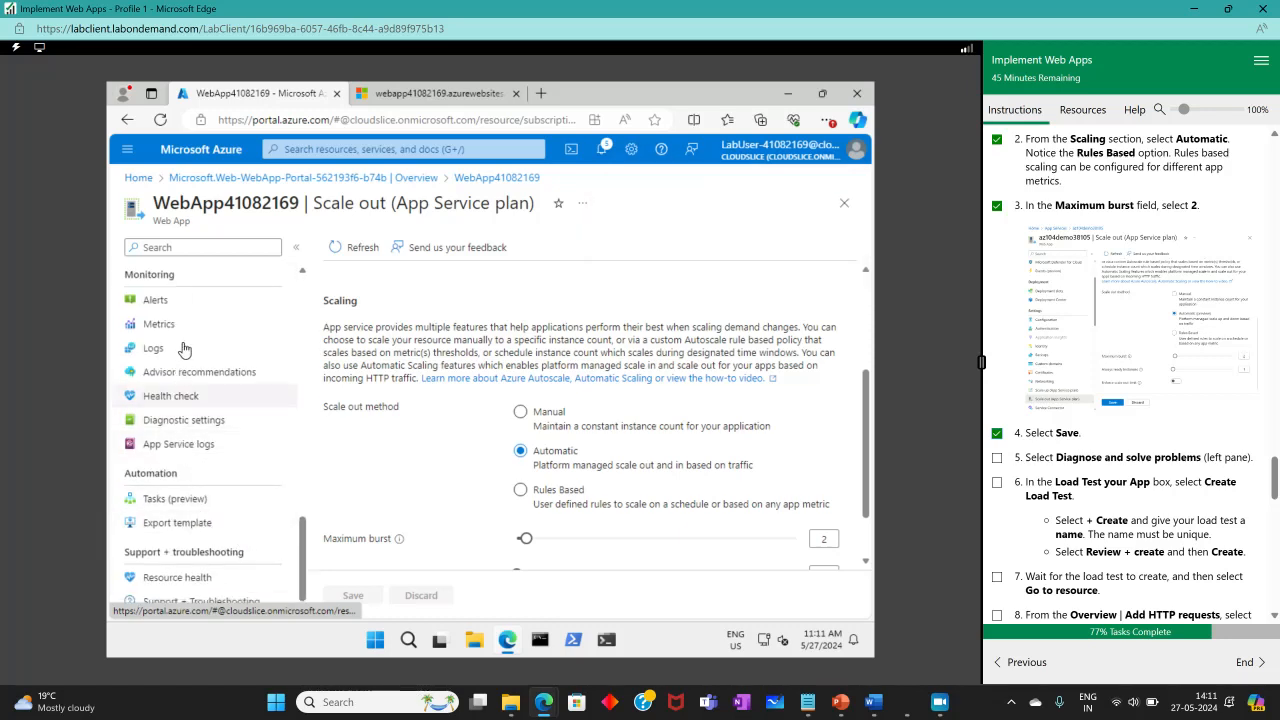
click(159, 248)
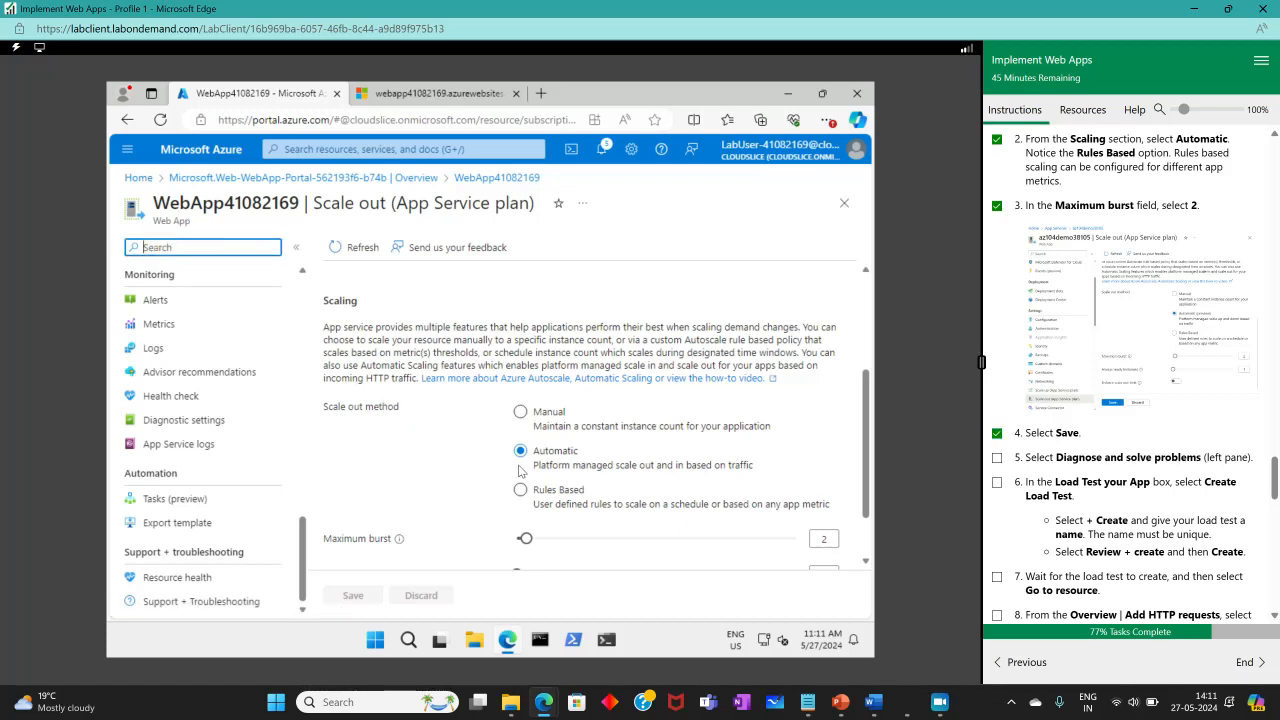
scroll(522, 472, down, 1)
scroll(527, 474, up, 3)
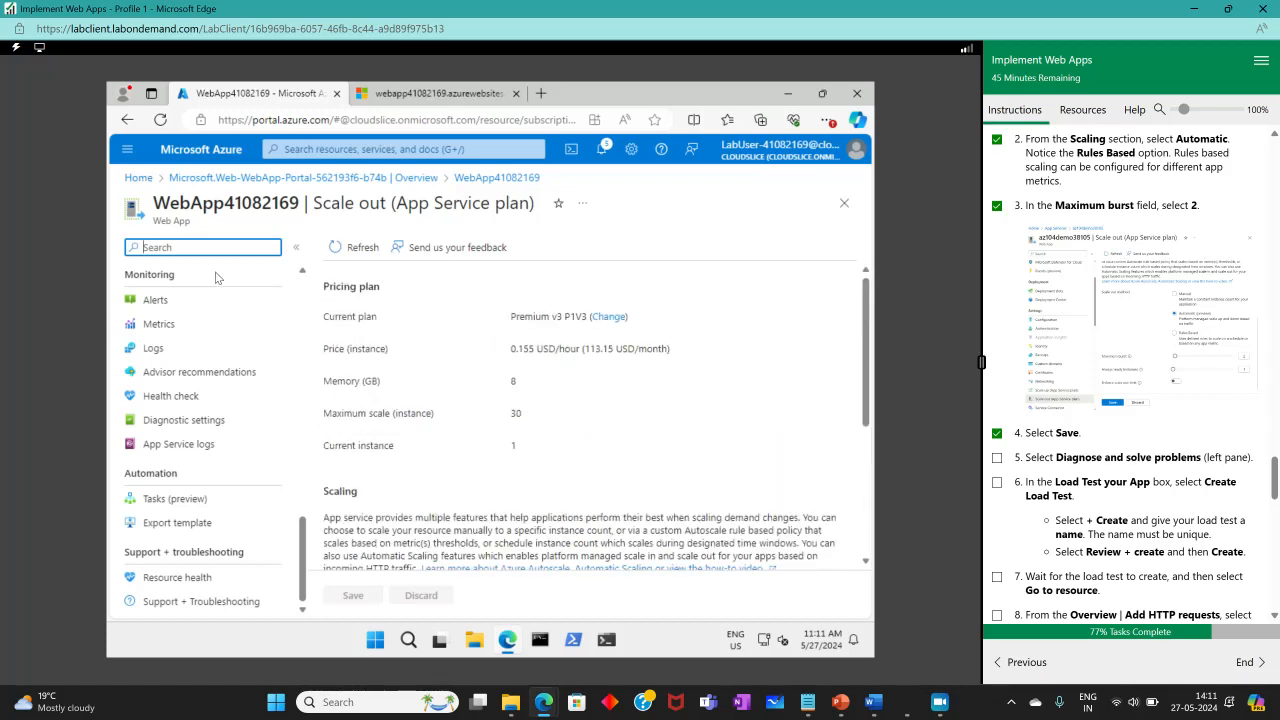
text(dia)
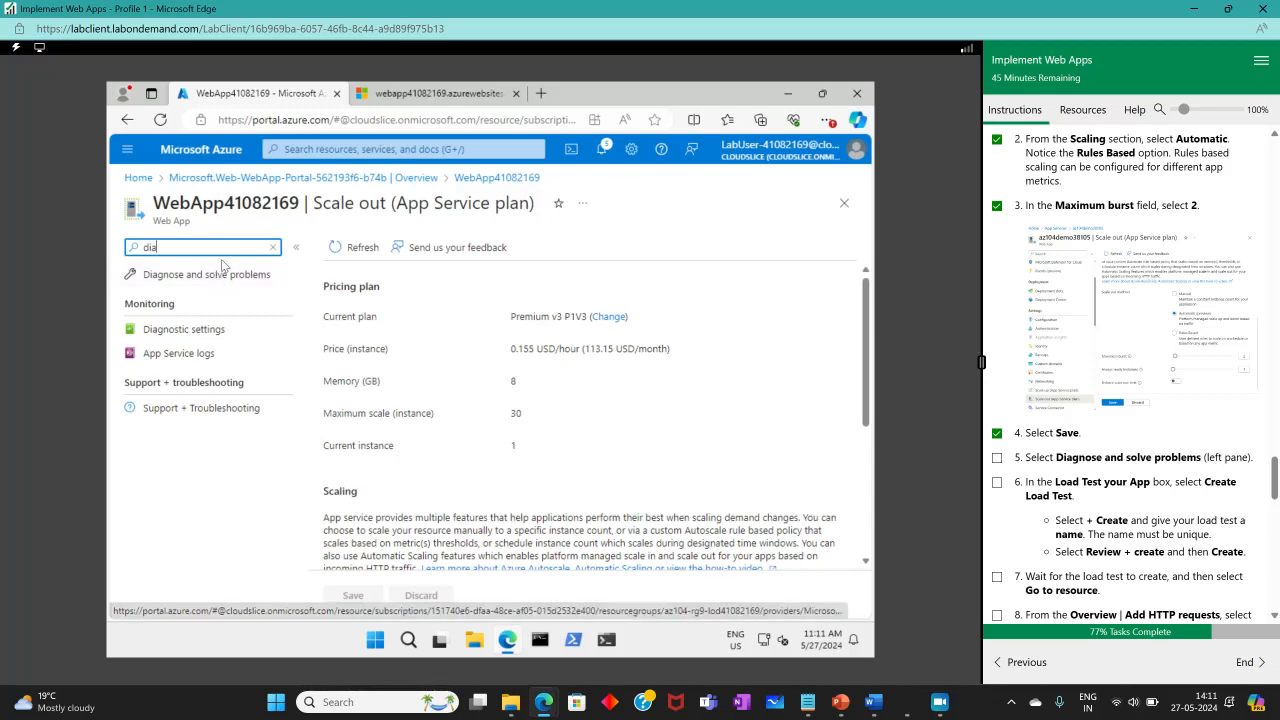
click(210, 275)
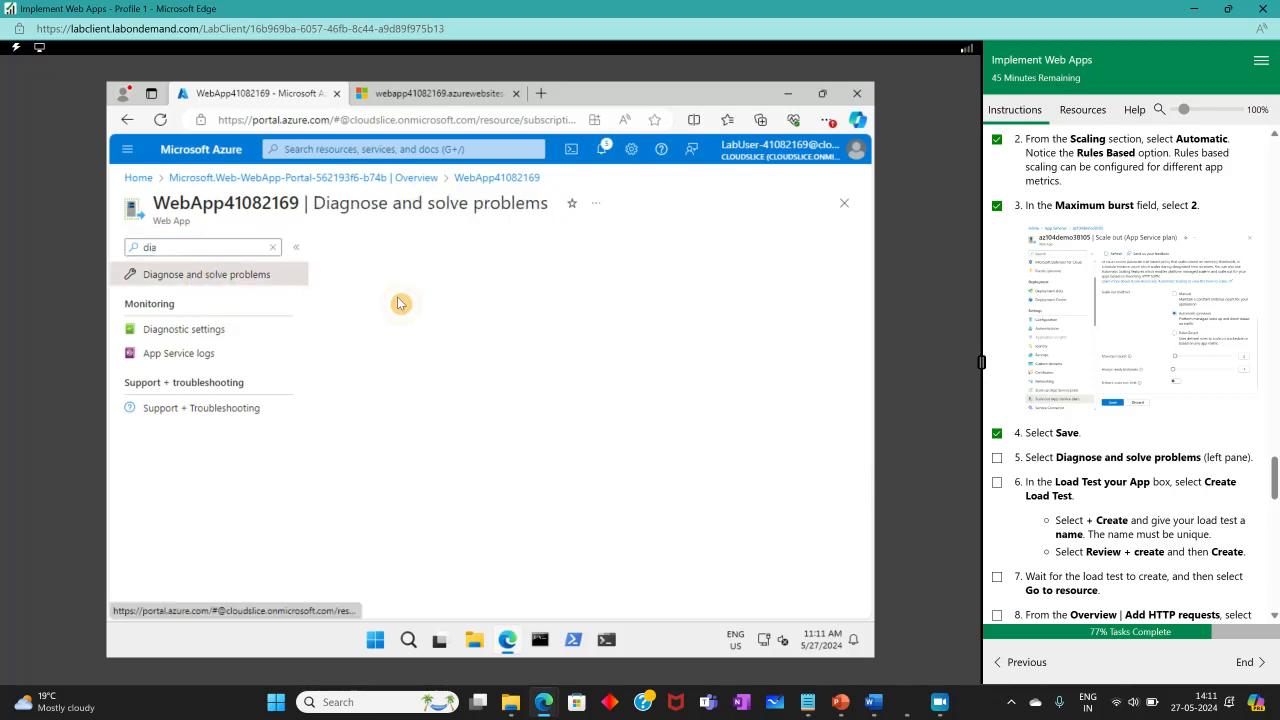
click(997, 457)
Open Create Load Test from the Load Test your App box and tick off the instruction.
scroll(1075, 500, down, 1)
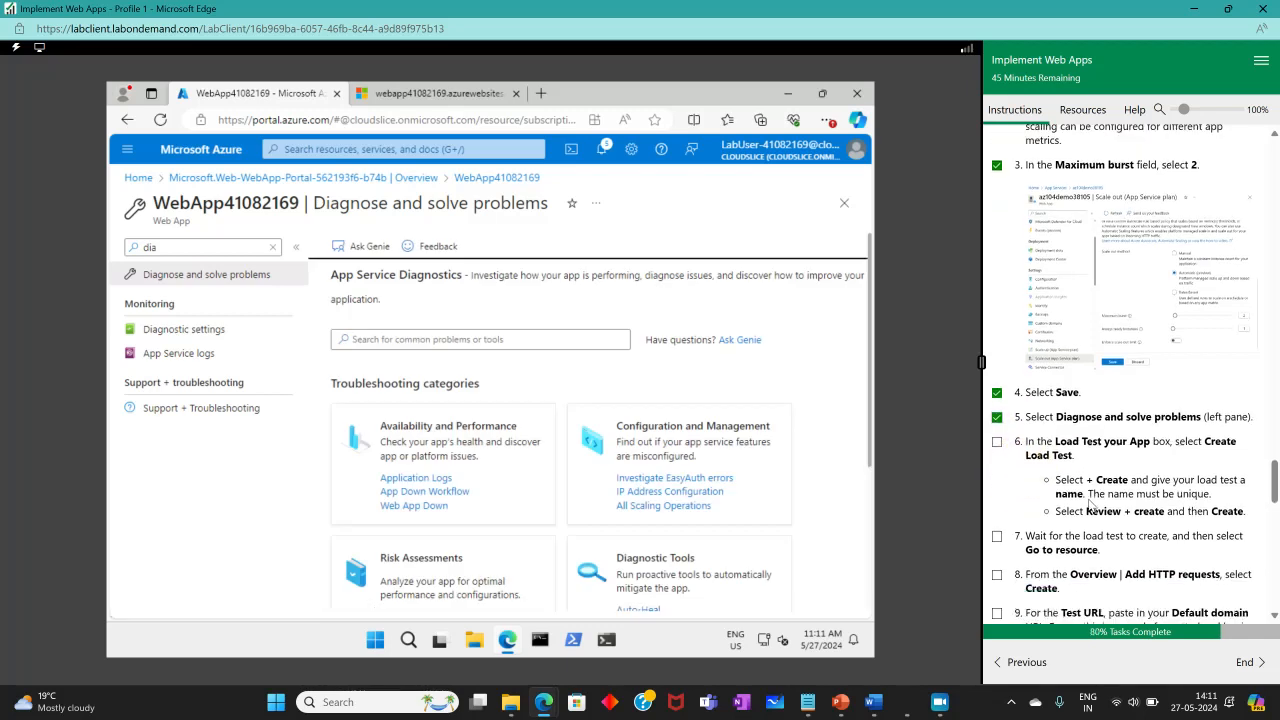
scroll(1085, 480, down, 3)
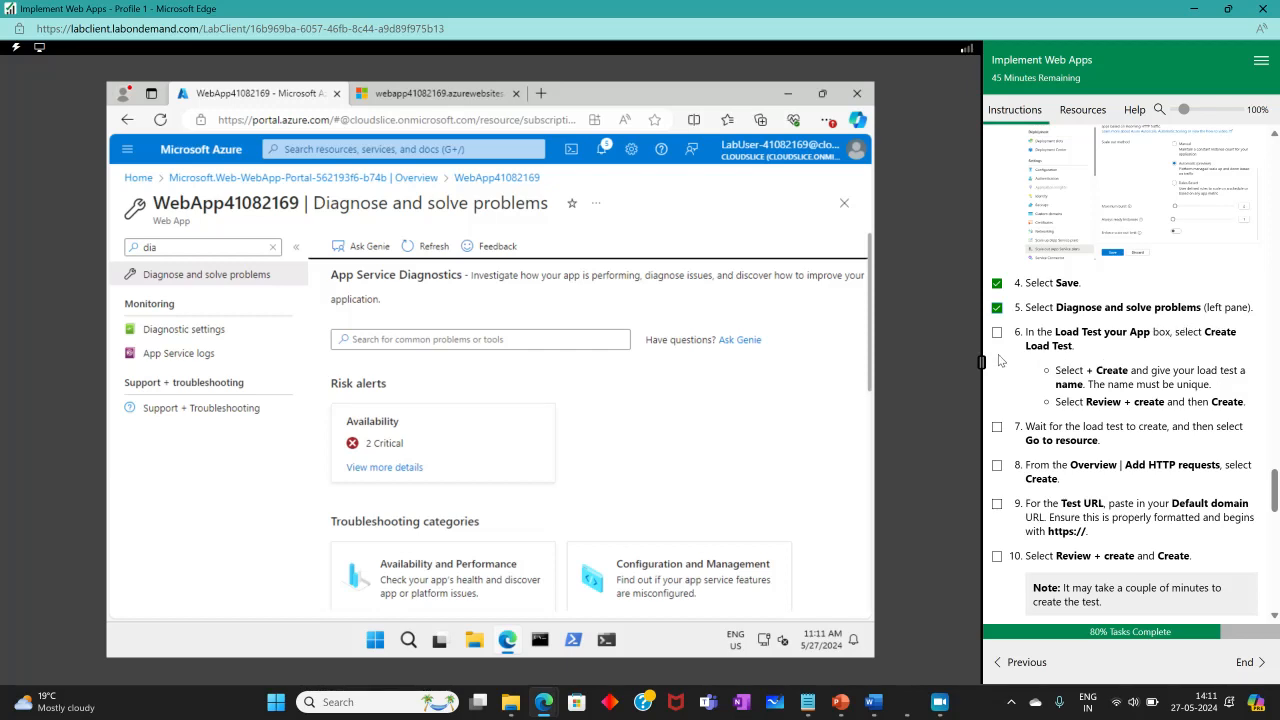
scroll(698, 525, down, 2)
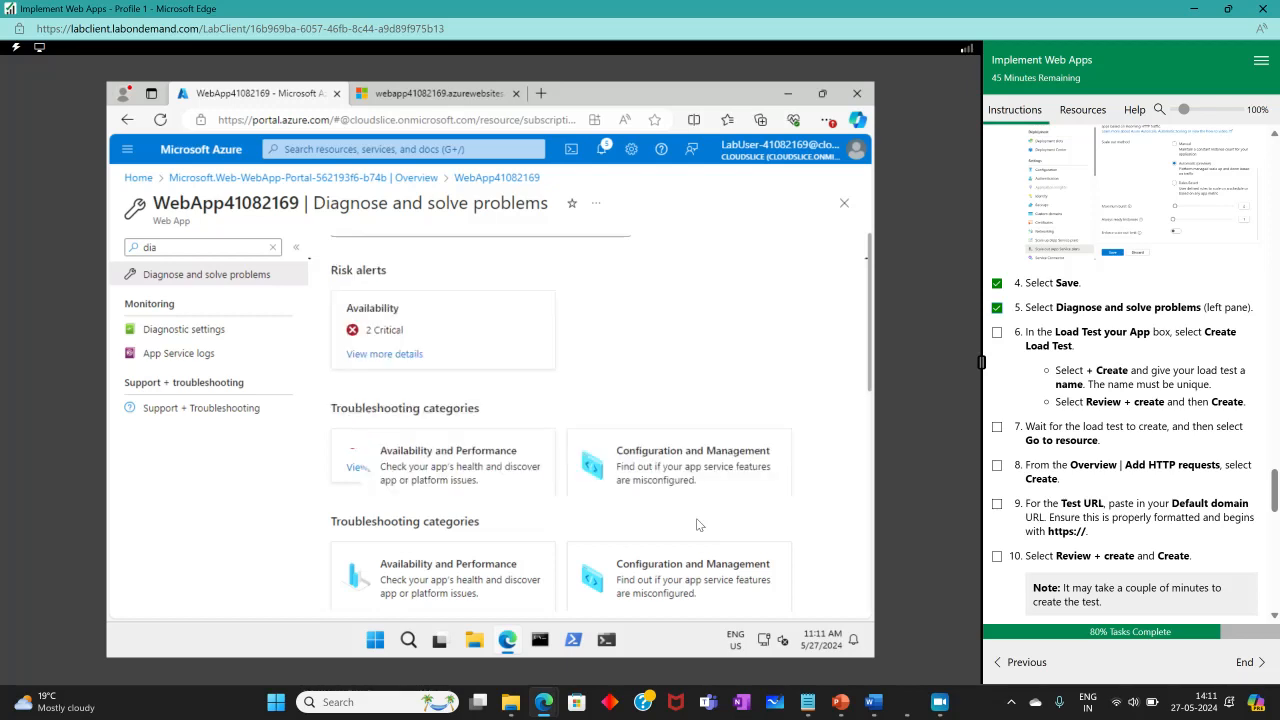
scroll(698, 525, down, 1)
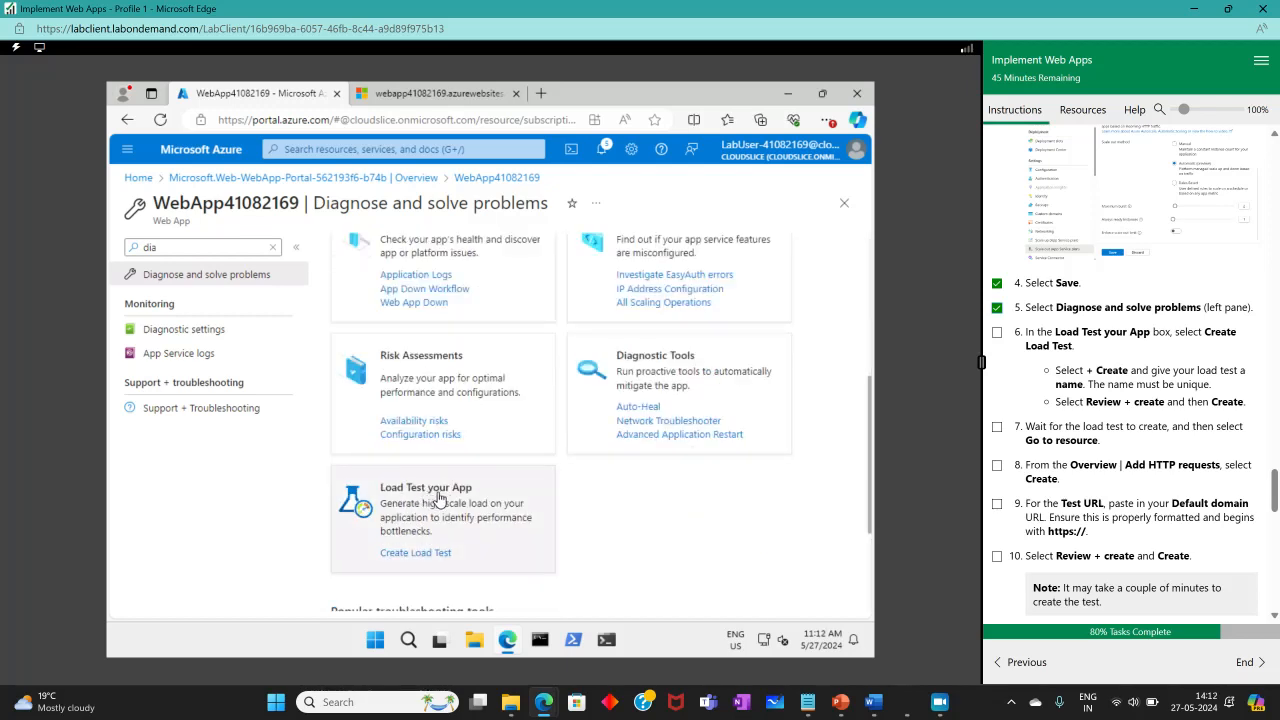
click(428, 552)
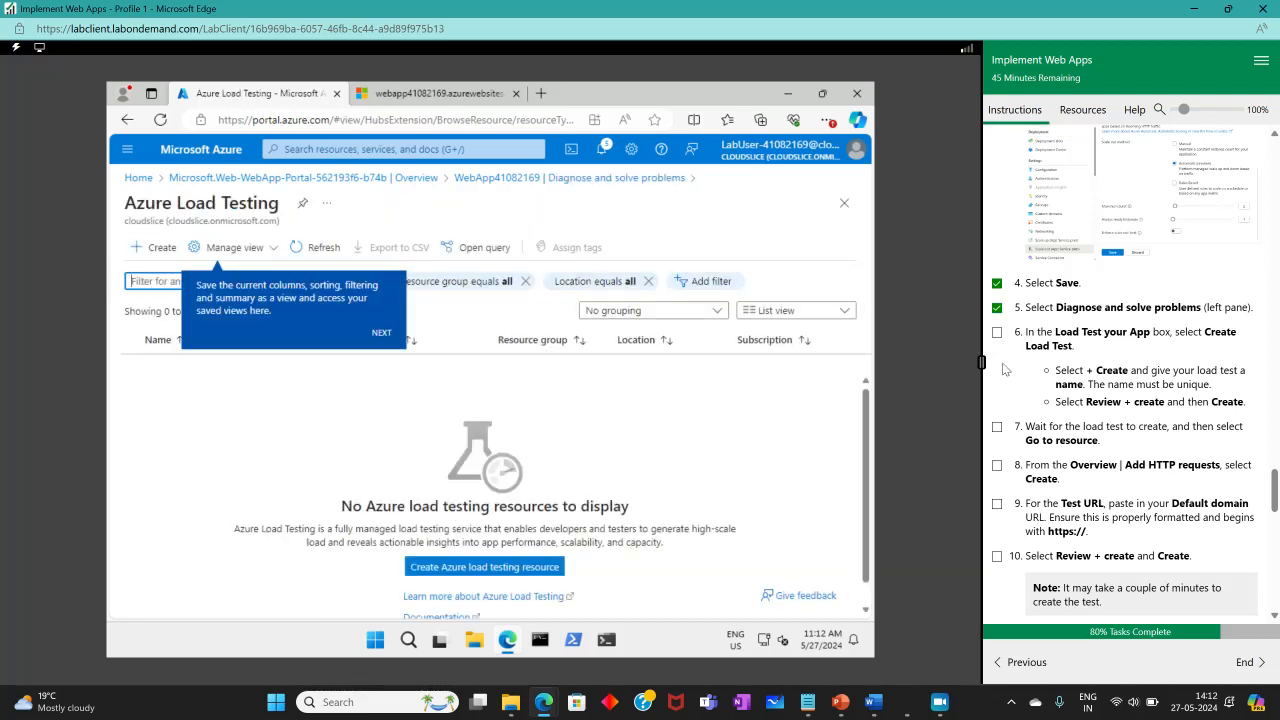
click(996, 332)
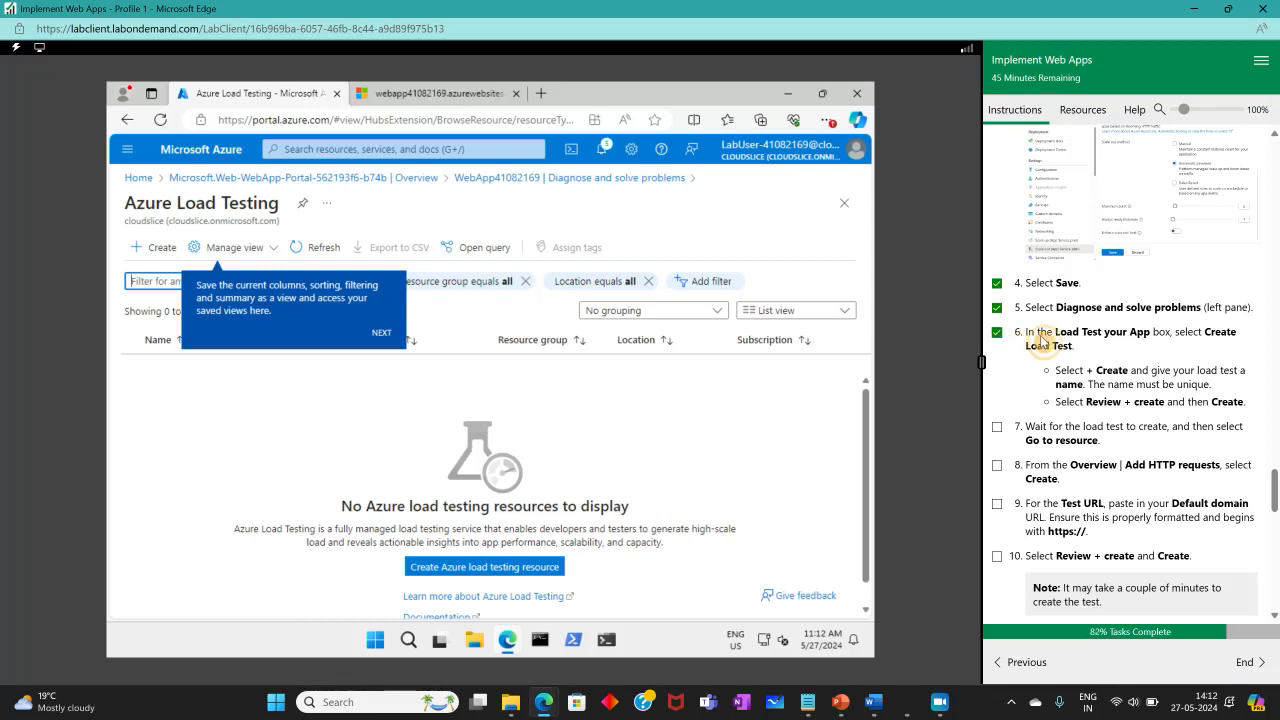
Start a new load testing resource named testing1 and proceed to Review + create.
click(152, 248)
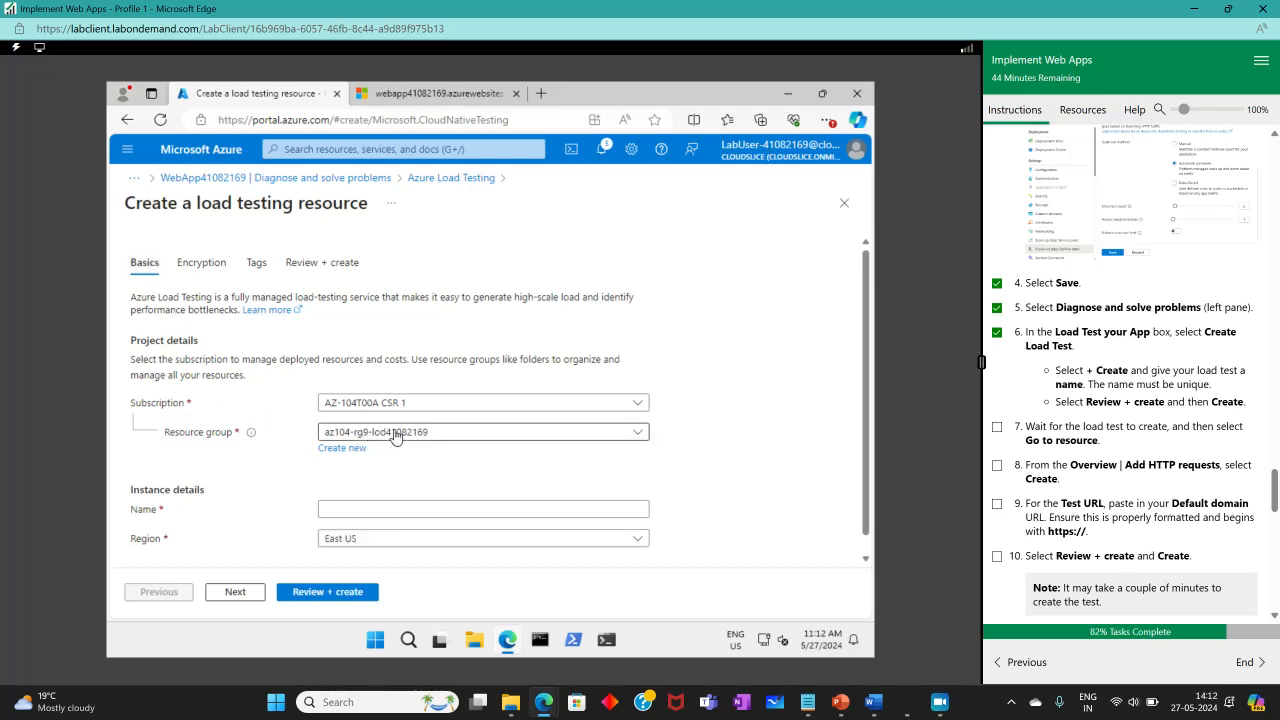
scroll(400, 437, down, 1)
click(361, 492)
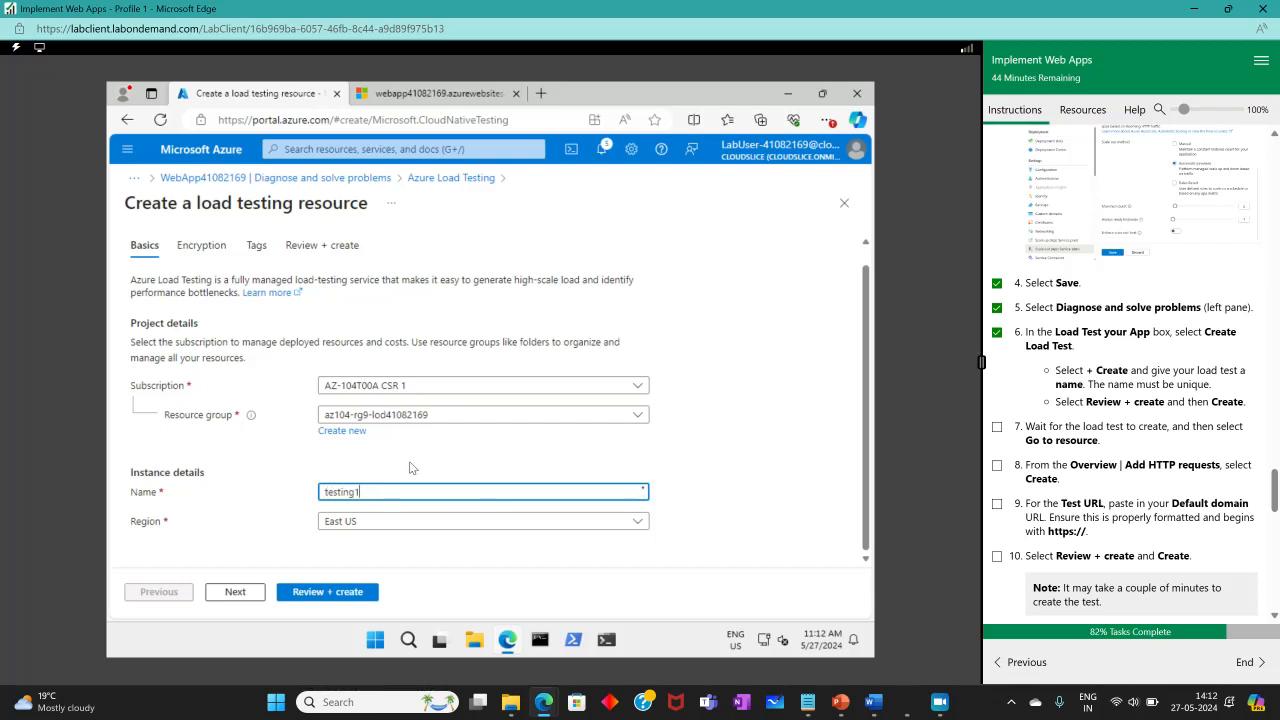
click(306, 592)
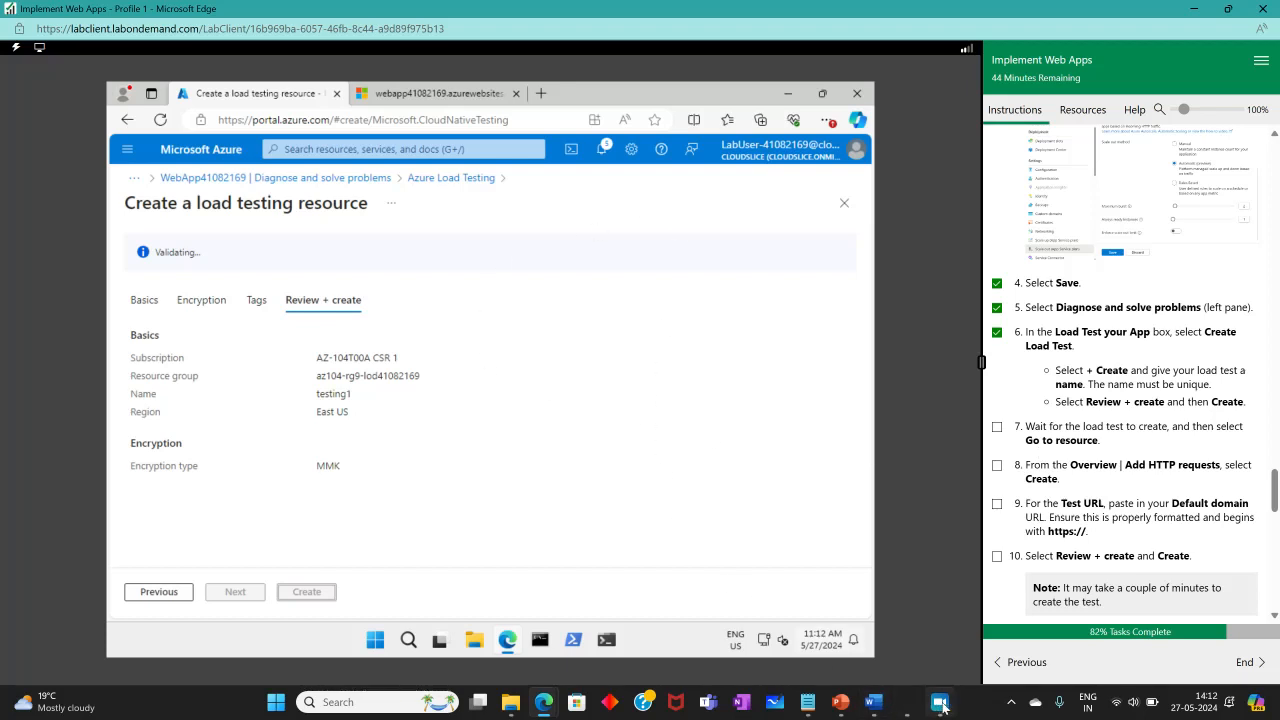
mouse_move(940, 703)
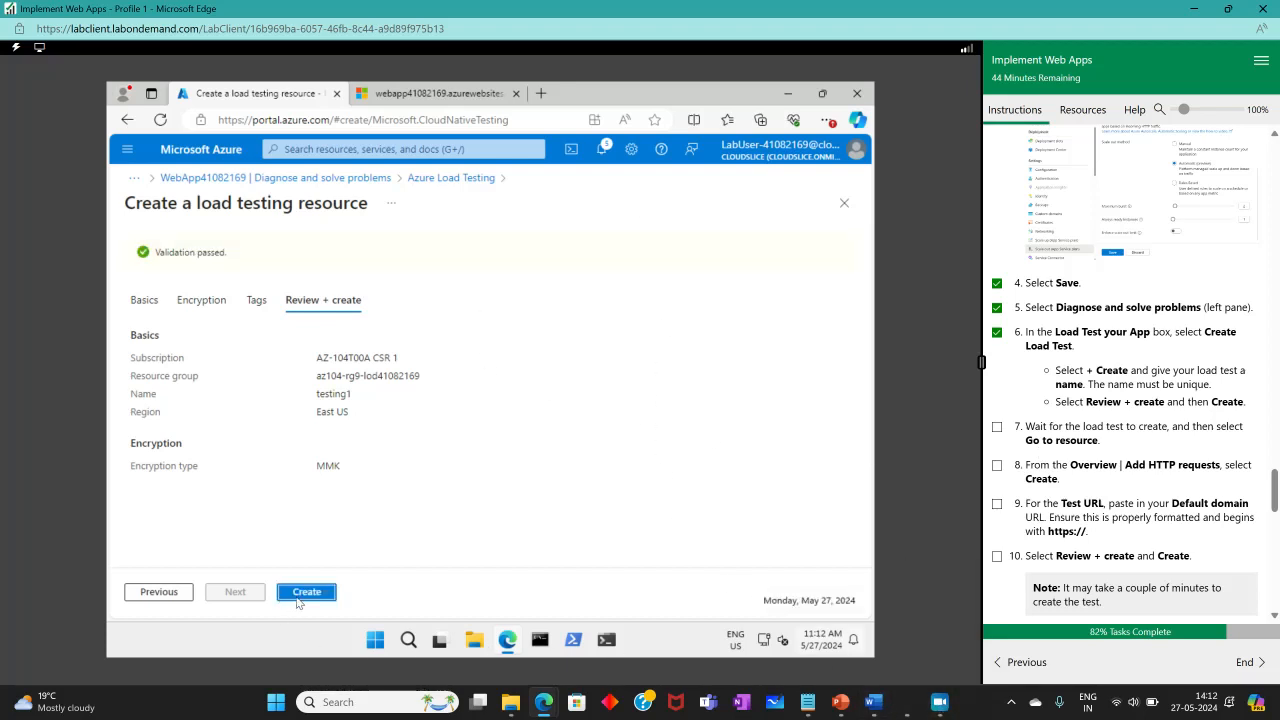
Create the testing1 load testing resource, open it once deployed, and tick off instruction 7.
click(334, 588)
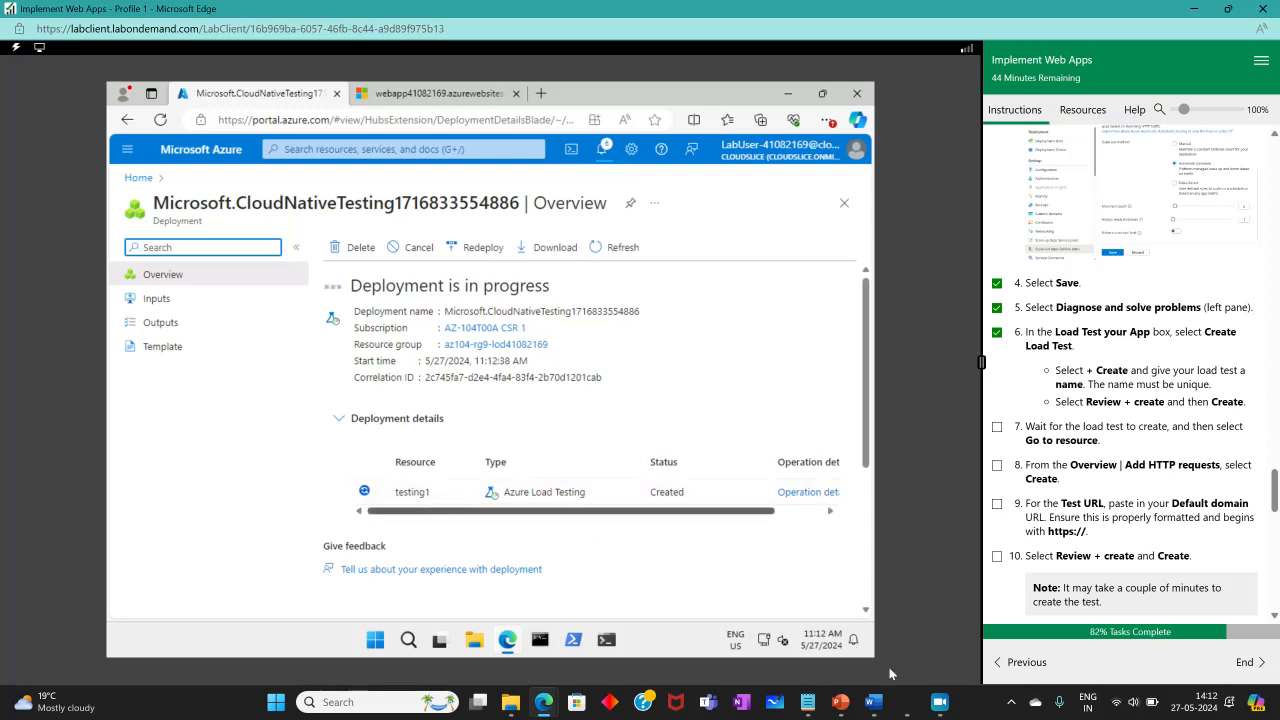
click(948, 706)
click(14, 350)
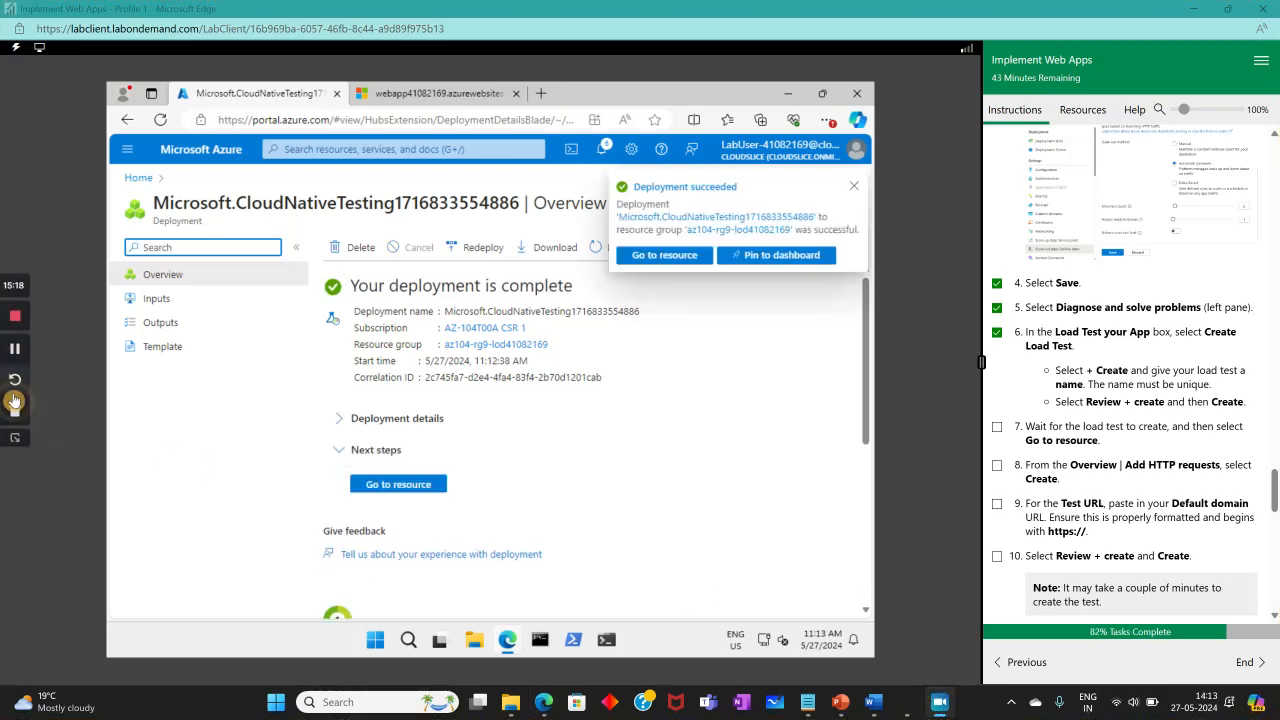
click(406, 485)
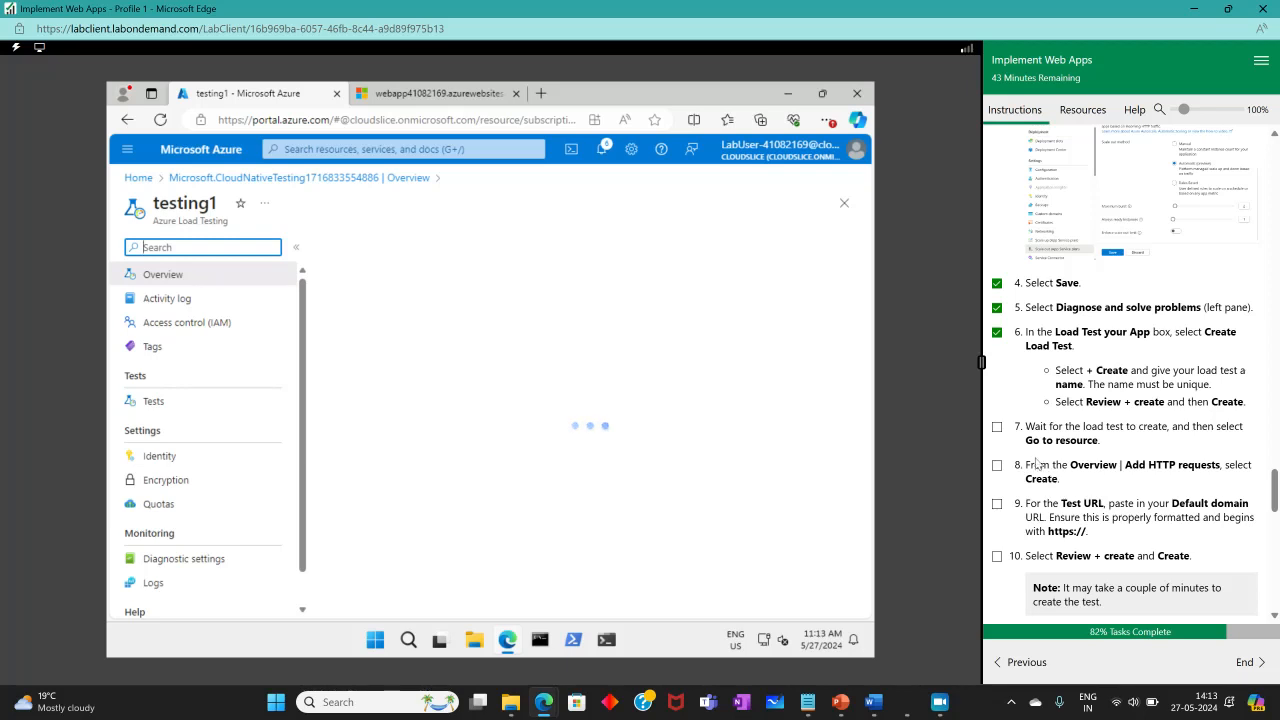
click(997, 426)
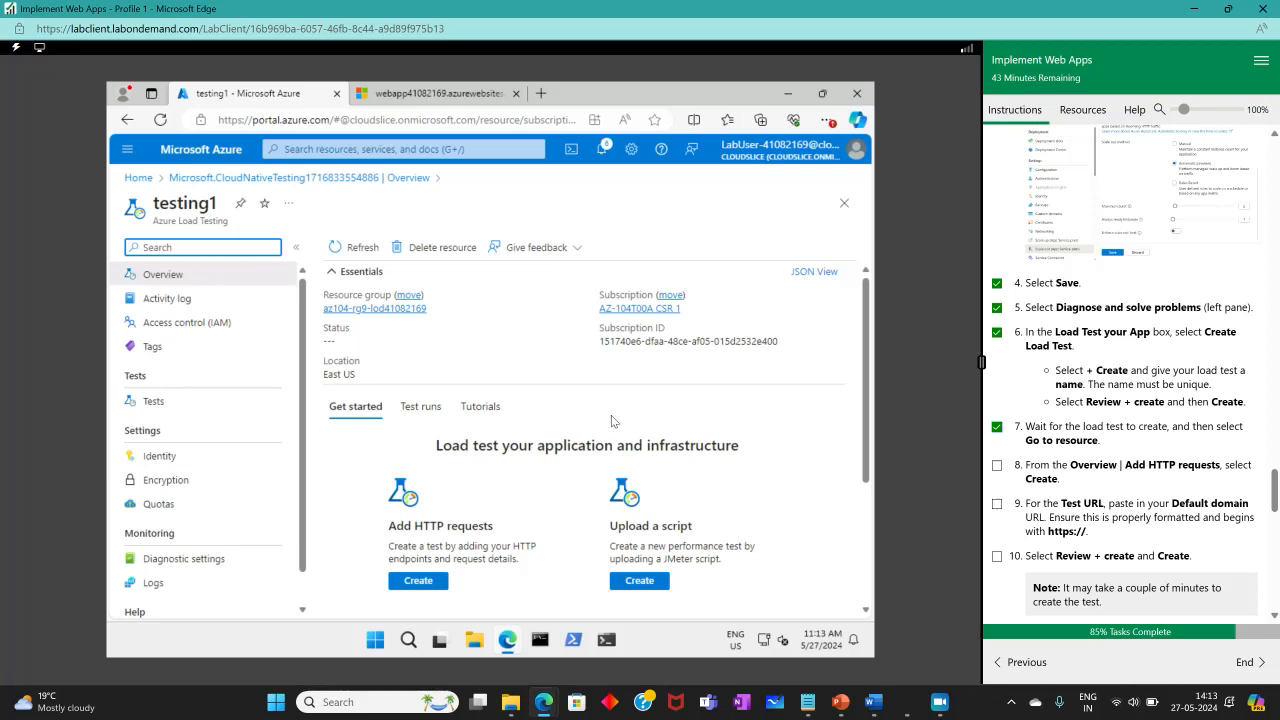
Start a URL-based test from Add HTTP requests and tick off instruction 8.
click(418, 580)
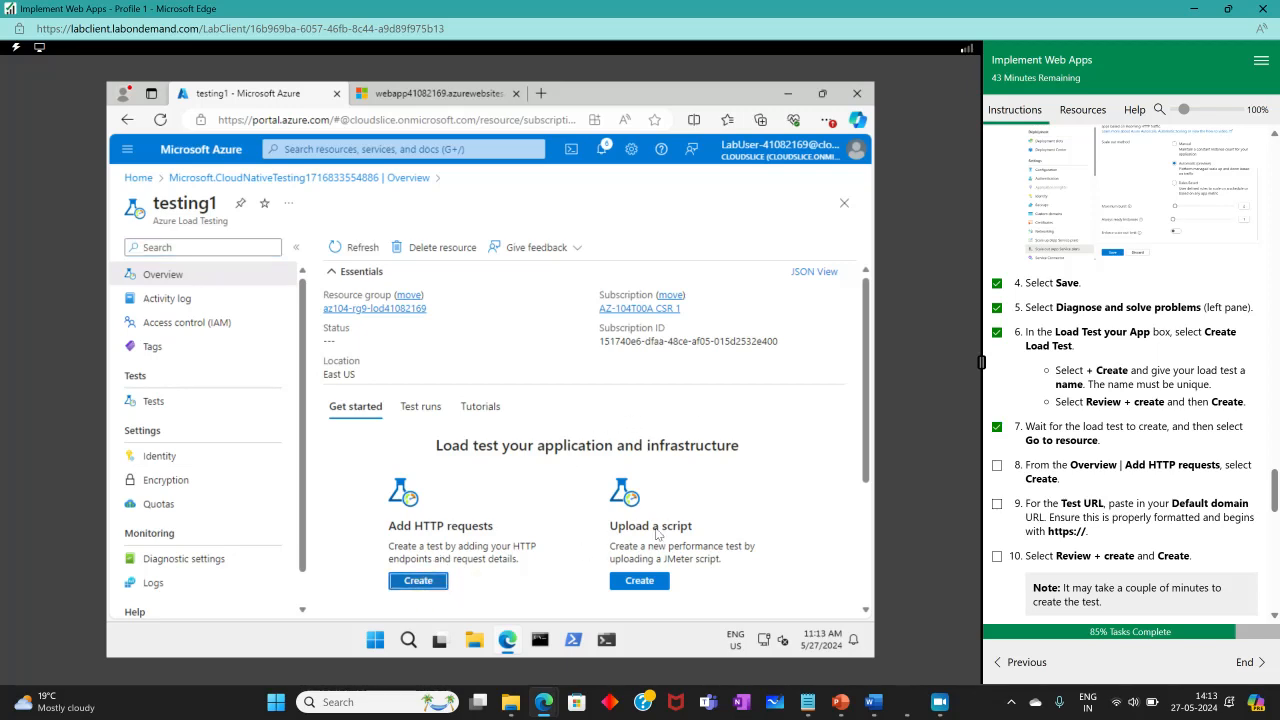
click(996, 465)
scroll(1063, 578, down, 3)
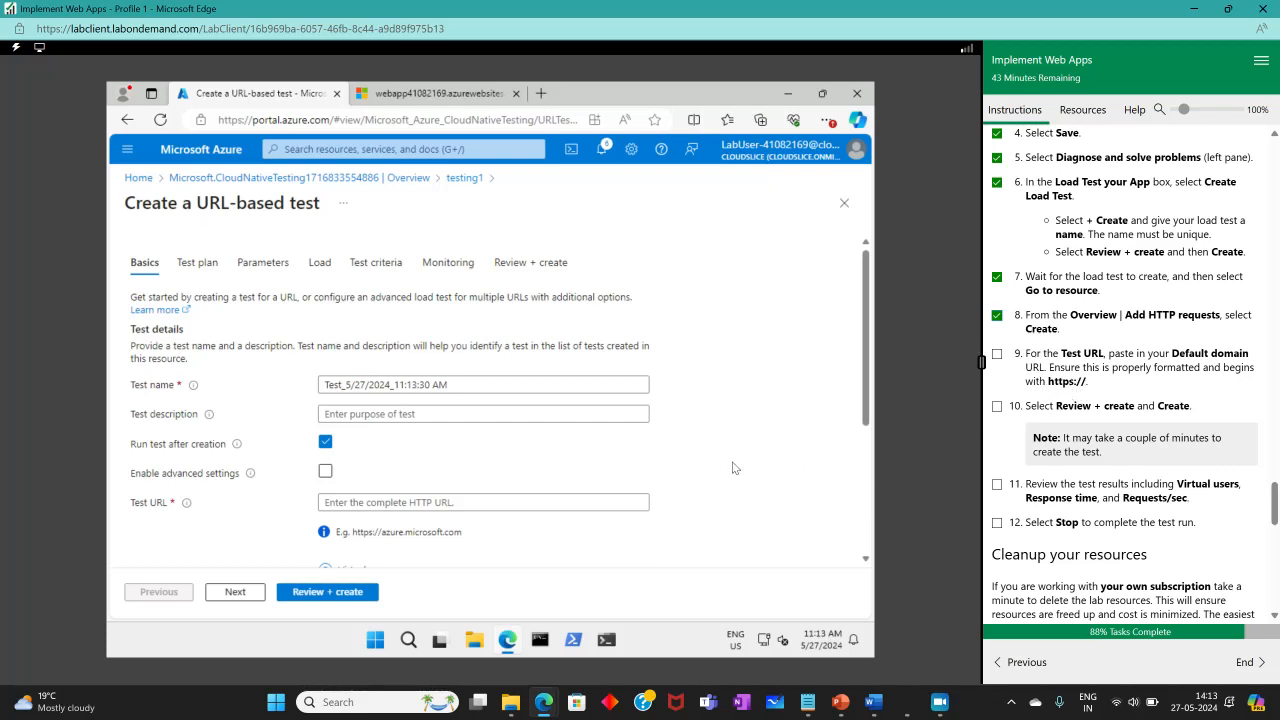
scroll(515, 437, down, 1)
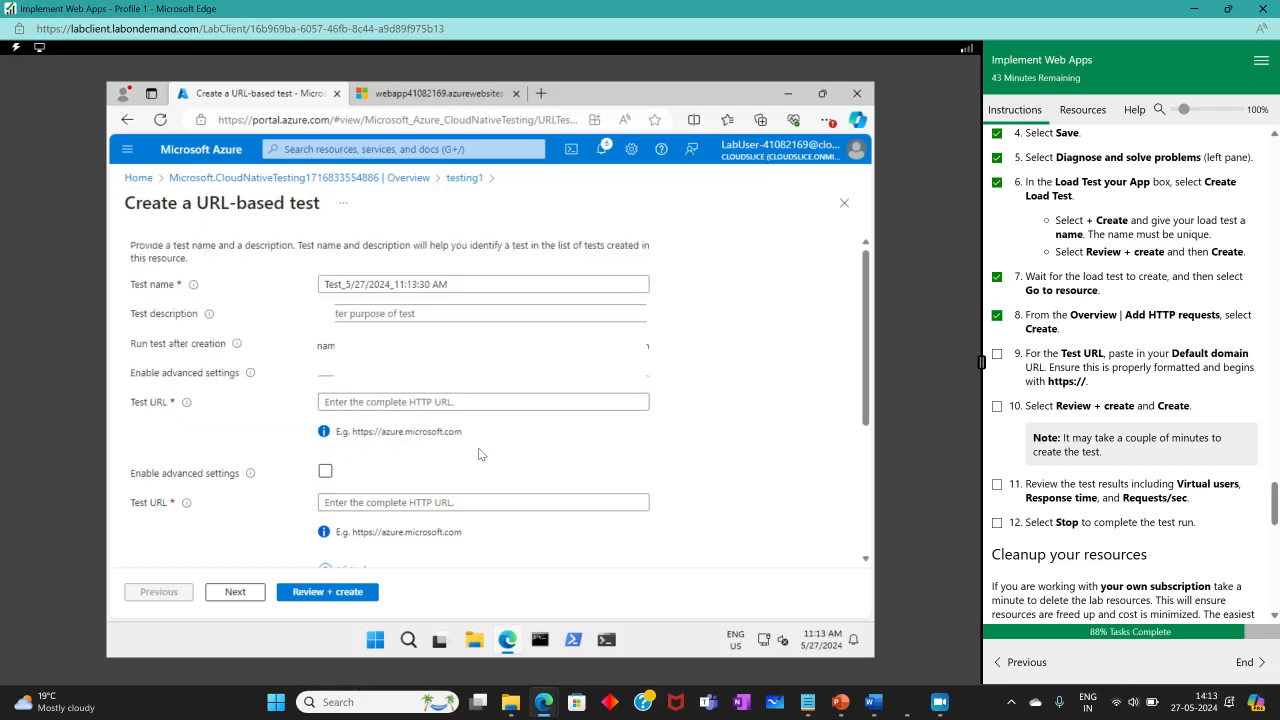
click(380, 398)
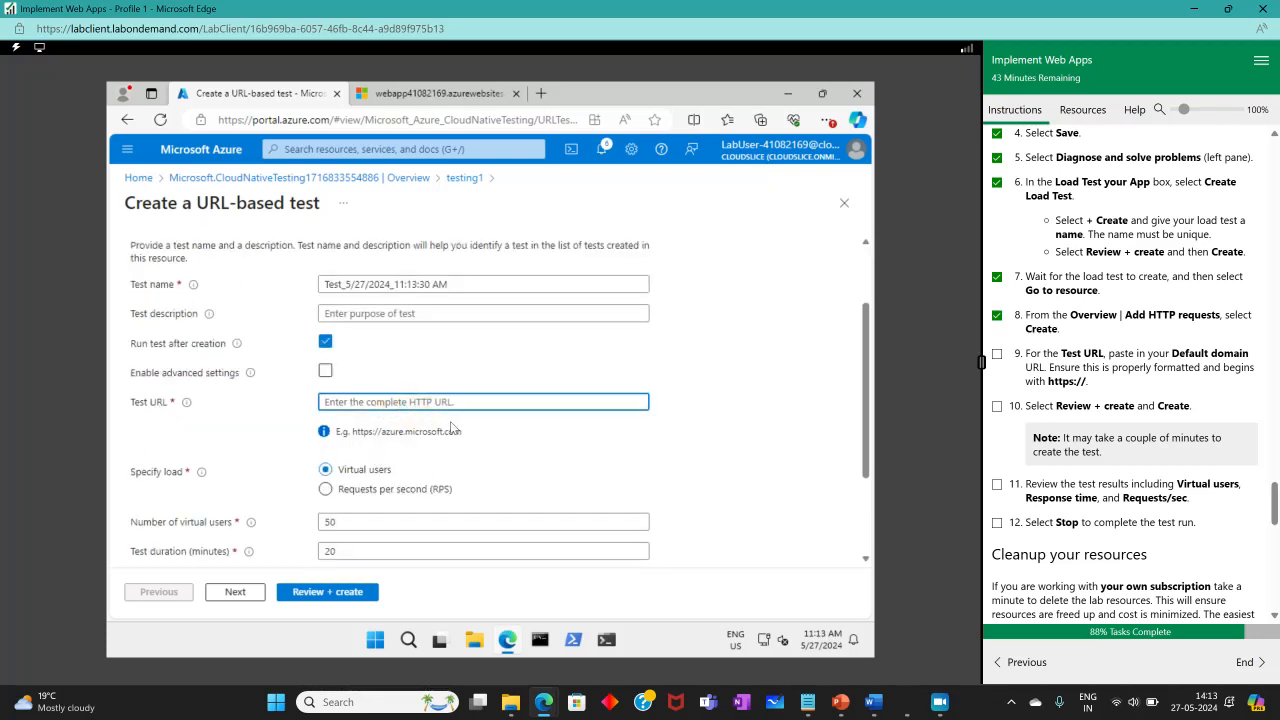
click(440, 93)
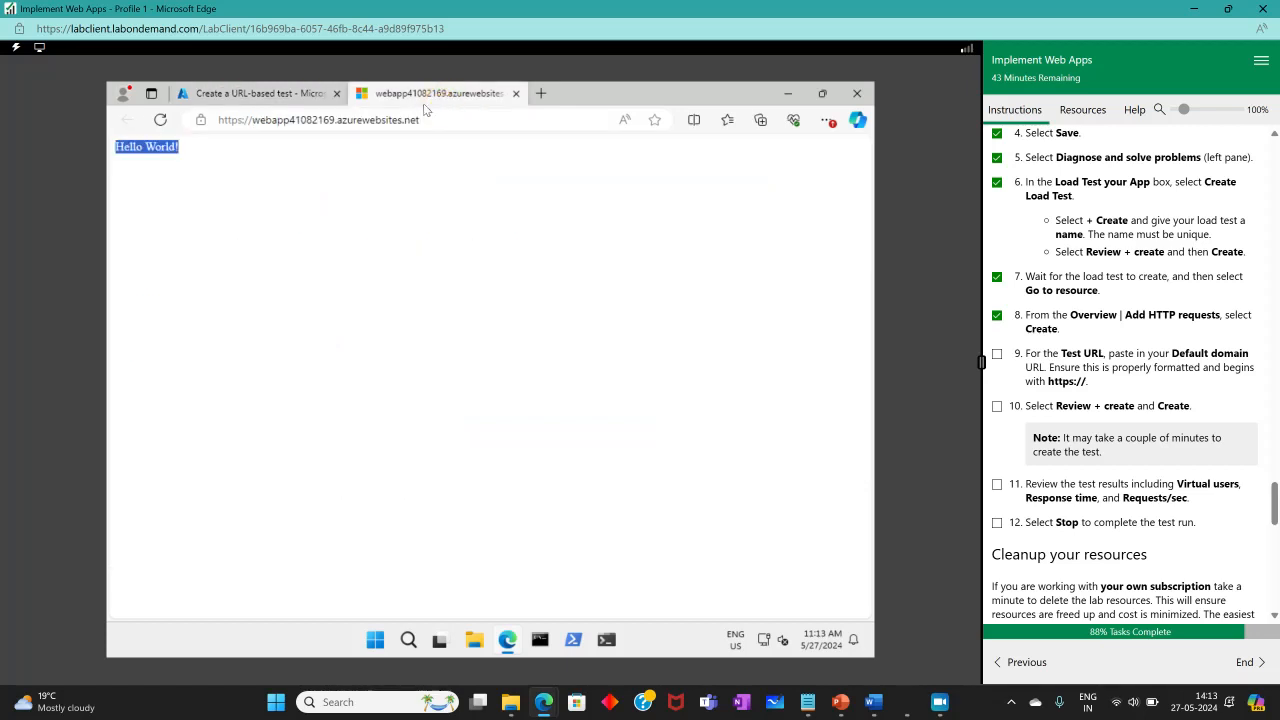
click(410, 120)
drag(410, 120, 199, 120)
right_click(228, 121)
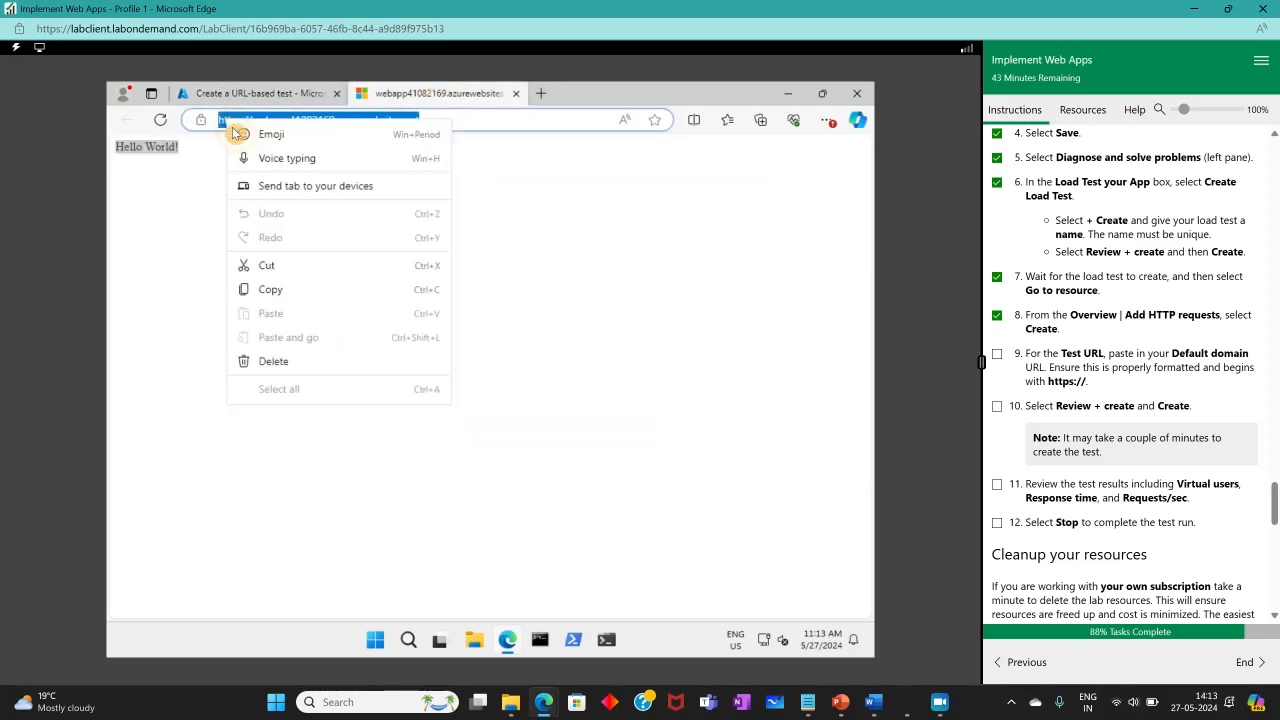
click(281, 289)
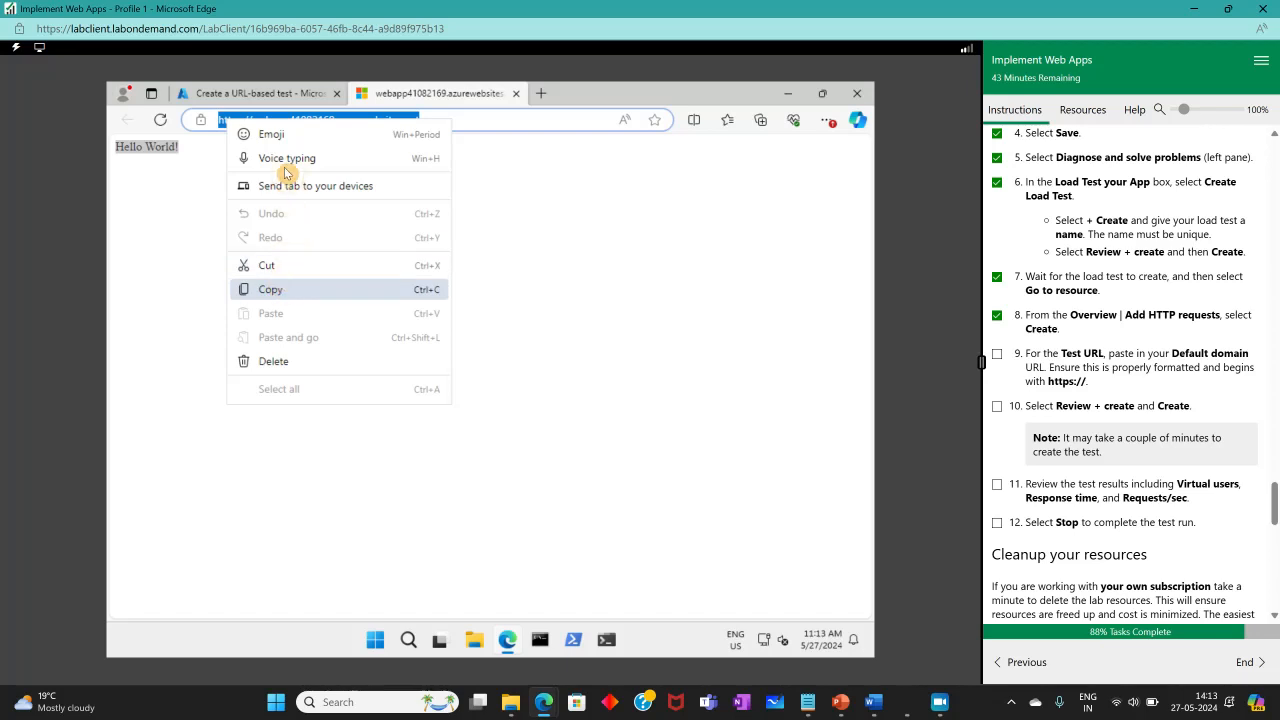
click(275, 93)
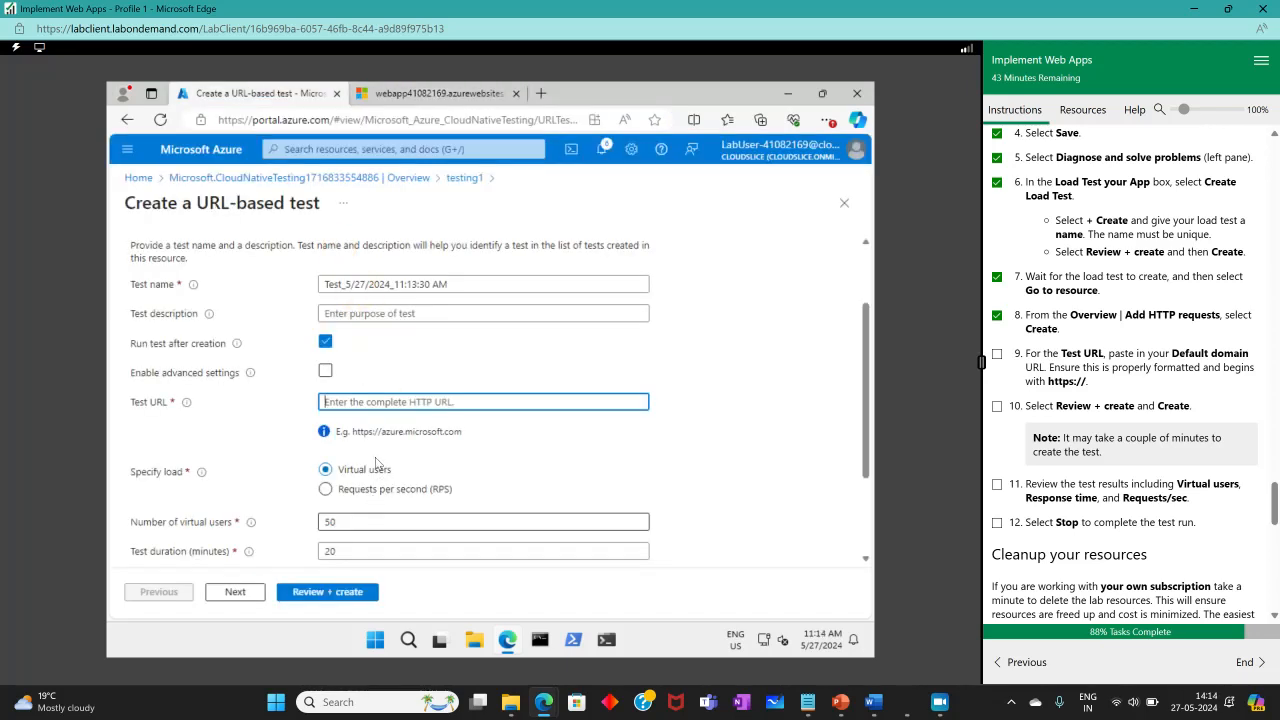
click(362, 404)
right_click(362, 402)
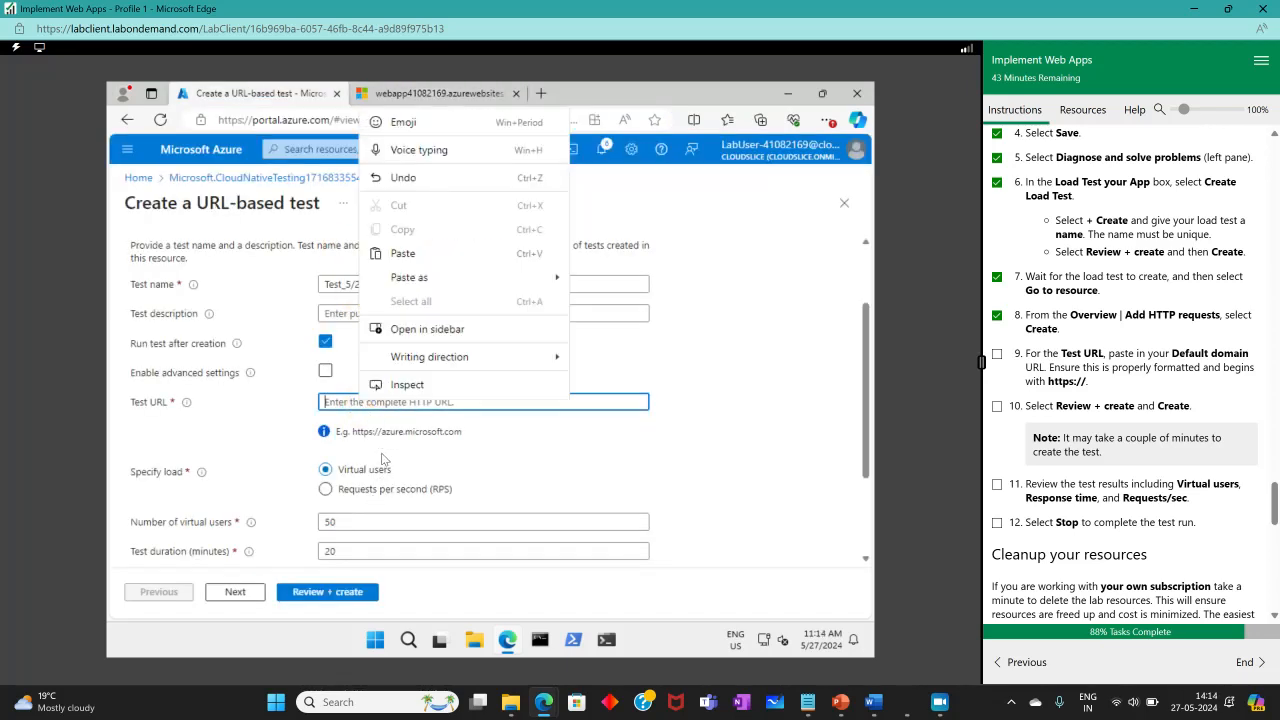
click(400, 255)
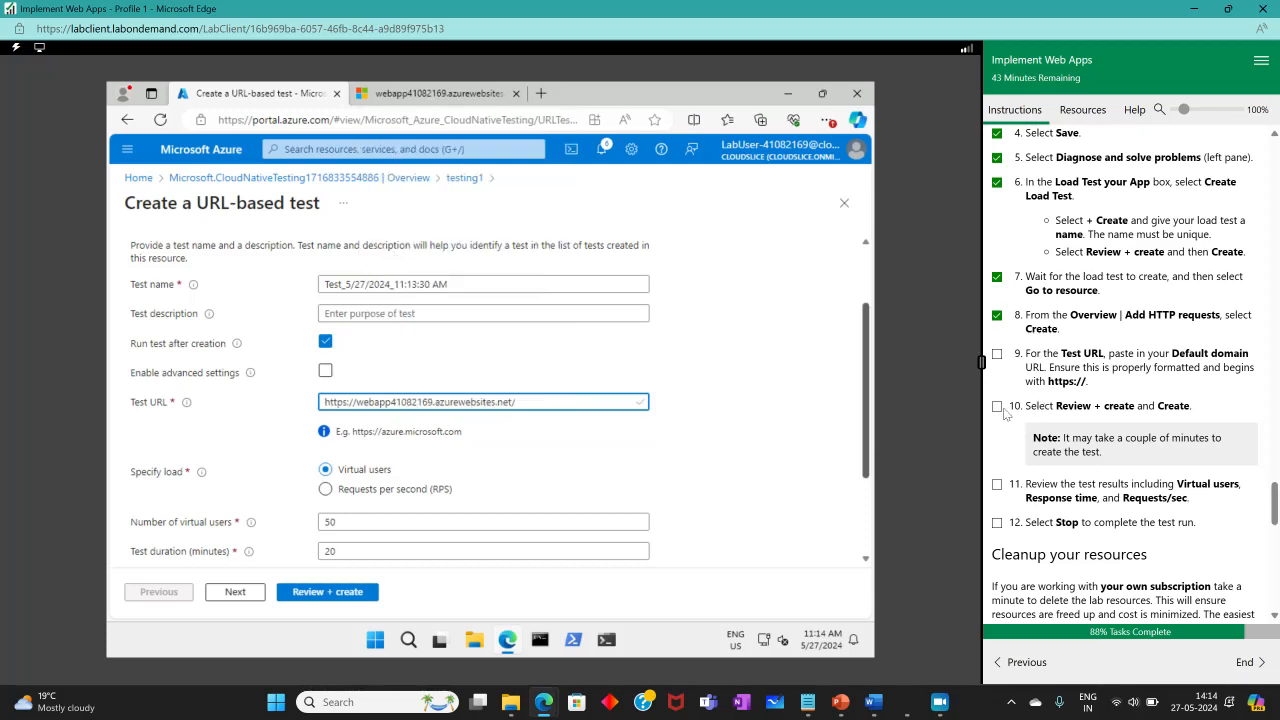
click(997, 355)
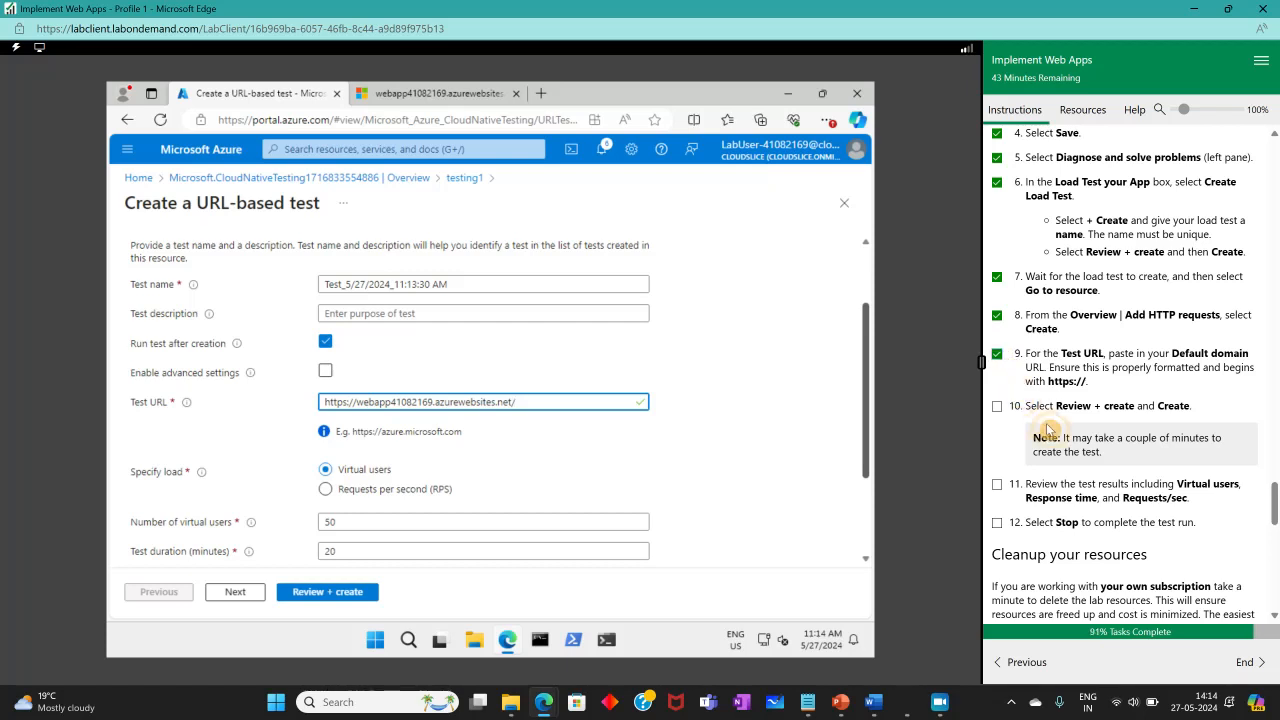
Review and create the URL-based test, then tick off instruction 10.
click(355, 598)
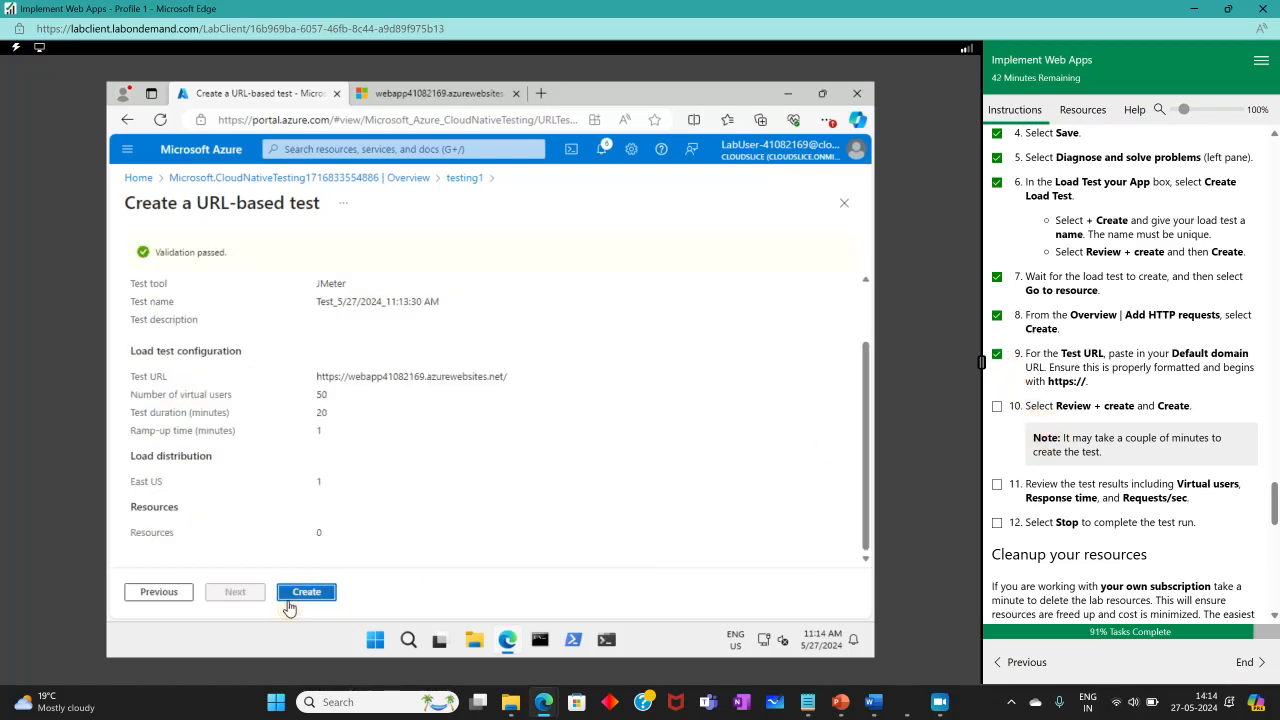
click(306, 592)
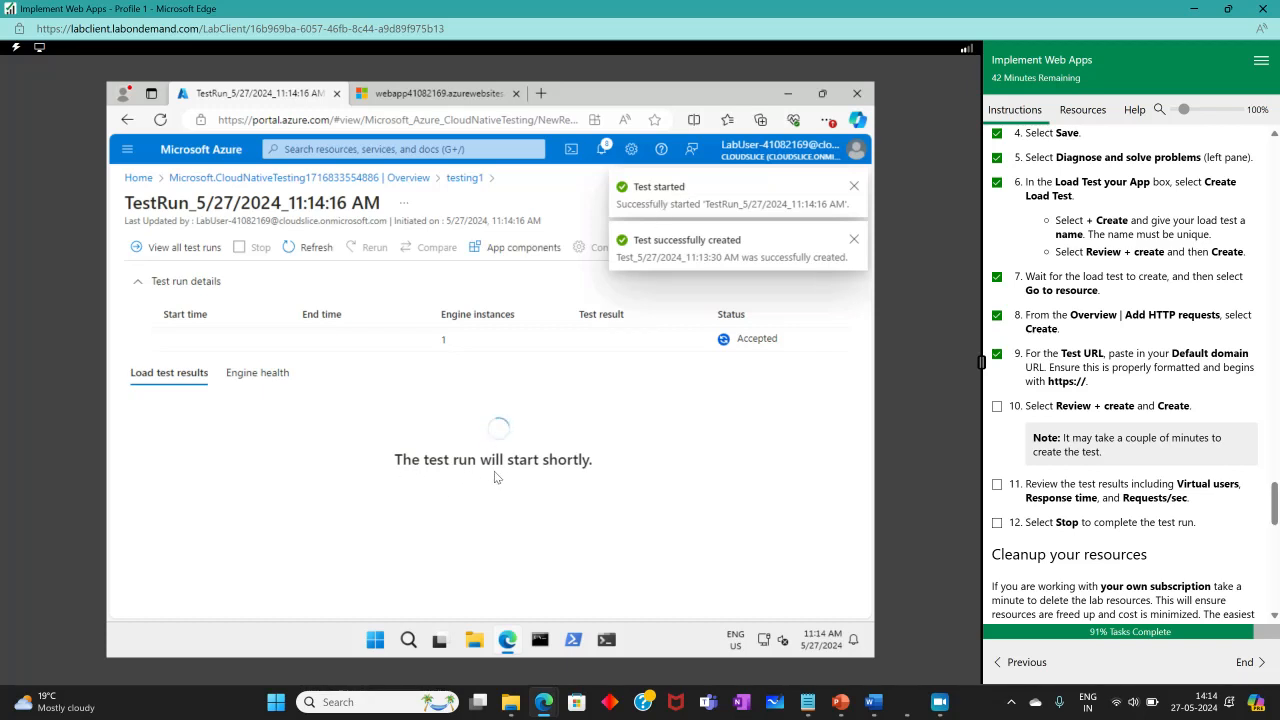
click(997, 406)
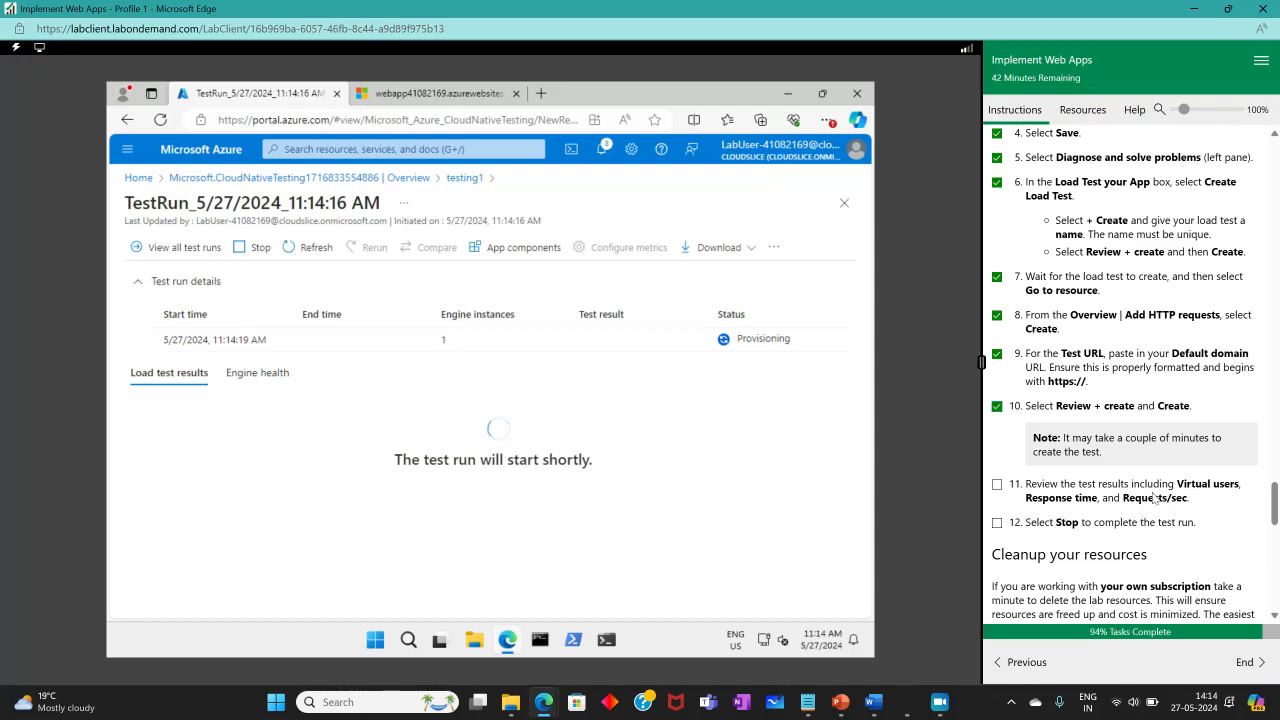
Tick off instructions 11 and 12 in the lab checklist.
click(997, 485)
click(997, 523)
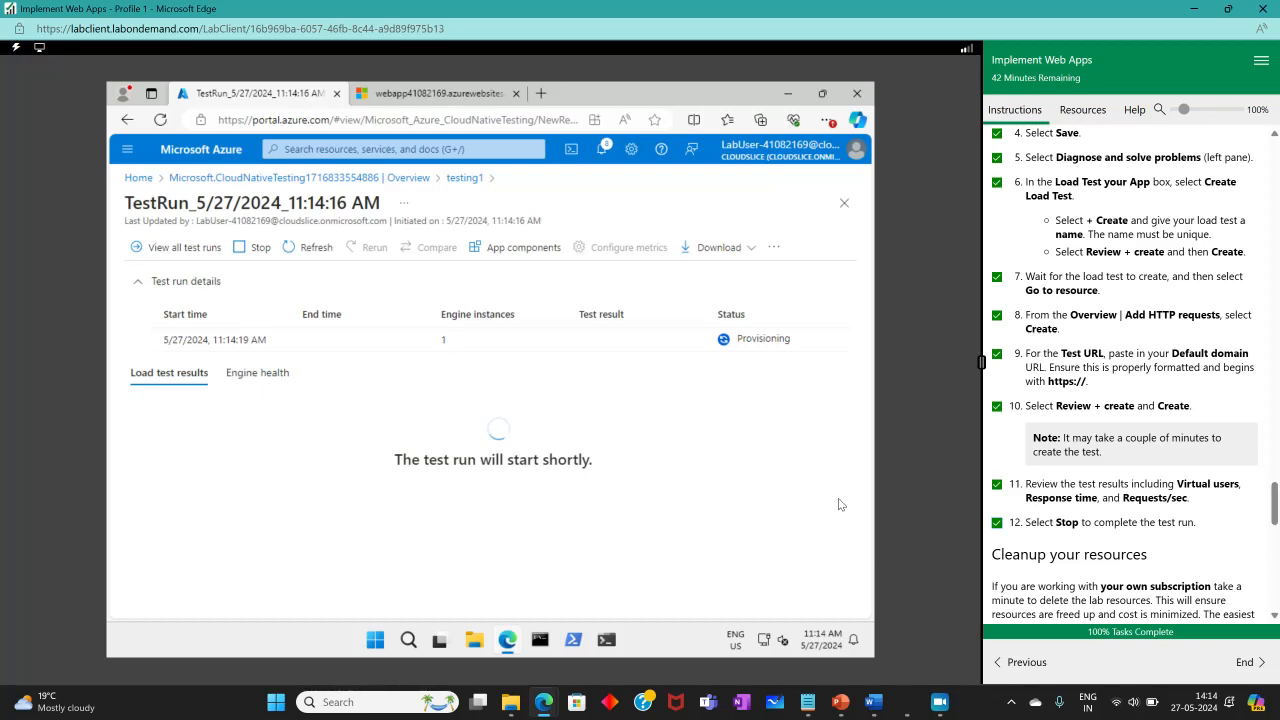
click(939, 702)
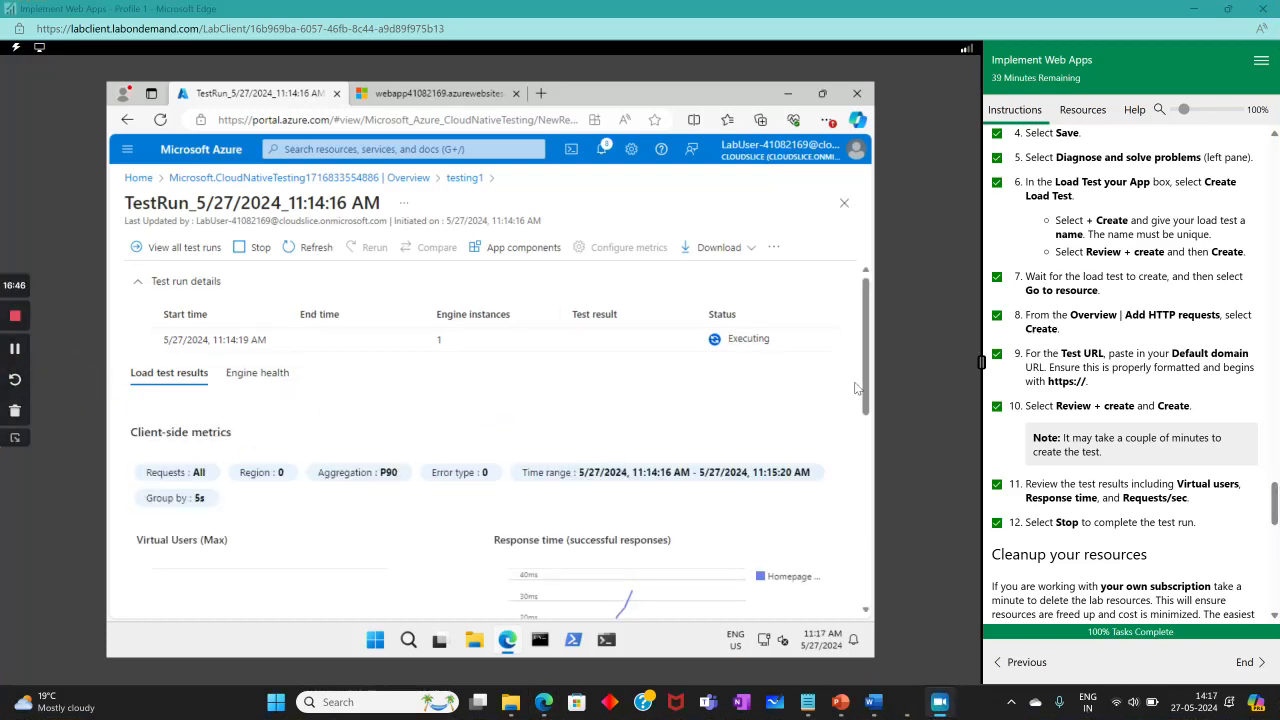
Examine the load test result charts for virtual users, response time and requests per second.
scroll(648, 497, down, 1)
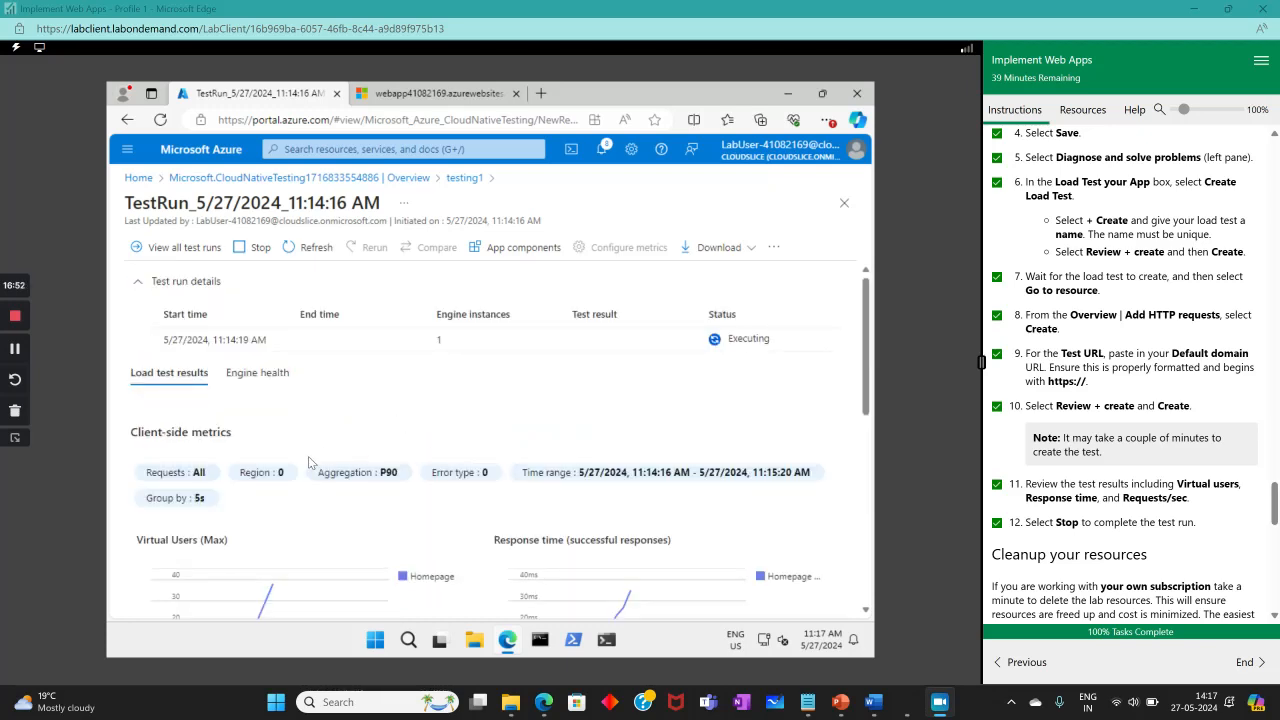
scroll(358, 457, down, 3)
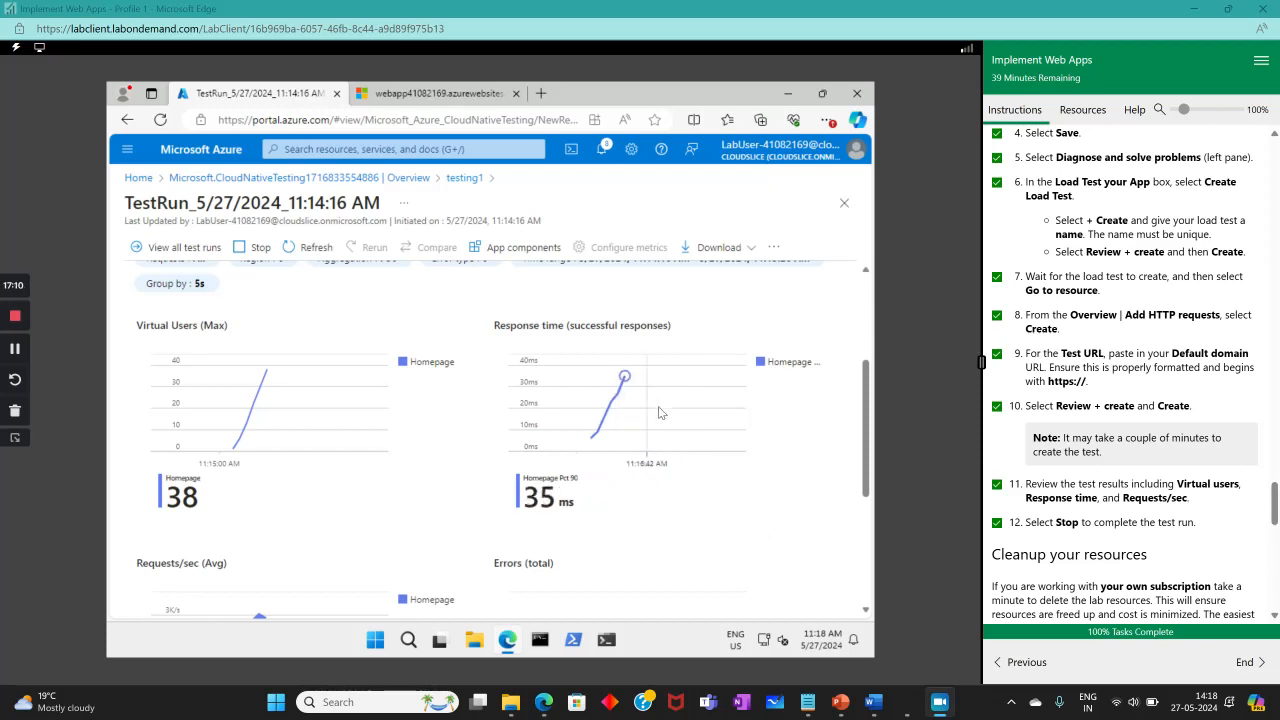
scroll(655, 425, down, 2)
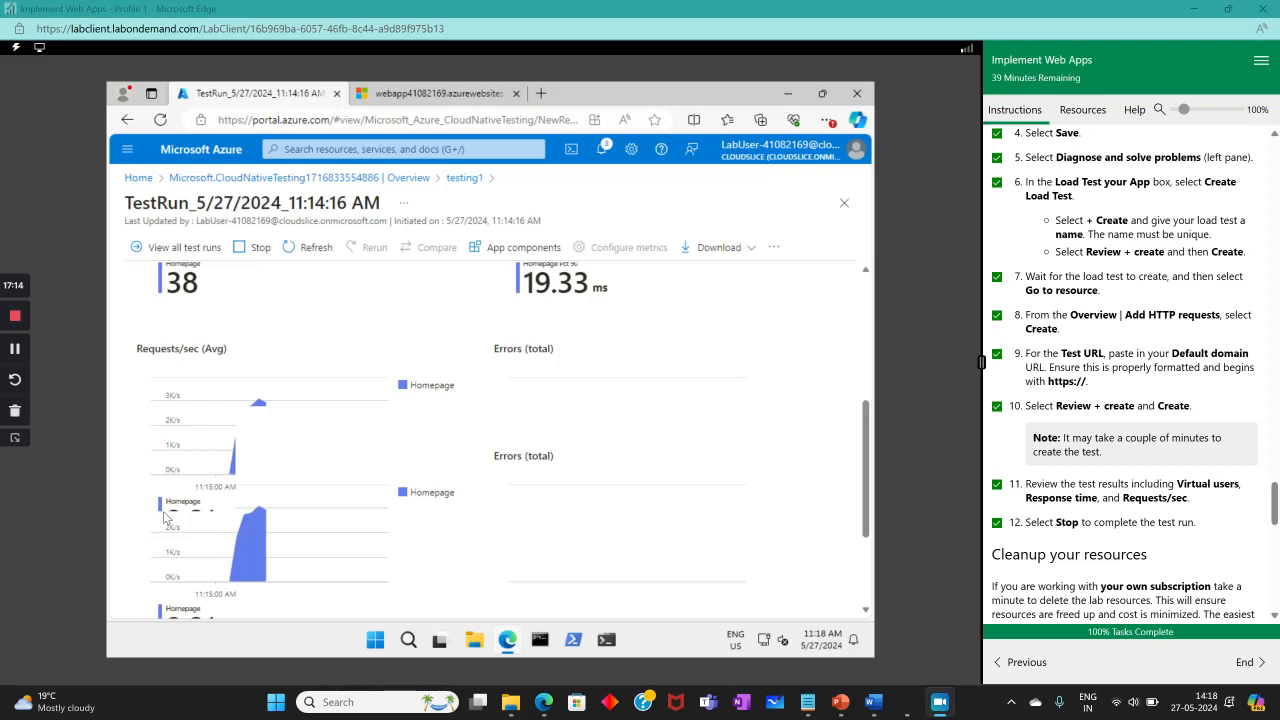
scroll(521, 513, down, 1)
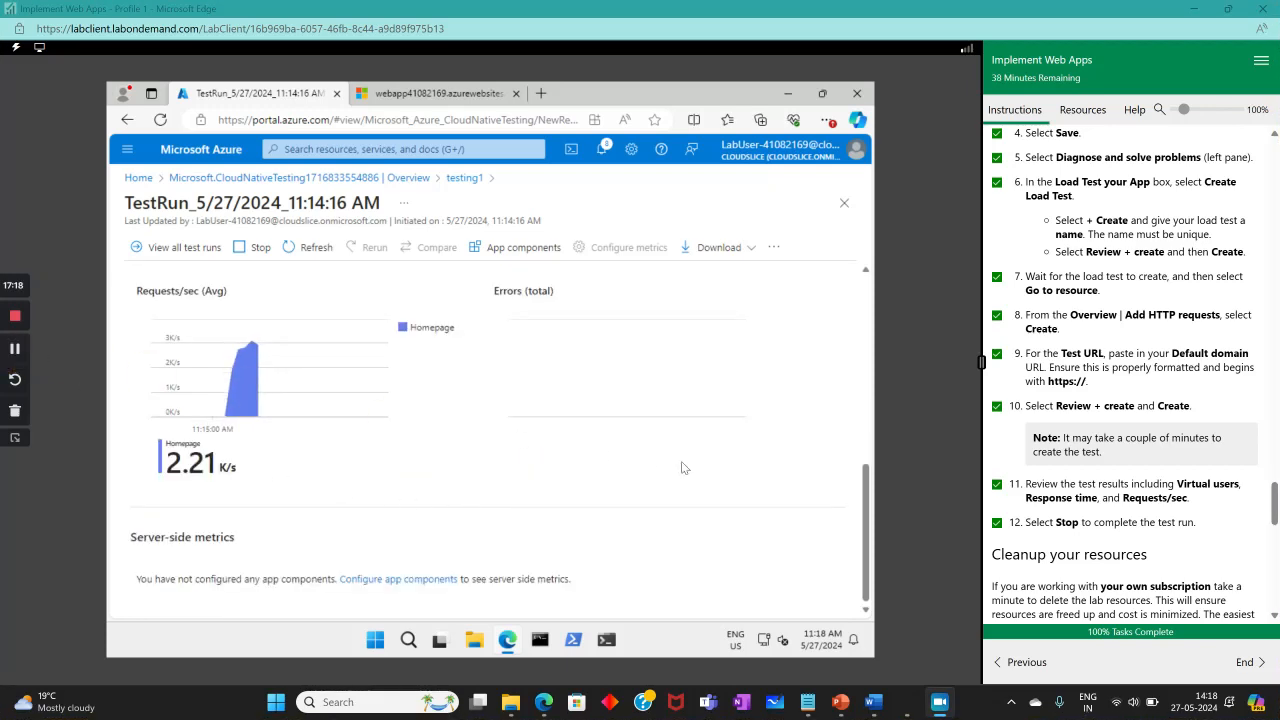
Stop the running load test and confirm stopping it.
scroll(681, 479, up, 6)
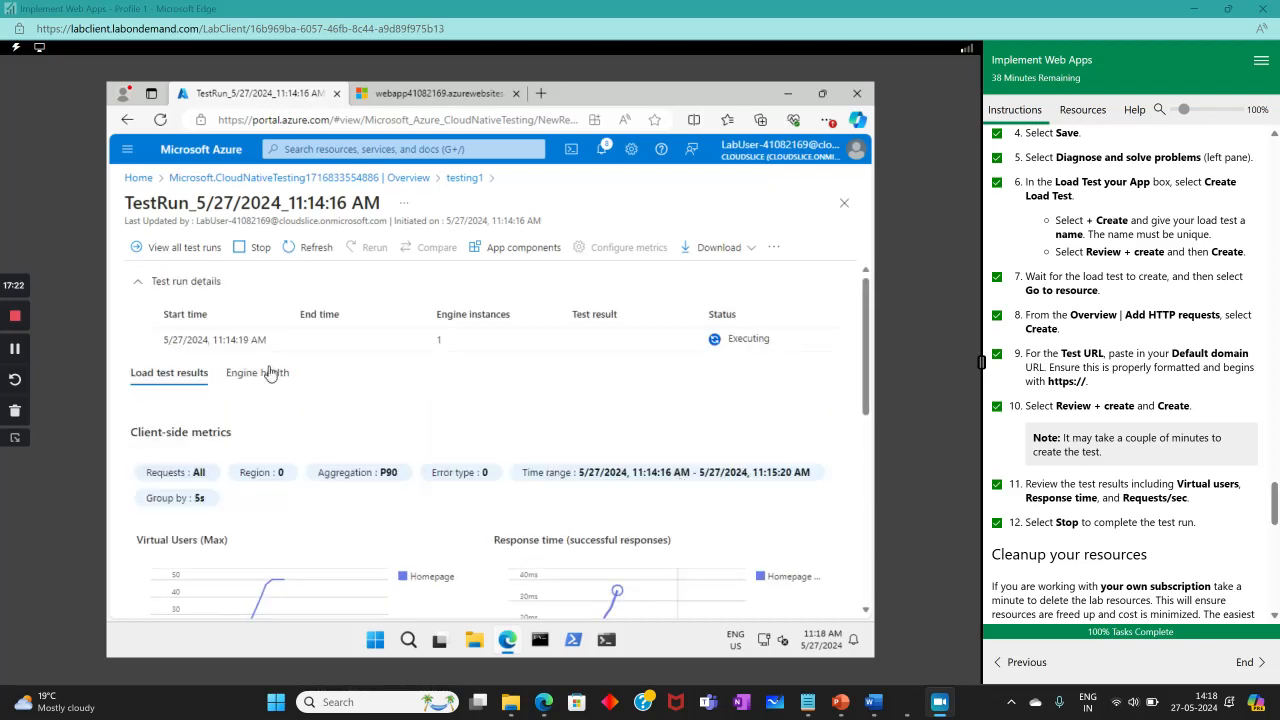
click(246, 247)
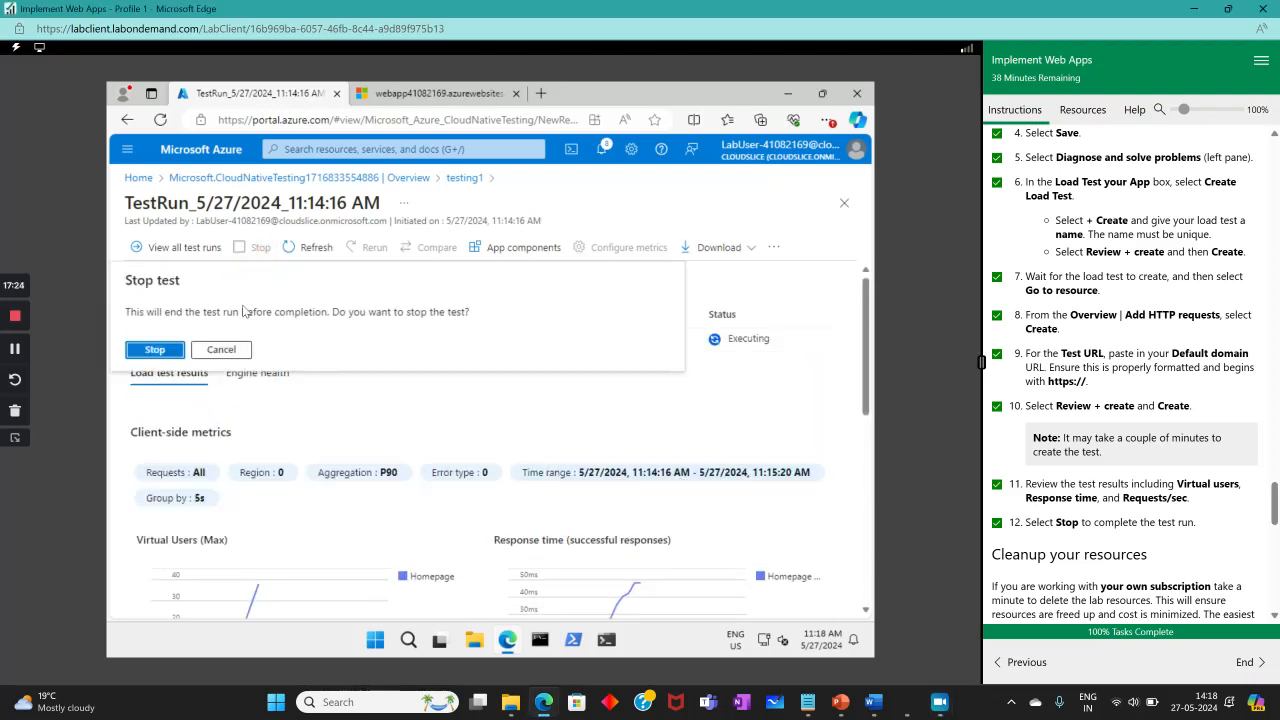
click(160, 352)
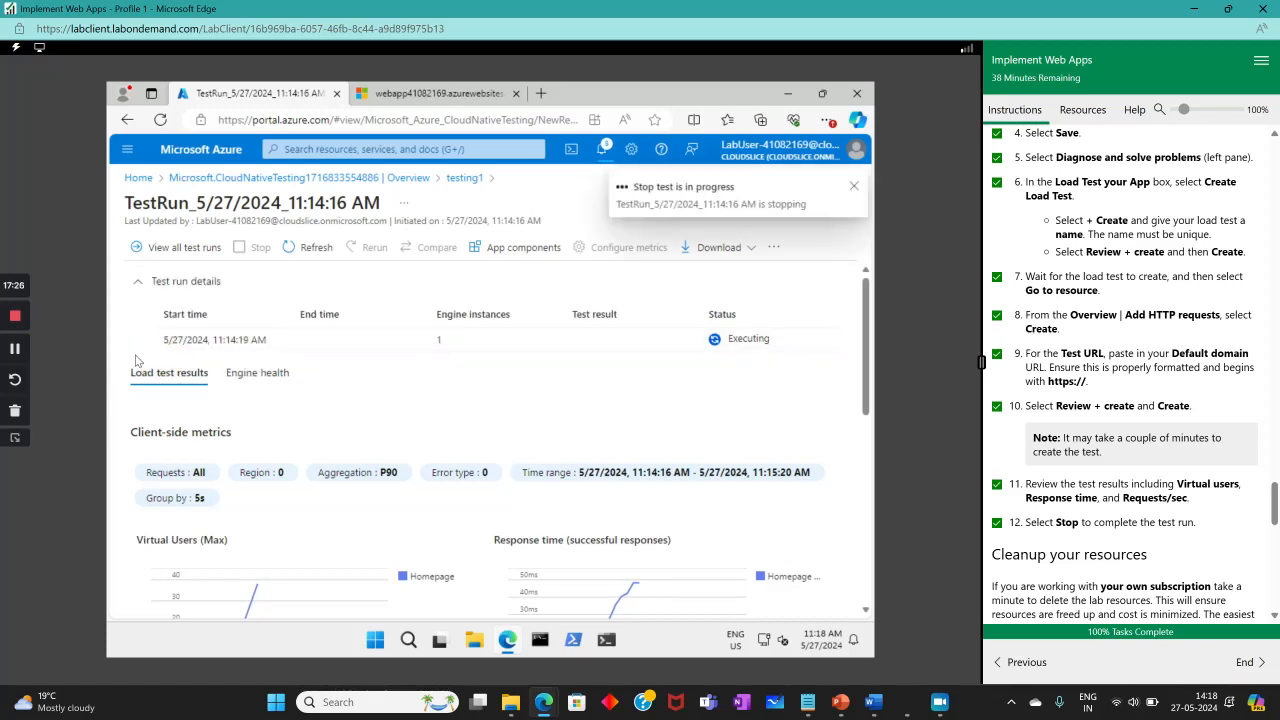